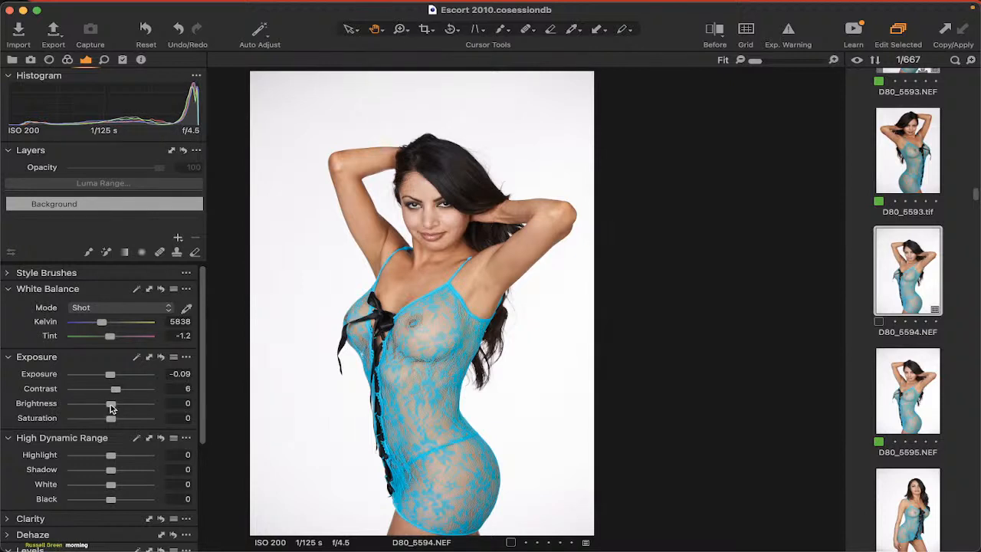
# Step: Hide the tool panels and crop D80_5594.NEF more tightly around the model
pyautogui.press('super+t')
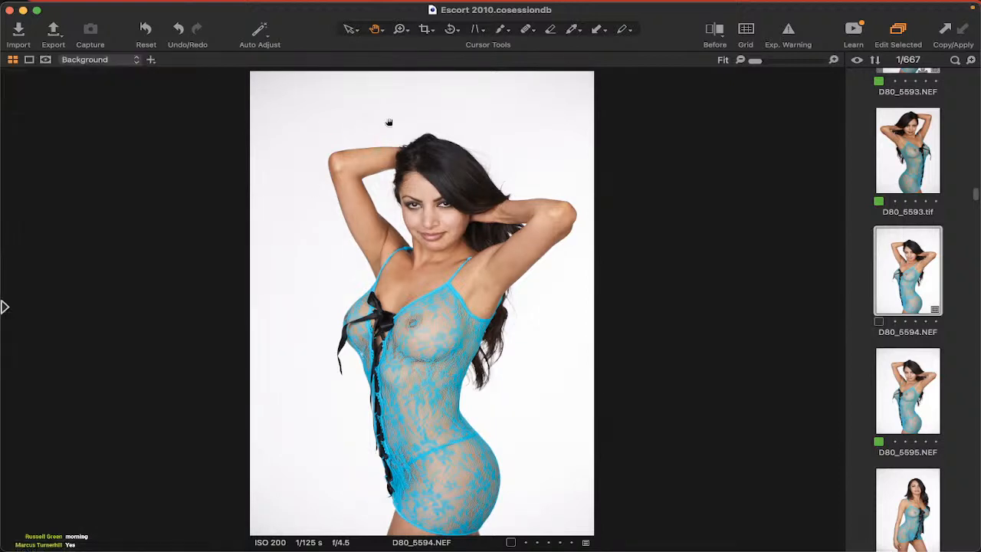
pyautogui.click(426, 29)
pyautogui.moveTo(268, 106); pyautogui.dragTo(590, 540)
pyautogui.moveTo(267, 108); pyautogui.dragTo(276, 128)
pyautogui.press('h')
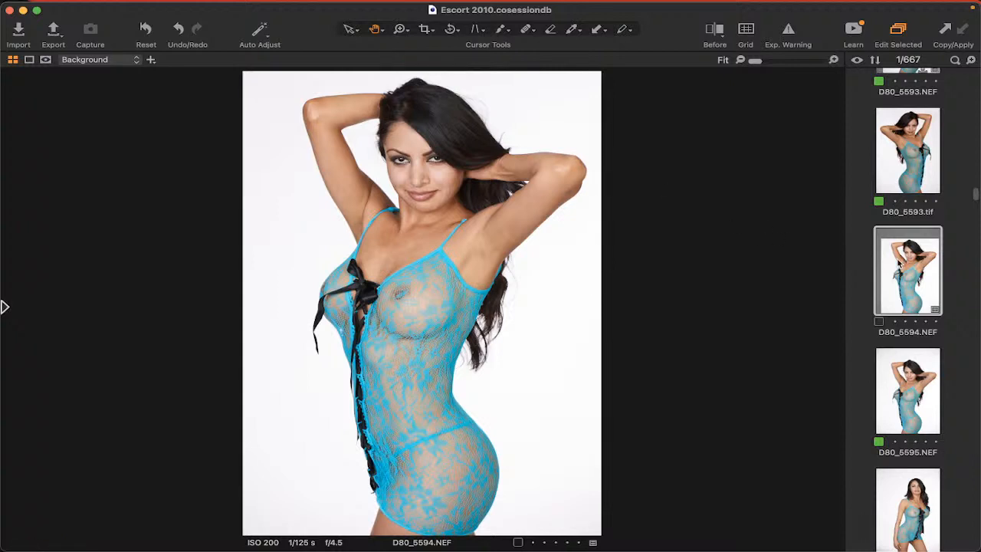
# Step: Send D80_5594.NEF to Adobe Photoshop 2021 for editing as an uncompressed 16-bit TIFF in Adobe RGB (1998), 300 px/in, at 100% scale
pyautogui.rightClick(899, 262)
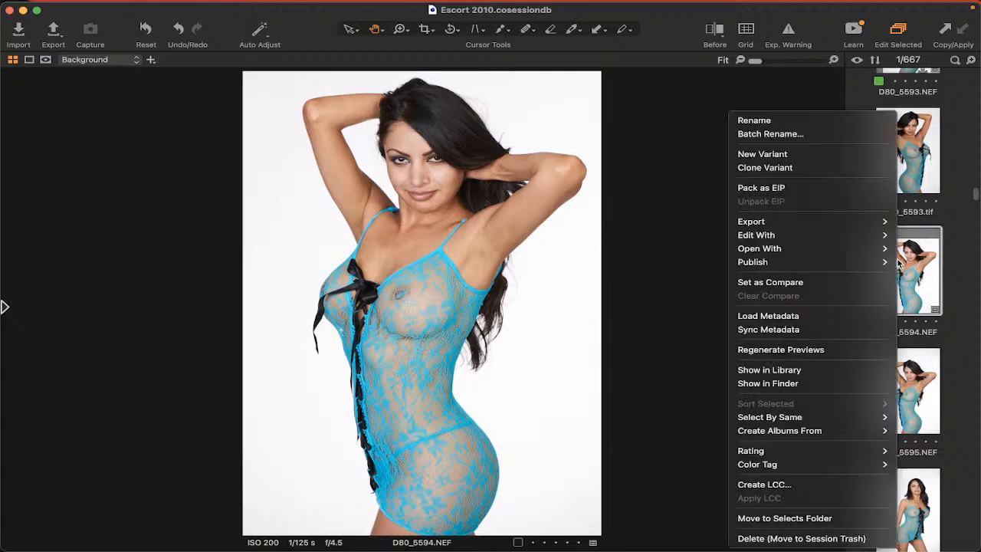
pyautogui.moveTo(814, 236)
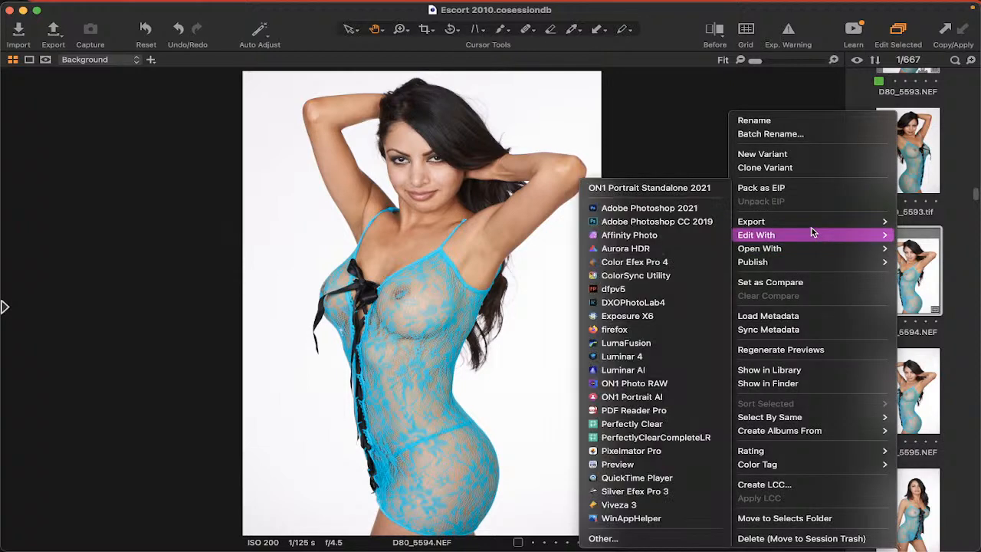
pyautogui.click(663, 208)
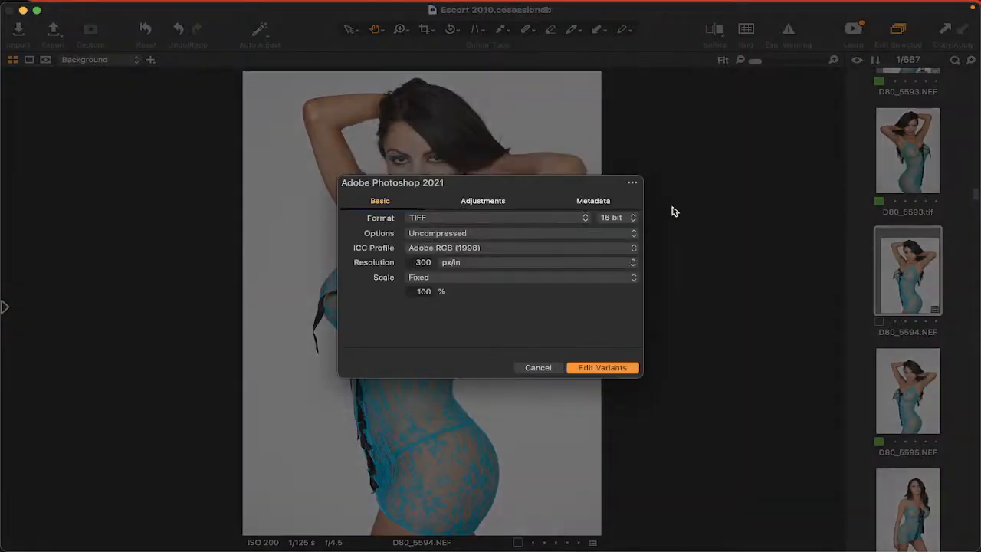
pyautogui.click(609, 368)
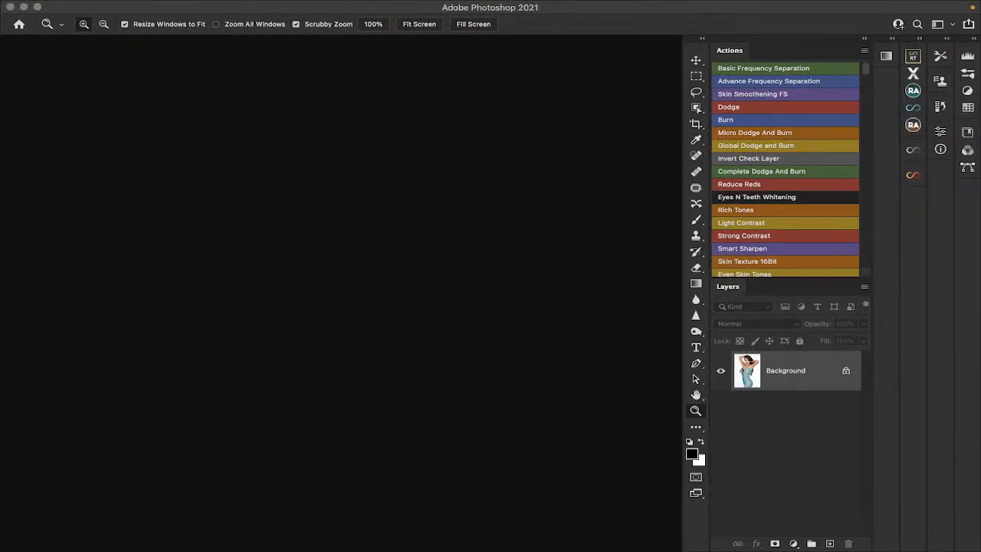
# Step: Bring the D80_5594.tif document window from the other display into the main workspace
pyautogui.moveTo(980, 4); pyautogui.dragTo(222, 48)
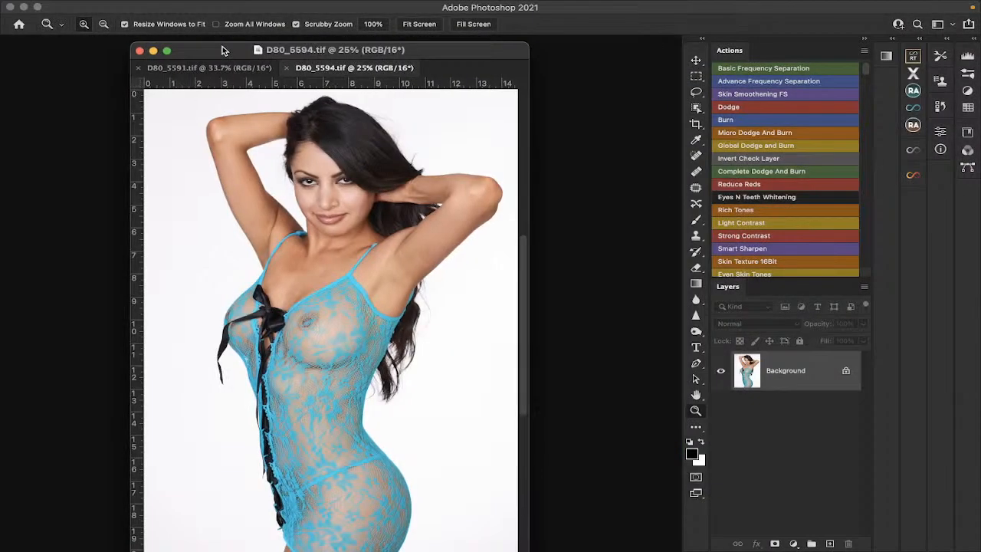
pyautogui.scroll(-3, 321, 185)
pyautogui.scroll(4, 320, 185)
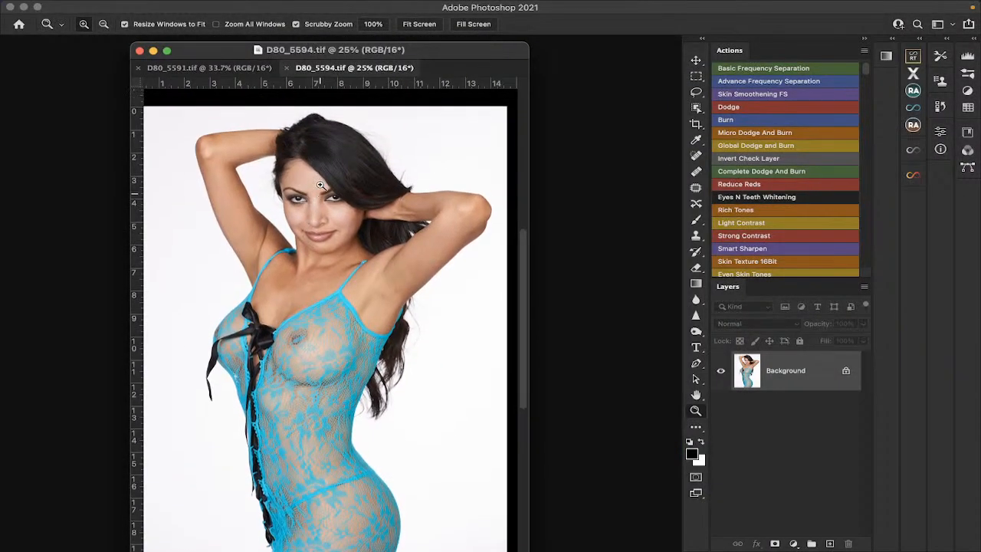
pyautogui.scroll(-2, 320, 185)
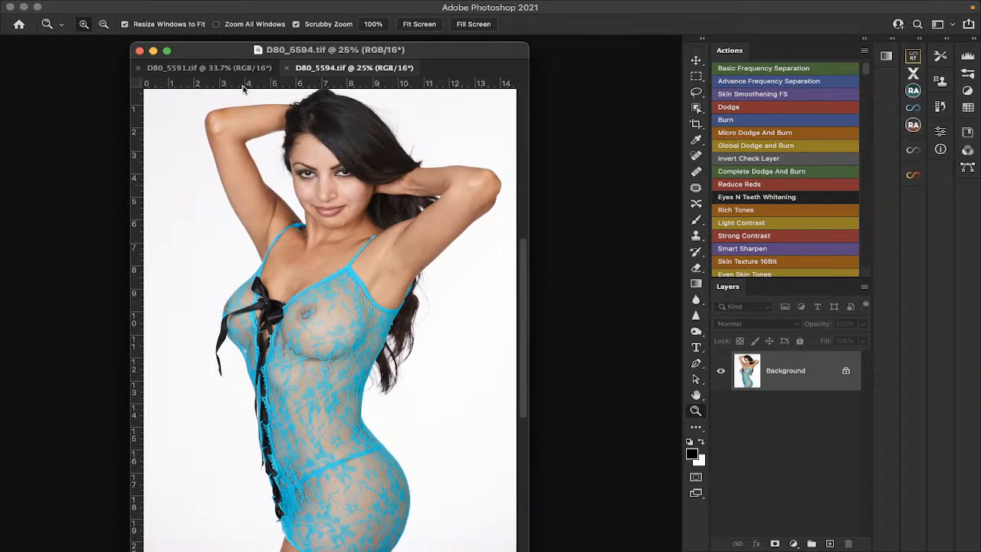
pyautogui.moveTo(233, 54); pyautogui.dragTo(185, 51)
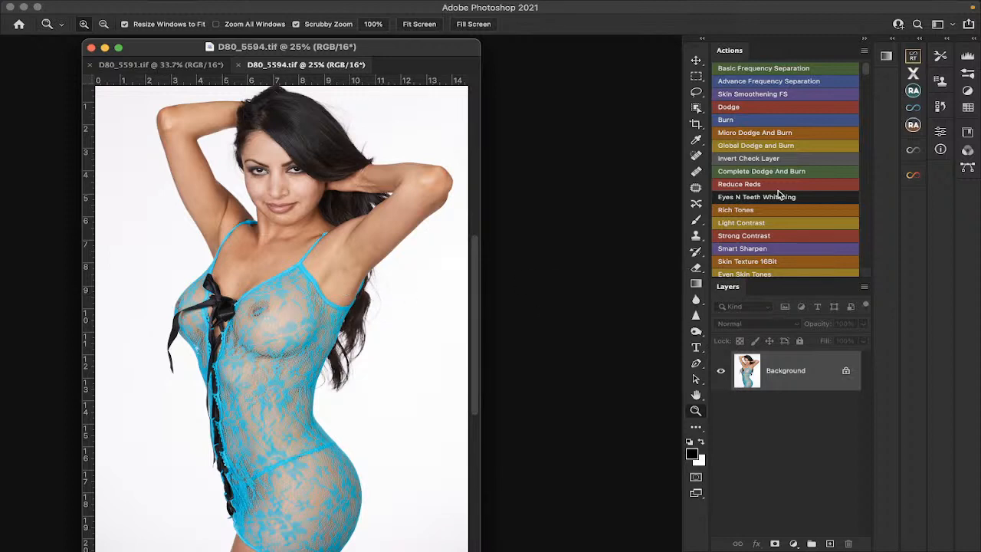
# Step: Run the Split View action on D80_5594.tif and move the second view of the image to the other display
pyautogui.scroll(-10, 779, 193)
pyautogui.scroll(-5, 778, 190)
pyautogui.scroll(4, 774, 190)
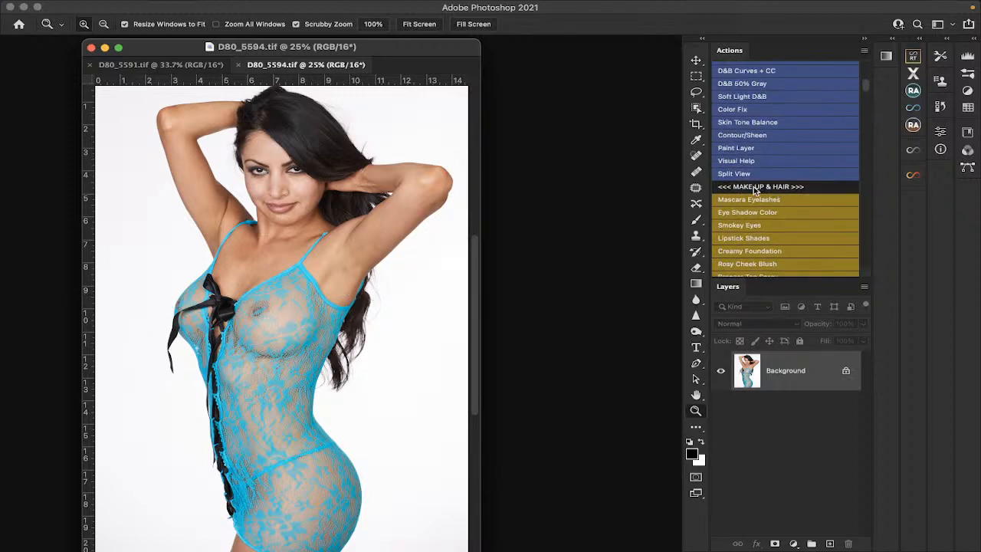
pyautogui.click(737, 174)
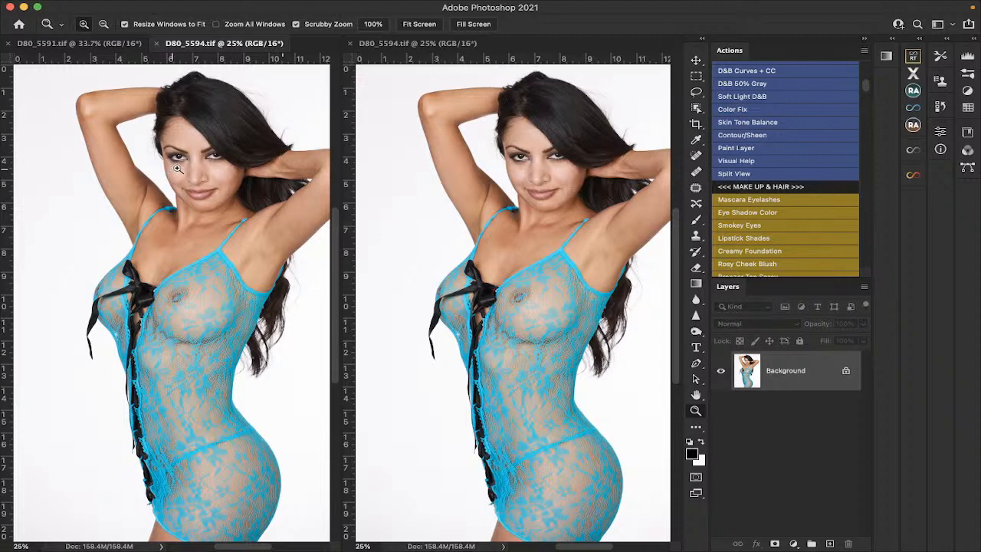
pyautogui.moveTo(435, 46); pyautogui.dragTo(980, 46)
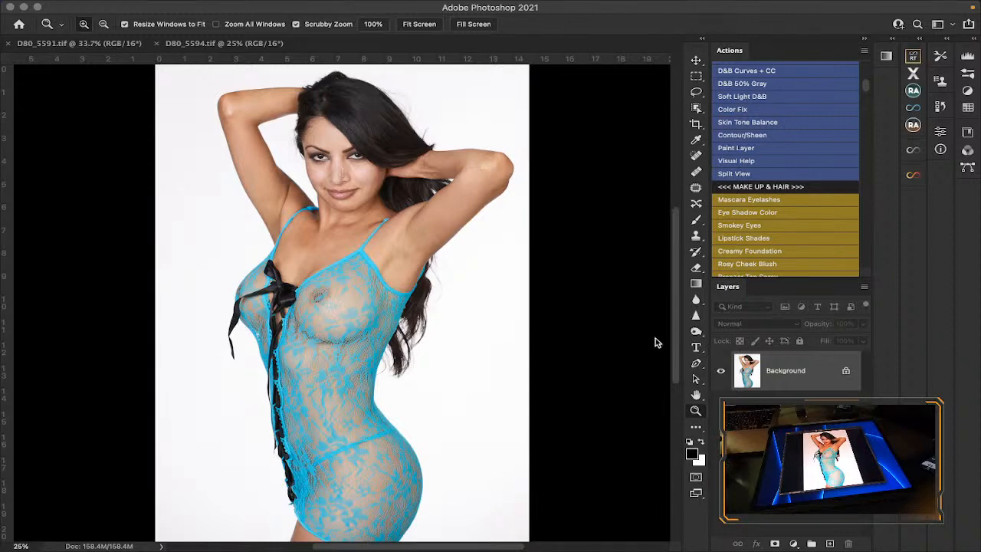
# Step: Examine the model's face up close for stray hairs and skin blemishes
pyautogui.click(313, 175)
pyautogui.click(312, 175)
pyautogui.click(313, 175)
pyautogui.scroll(5, 312, 175)
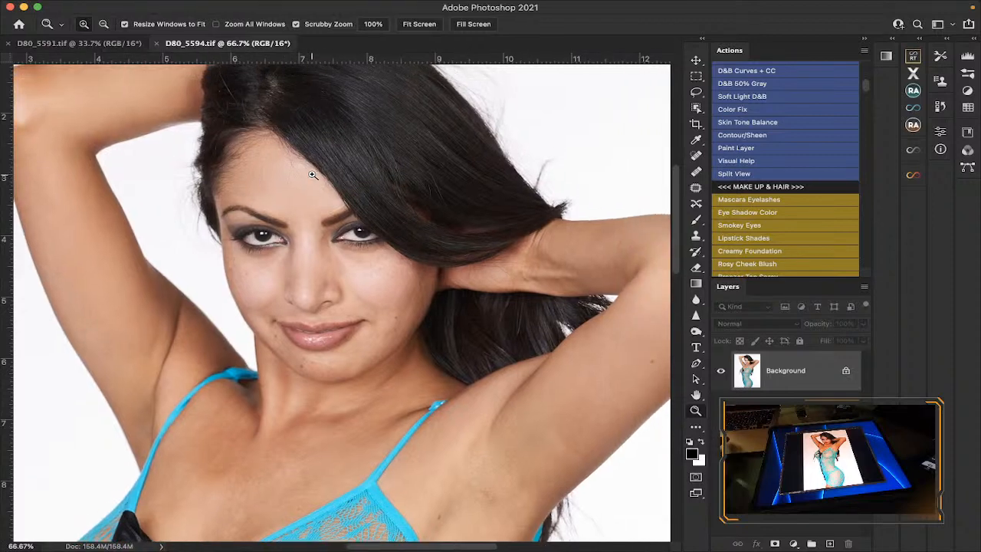
pyautogui.scroll(1, 312, 175)
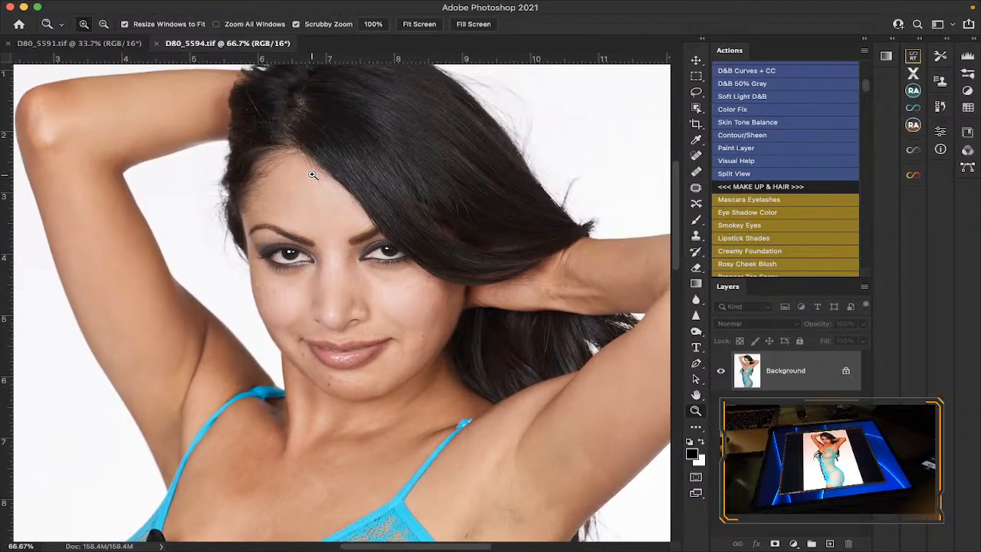
pyautogui.click(342, 253)
pyautogui.click(342, 253)
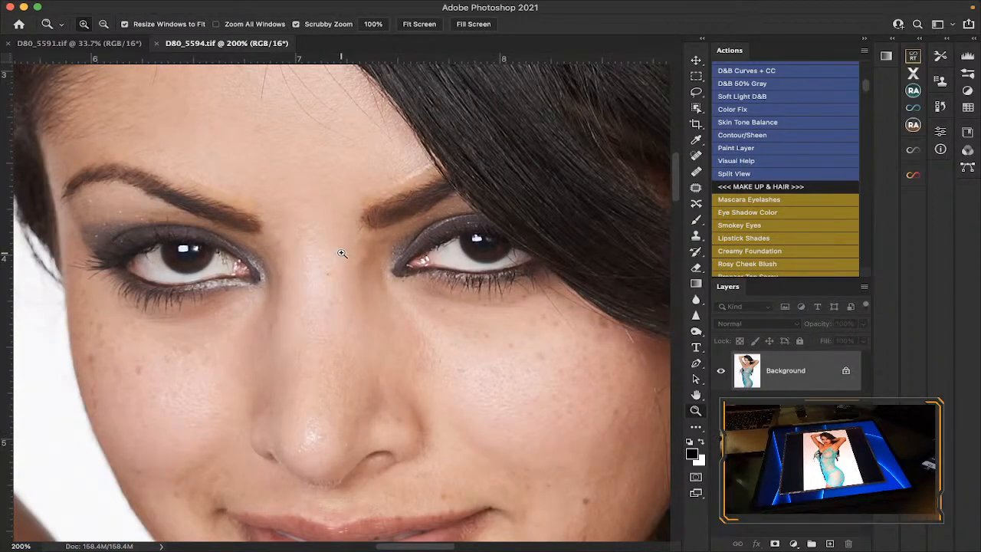
pyautogui.scroll(-8, 342, 253)
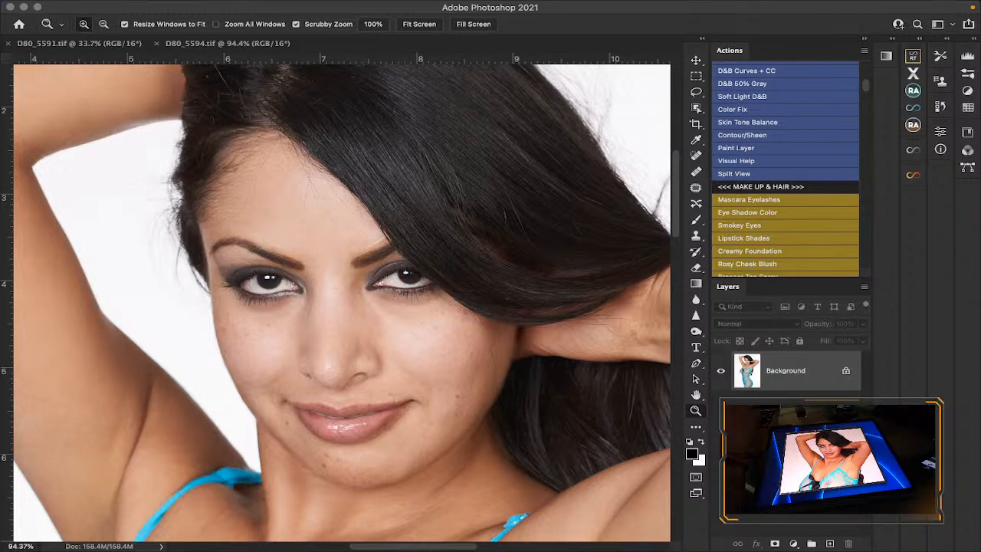
# Step: Duplicate the Background layer
pyautogui.hotkey('ctrl', 'j')
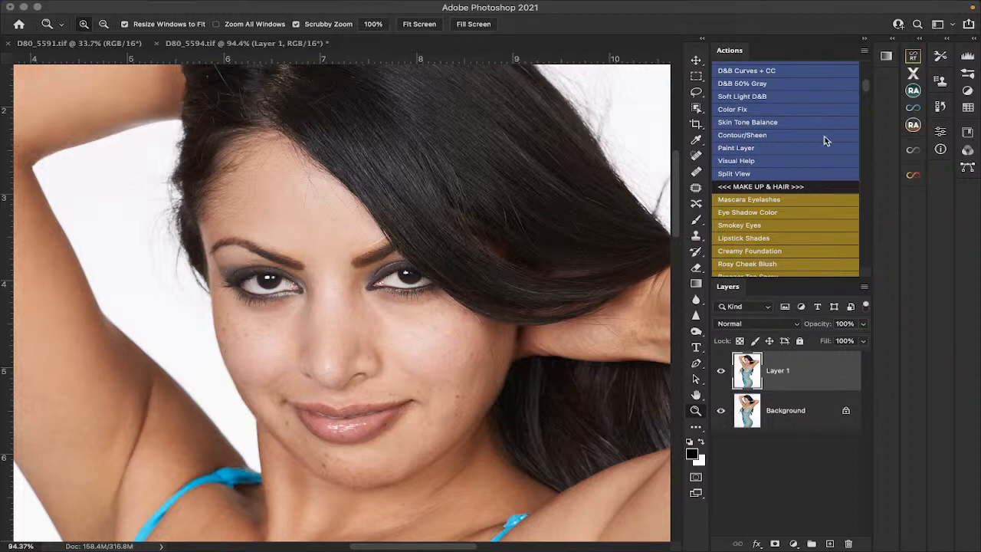
pyautogui.hscroll(-5, 435, 237)
pyautogui.scroll(-2, 435, 237)
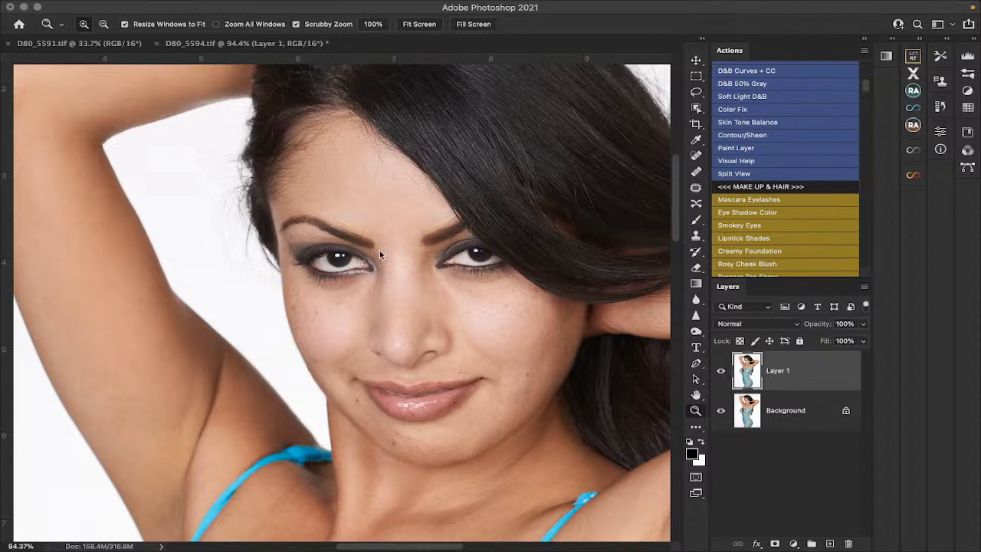
# Step: Remove the long stray hairs crossing the centre and right of the forehead with the Spot Healing Brush
pyautogui.click(400, 206)
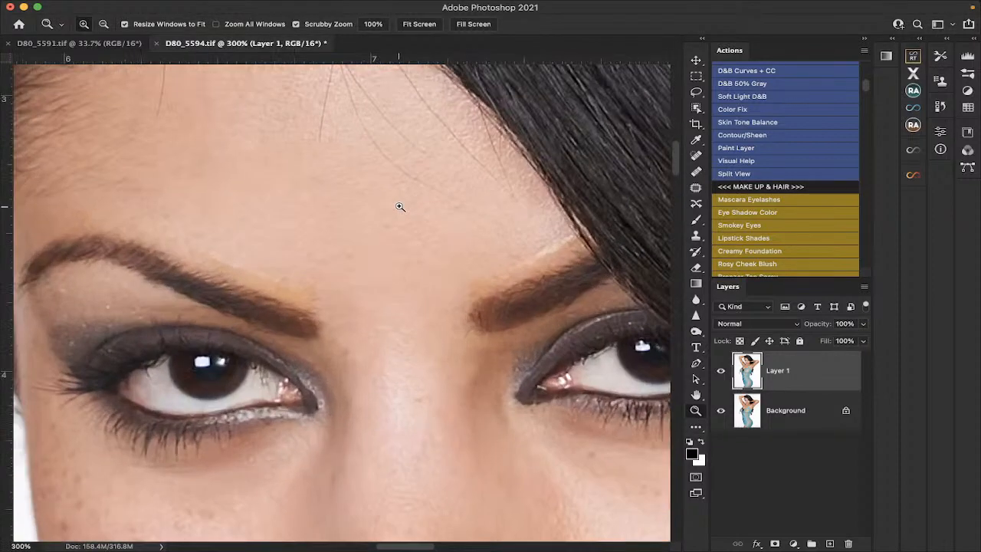
pyautogui.click(399, 207)
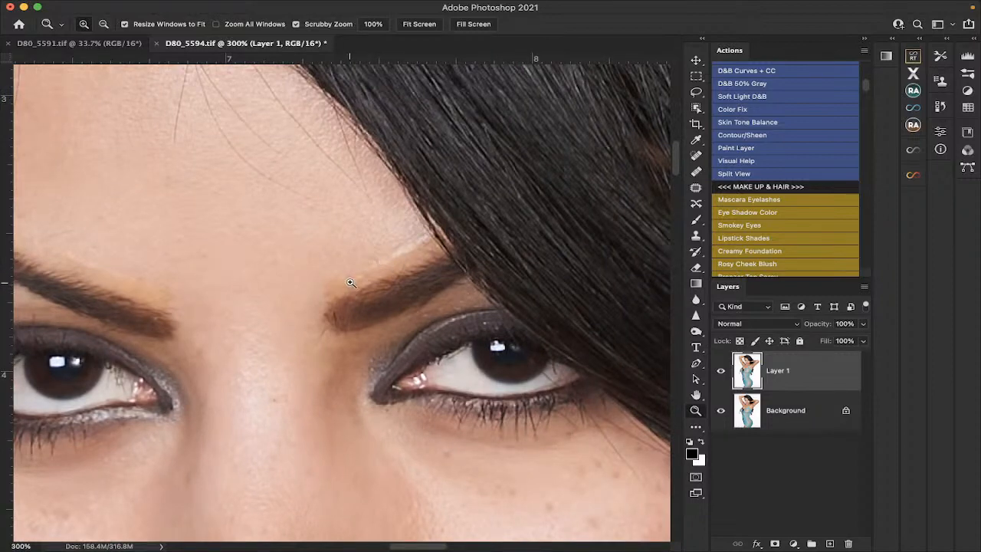
pyautogui.hscroll(-10, 414, 242)
pyautogui.scroll(5, 414, 242)
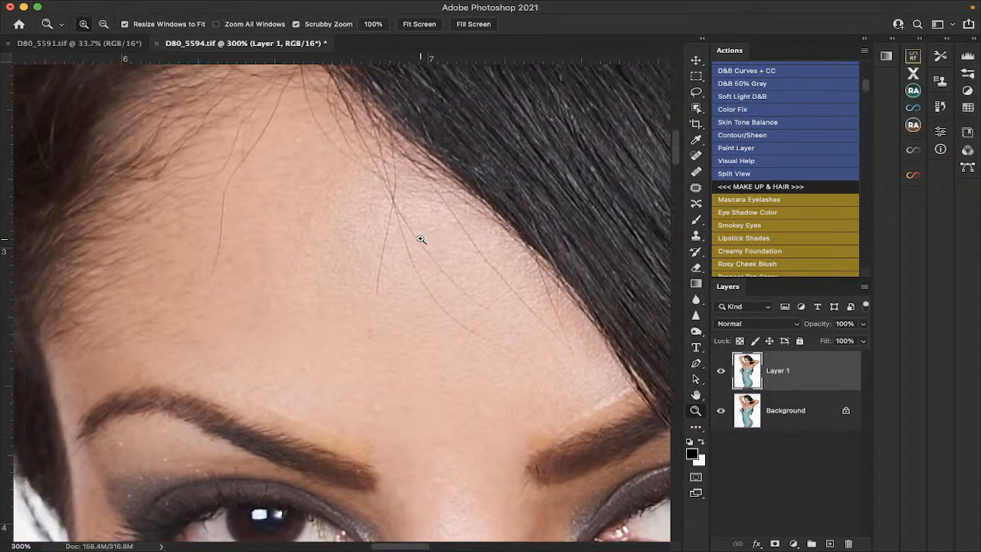
pyautogui.hscroll(5, 421, 239)
pyautogui.scroll(2, 421, 239)
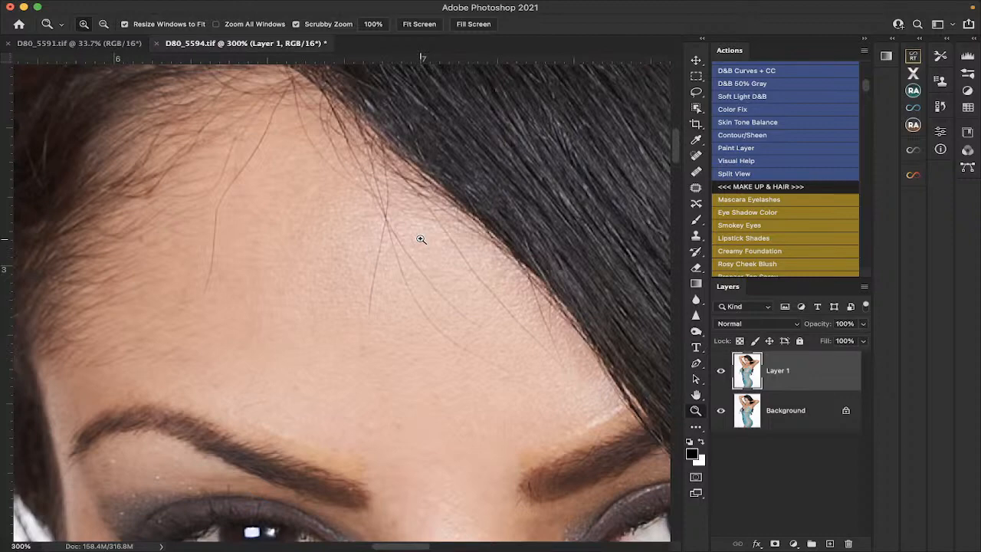
pyautogui.click(697, 157)
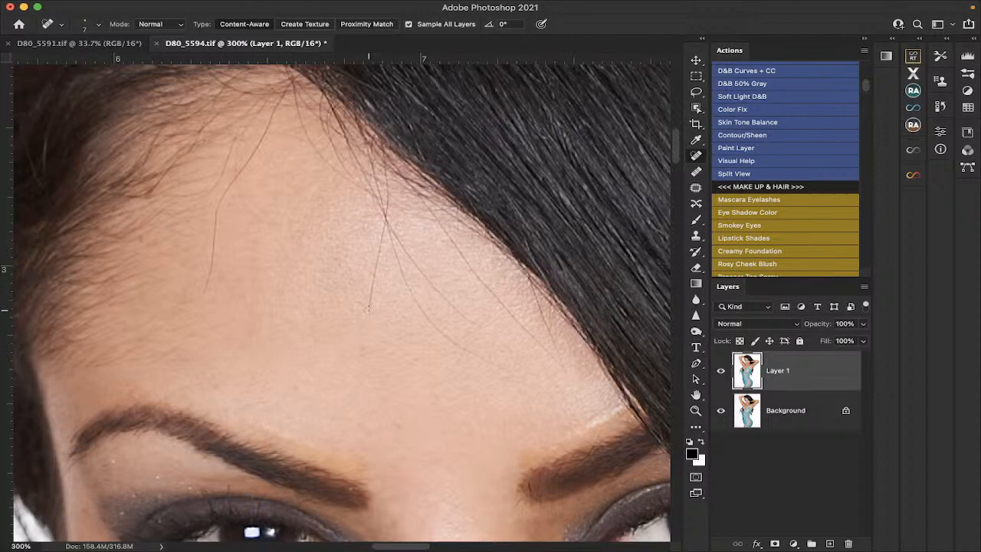
pyautogui.moveTo(367, 312); pyautogui.dragTo(382, 253)
pyautogui.moveTo(488, 358)
pyautogui.mouseDown()
pyautogui.moveTo(413, 301)
pyautogui.moveTo(392, 238)
pyautogui.mouseUp()
pyautogui.moveTo(484, 326)
pyautogui.mouseDown()
pyautogui.moveTo(457, 312)
pyautogui.moveTo(387, 220)
pyautogui.moveTo(389, 242)
pyautogui.mouseUp()
pyautogui.moveTo(546, 353); pyautogui.dragTo(438, 222)
pyautogui.moveTo(565, 373); pyautogui.dragTo(528, 284)
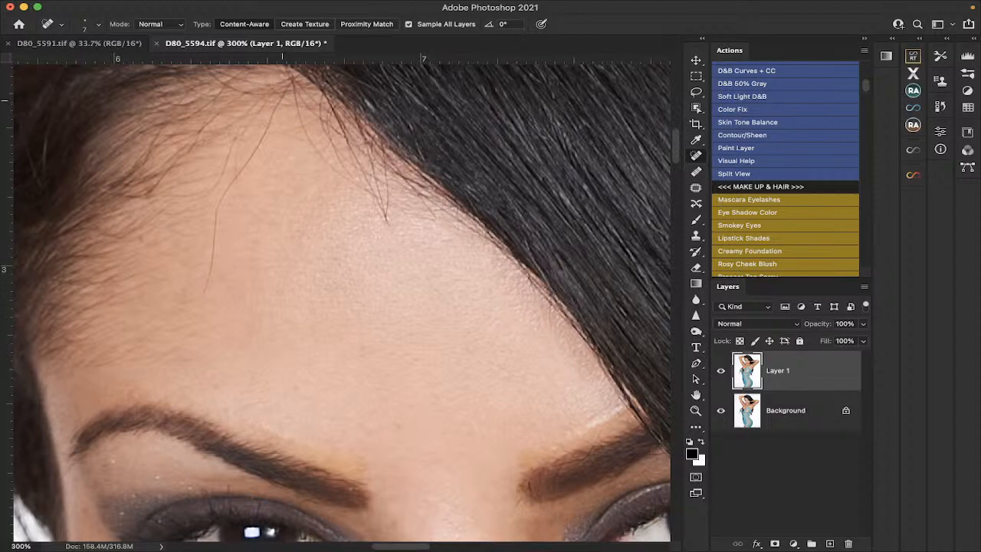
# Step: Heal away the remaining stray hairs near the left hairline and along the upper edge of the fringe
pyautogui.moveTo(203, 296)
pyautogui.mouseDown()
pyautogui.moveTo(217, 206)
pyautogui.moveTo(268, 120)
pyautogui.moveTo(255, 154)
pyautogui.moveTo(237, 163)
pyautogui.moveTo(240, 200)
pyautogui.moveTo(235, 178)
pyautogui.mouseUp()
pyautogui.moveTo(230, 141)
pyautogui.mouseDown()
pyautogui.moveTo(227, 171)
pyautogui.moveTo(207, 191)
pyautogui.moveTo(170, 198)
pyautogui.mouseUp()
pyautogui.moveTo(340, 175); pyautogui.dragTo(291, 102)
pyautogui.moveTo(346, 166); pyautogui.dragTo(314, 116)
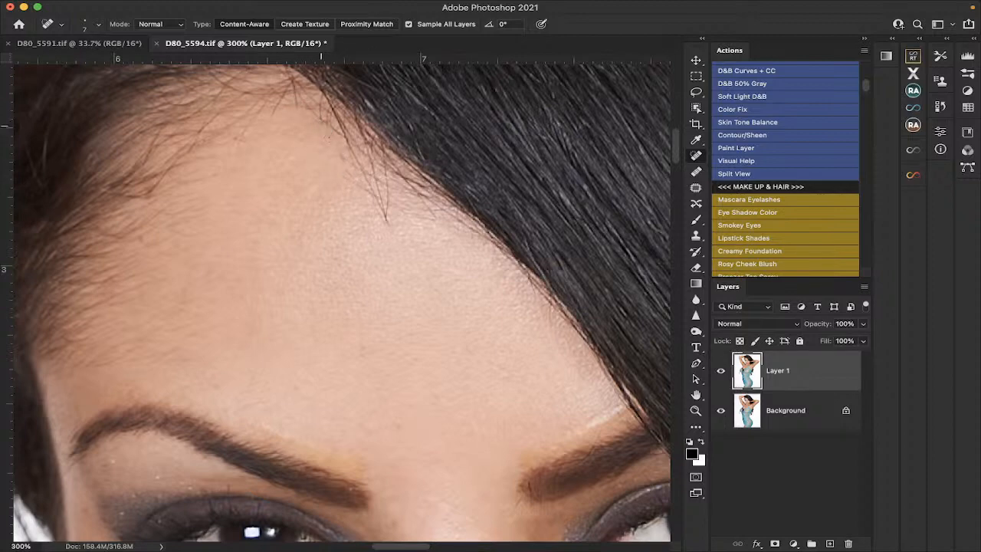
pyautogui.moveTo(342, 156)
pyautogui.mouseDown()
pyautogui.moveTo(354, 185)
pyautogui.moveTo(345, 177)
pyautogui.mouseUp()
pyautogui.moveTo(387, 219)
pyautogui.mouseDown()
pyautogui.moveTo(355, 159)
pyautogui.moveTo(382, 207)
pyautogui.moveTo(384, 193)
pyautogui.moveTo(387, 224)
pyautogui.mouseUp()
pyautogui.moveTo(386, 189); pyautogui.dragTo(386, 219)
pyautogui.moveTo(371, 177); pyautogui.dragTo(347, 142)
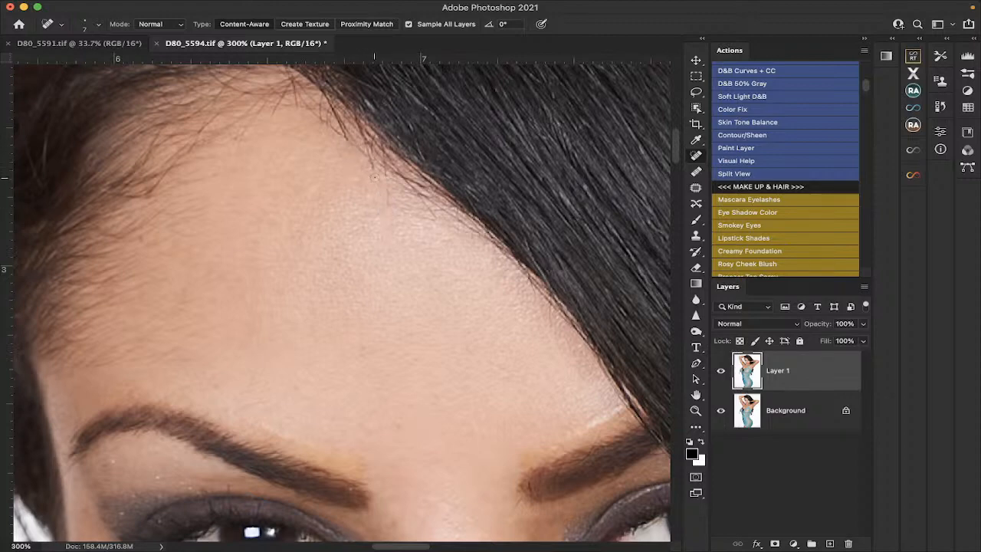
# Step: Heal the small specks on the eyelid and under the brow of the eye on the image's left side
pyautogui.scroll(-5, 374, 177)
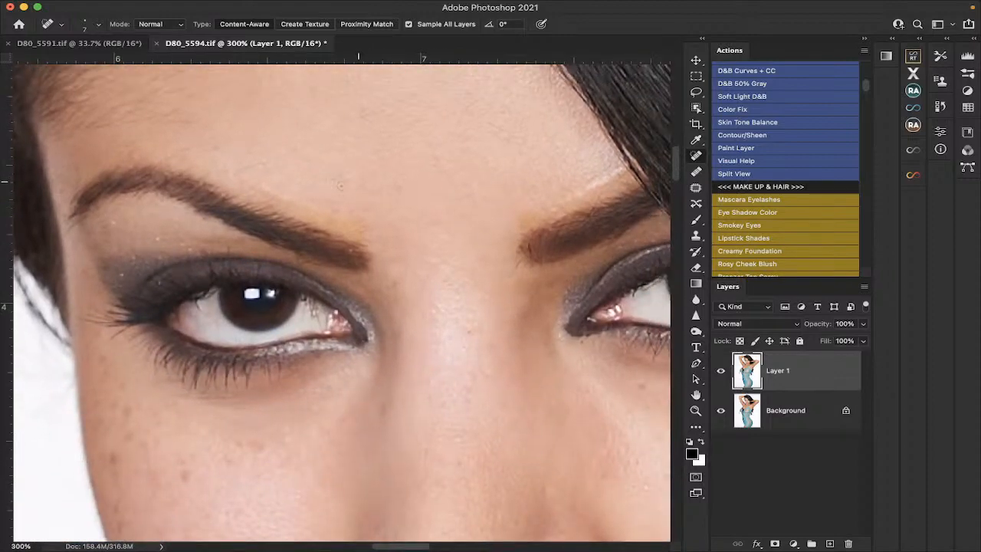
pyautogui.moveTo(160, 241)
pyautogui.mouseDown()
pyautogui.moveTo(153, 236)
pyautogui.moveTo(168, 245)
pyautogui.mouseUp()
pyautogui.moveTo(119, 221); pyautogui.dragTo(112, 221)
pyautogui.moveTo(134, 263)
pyautogui.mouseDown()
pyautogui.moveTo(123, 256)
pyautogui.moveTo(113, 276)
pyautogui.moveTo(127, 257)
pyautogui.mouseUp()
pyautogui.moveTo(197, 250); pyautogui.dragTo(179, 250)
pyautogui.moveTo(353, 253); pyautogui.dragTo(333, 250)
# Step: Heal the bright line along the upper edge of the eyebrow beside the fringe
pyautogui.hscroll(1, 368, 267)
pyautogui.hscroll(3, 376, 266)
pyautogui.scroll(2, 387, 263)
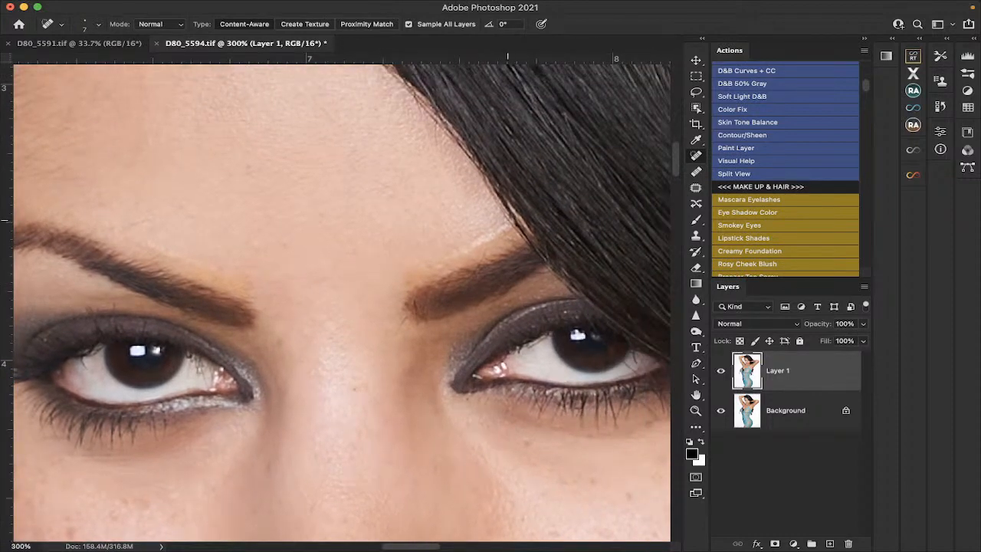
pyautogui.moveTo(507, 226); pyautogui.dragTo(417, 273)
pyautogui.moveTo(500, 229)
pyautogui.mouseDown()
pyautogui.moveTo(430, 268)
pyautogui.moveTo(484, 244)
pyautogui.mouseUp()
# Step: Heal the moles and dark spots around the mouth and on the chin
pyautogui.scroll(-5, 438, 255)
pyautogui.hscroll(-3, 438, 254)
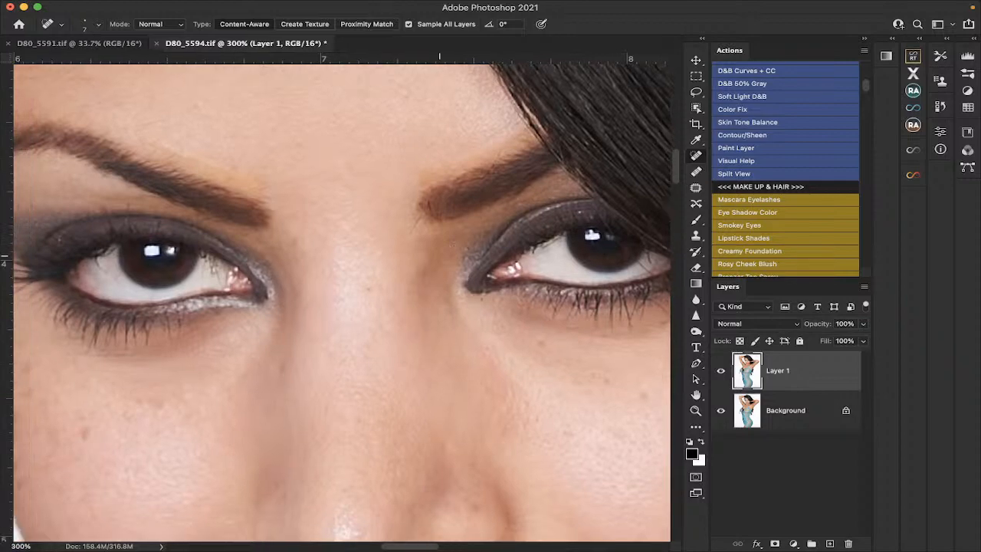
pyautogui.scroll(-1, 439, 256)
pyautogui.hscroll(-1, 433, 258)
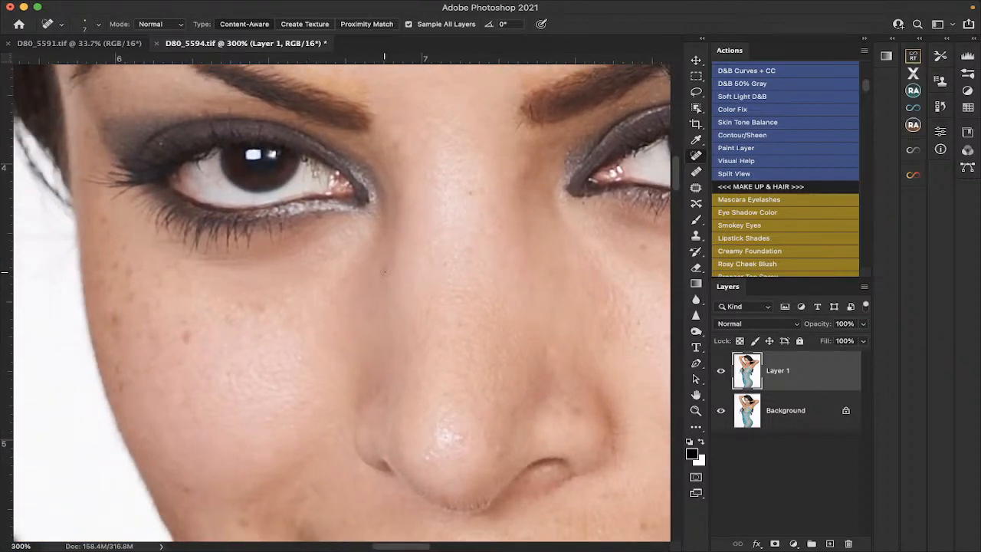
pyautogui.scroll(-5, 304, 326)
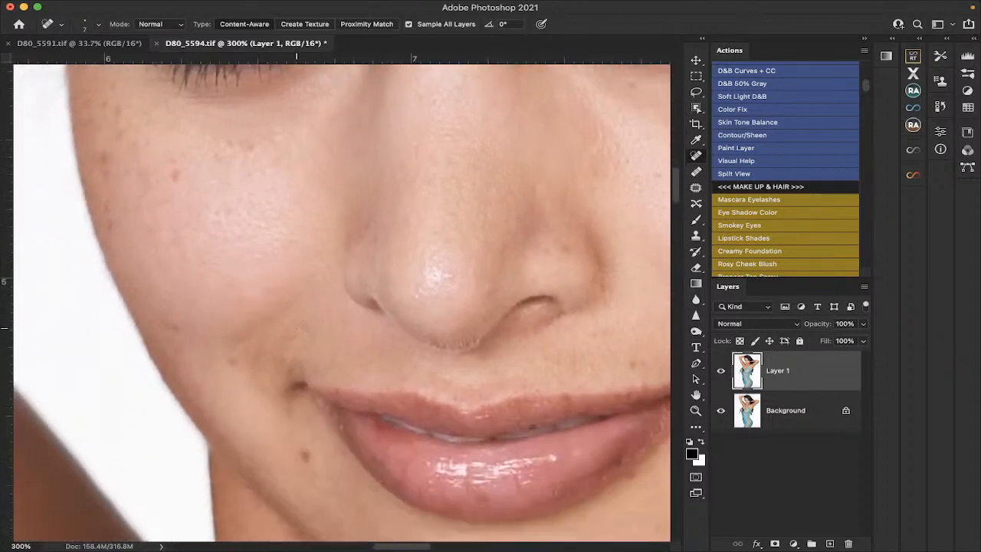
pyautogui.hscroll(3, 297, 327)
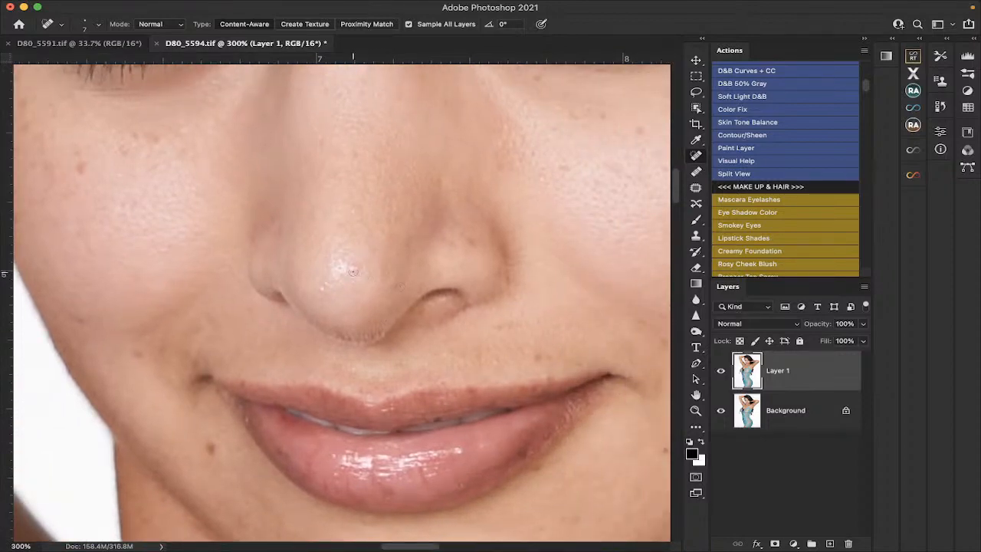
pyautogui.scroll(-5, 355, 272)
pyautogui.hscroll(3, 414, 270)
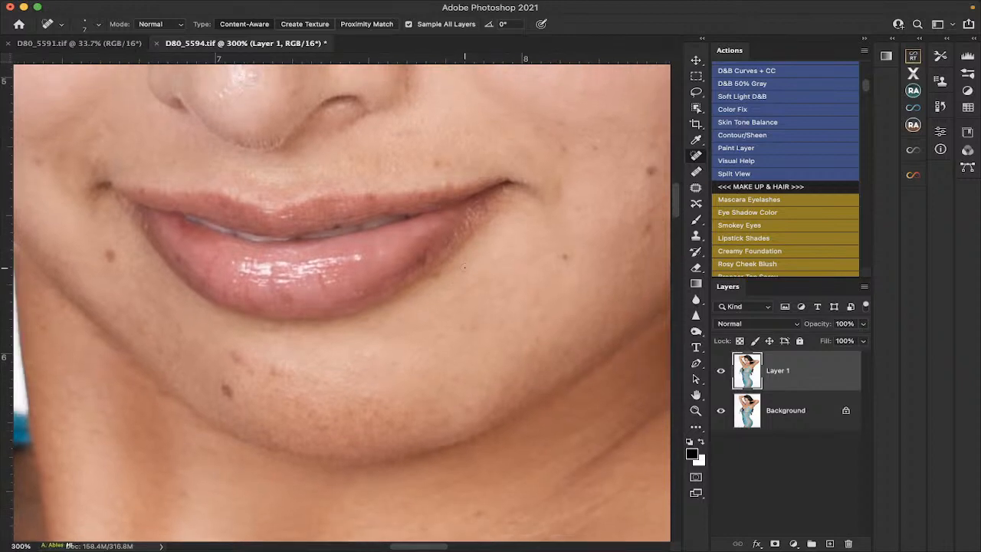
pyautogui.scroll(-2, 464, 266)
pyautogui.hscroll(-1, 368, 307)
pyautogui.moveTo(296, 328)
pyautogui.mouseDown()
pyautogui.moveTo(247, 312)
pyautogui.moveTo(252, 324)
pyautogui.moveTo(244, 317)
pyautogui.moveTo(240, 353)
pyautogui.mouseUp()
pyautogui.moveTo(127, 215); pyautogui.dragTo(121, 210)
pyautogui.moveTo(583, 209); pyautogui.dragTo(578, 211)
pyautogui.moveTo(128, 217); pyautogui.dragTo(118, 211)
pyautogui.moveTo(118, 211); pyautogui.dragTo(176, 269)
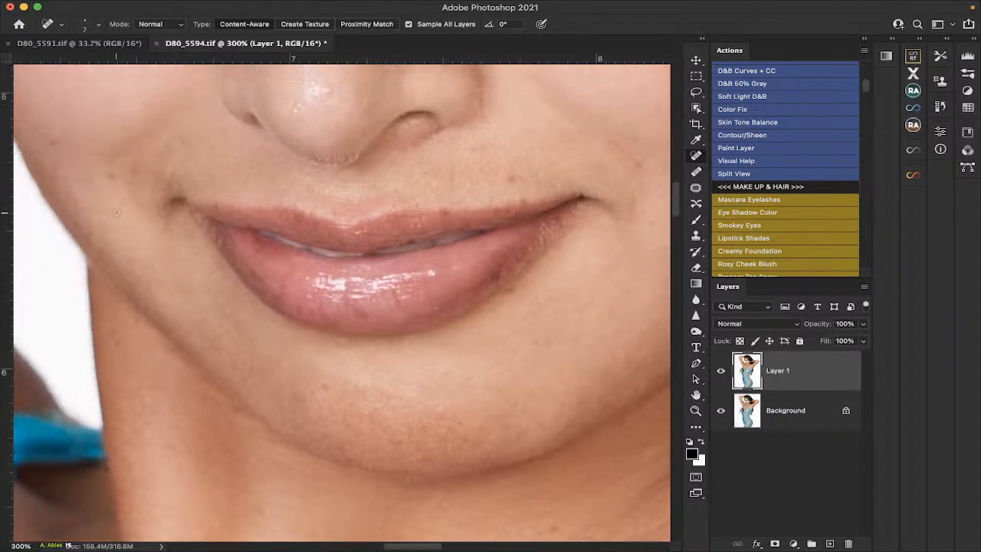
# Step: Heal the small spots beside both mouth corners, the mole above the upper lip and the moles on the lower cheek on the image's right
pyautogui.moveTo(116, 176); pyautogui.dragTo(112, 177)
pyautogui.moveTo(67, 148); pyautogui.dragTo(48, 145)
pyautogui.hscroll(5, 178, 186)
pyautogui.scroll(2, 179, 187)
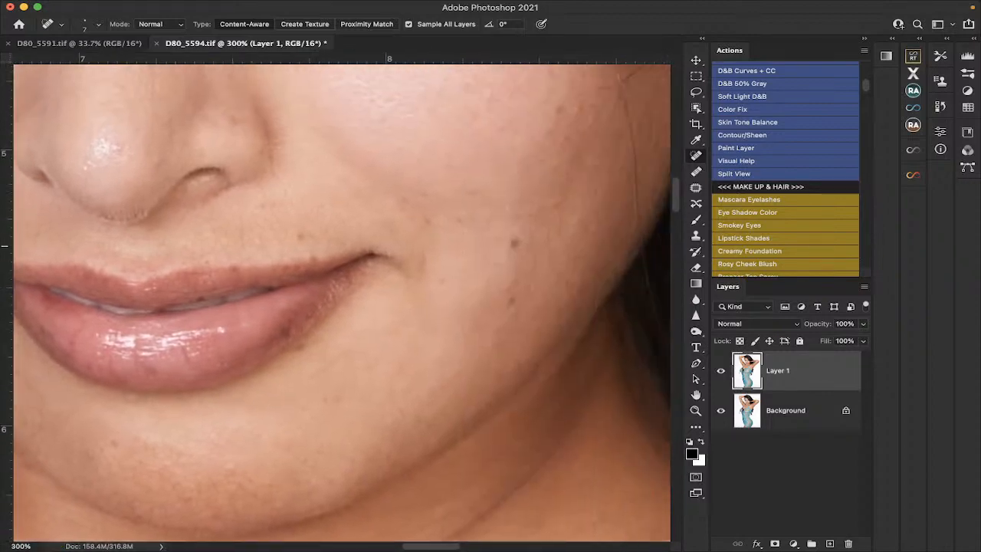
pyautogui.moveTo(294, 244); pyautogui.dragTo(313, 247)
pyautogui.moveTo(516, 253); pyautogui.dragTo(510, 256)
pyautogui.moveTo(511, 310); pyautogui.dragTo(507, 313)
pyautogui.moveTo(428, 230); pyautogui.dragTo(387, 200)
# Step: Heal the long stray hair crossing the outer cheek and the short strands near the fringe above it
pyautogui.scroll(5, 454, 227)
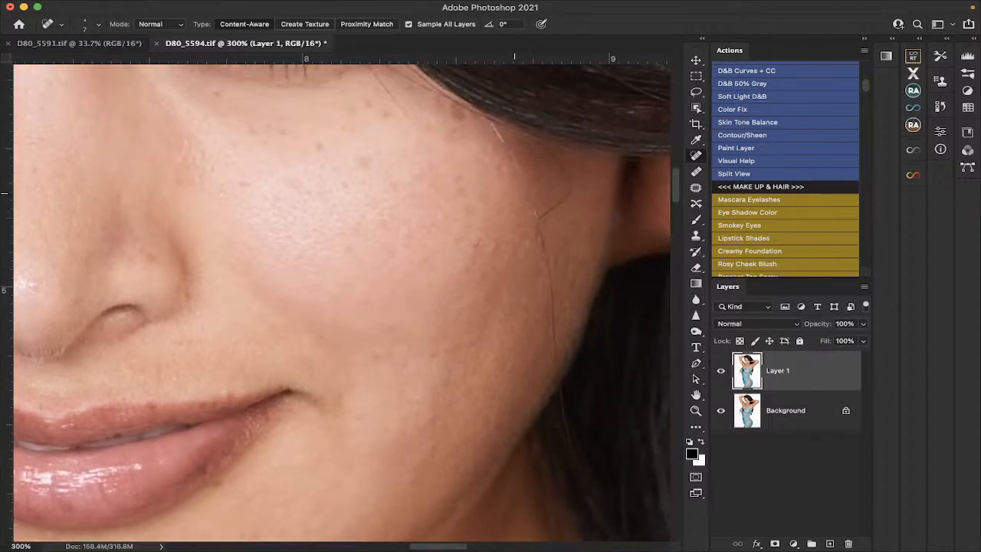
pyautogui.moveTo(520, 177); pyautogui.dragTo(486, 122)
pyautogui.moveTo(537, 218); pyautogui.dragTo(558, 360)
pyautogui.moveTo(537, 219)
pyautogui.mouseDown()
pyautogui.moveTo(568, 201)
pyautogui.moveTo(569, 170)
pyautogui.moveTo(546, 153)
pyautogui.mouseUp()
# Step: Heal the fine stray hairs and bright strands along the fringe's lower edge, from the outer eye corner across the upper cheek
pyautogui.hscroll(-10, 422, 177)
pyautogui.scroll(3, 422, 178)
pyautogui.moveTo(475, 167); pyautogui.dragTo(424, 105)
pyautogui.moveTo(502, 148); pyautogui.dragTo(443, 110)
pyautogui.moveTo(456, 153); pyautogui.dragTo(437, 121)
pyautogui.moveTo(530, 161); pyautogui.dragTo(458, 107)
pyautogui.moveTo(453, 150); pyautogui.dragTo(434, 125)
pyautogui.moveTo(523, 154)
pyautogui.mouseDown()
pyautogui.moveTo(485, 125)
pyautogui.moveTo(517, 150)
pyautogui.moveTo(492, 134)
pyautogui.mouseUp()
pyautogui.moveTo(555, 173); pyautogui.dragTo(524, 154)
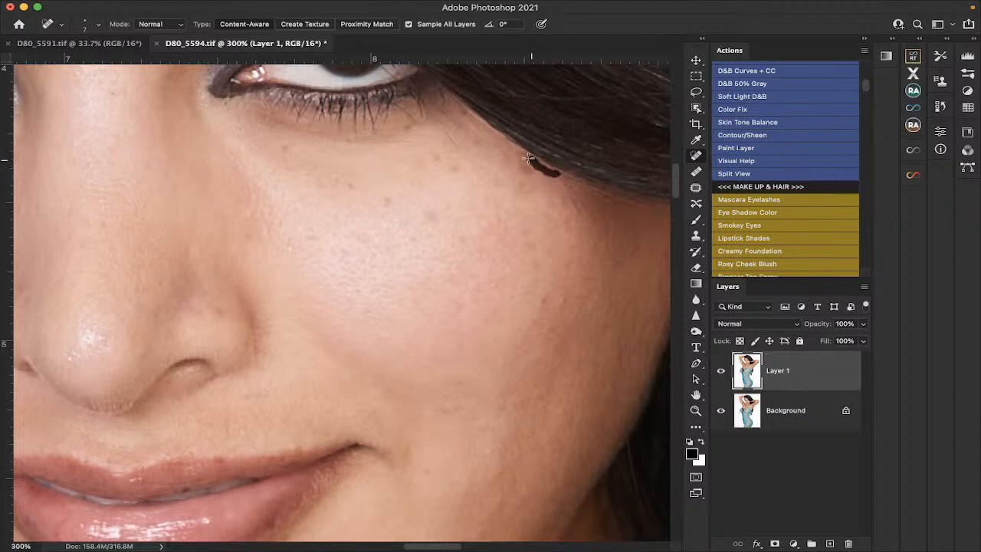
pyautogui.moveTo(573, 181); pyautogui.dragTo(539, 166)
pyautogui.moveTo(604, 195); pyautogui.dragTo(584, 187)
# Step: Patch the stubble in the centre of the armpit on the image's right with clean skin from the upper arm, using the Patch tool
pyautogui.scroll(-5, 568, 192)
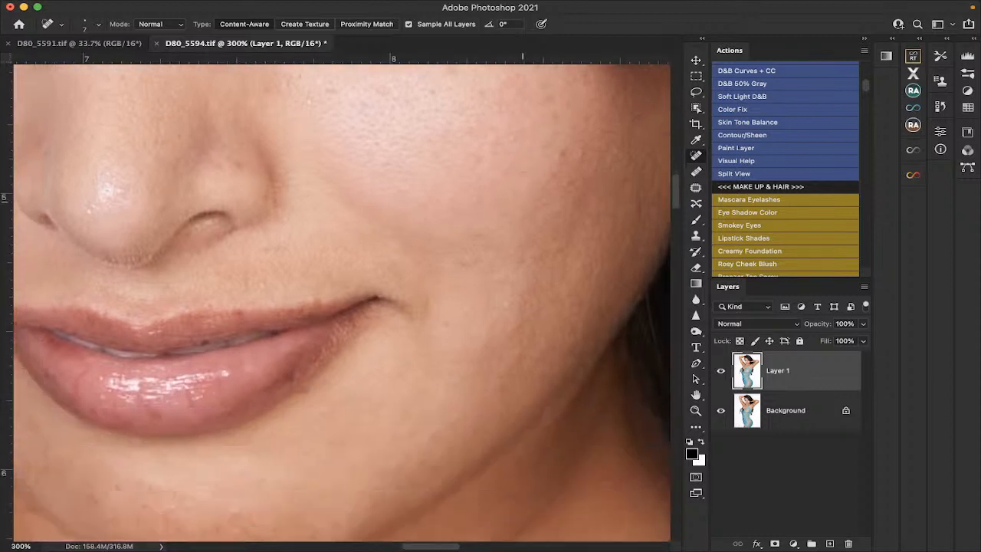
pyautogui.scroll(-10, 523, 224)
pyautogui.hscroll(-3, 522, 223)
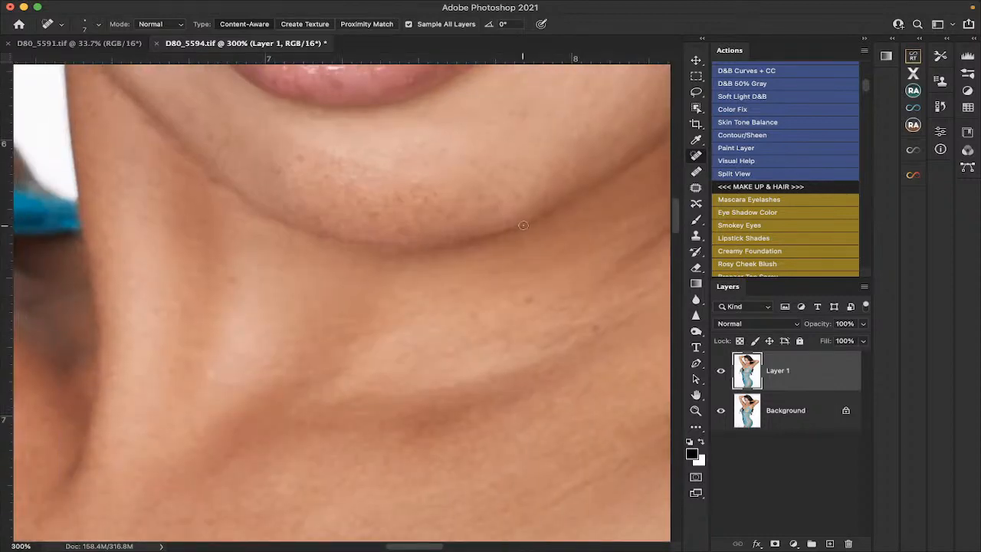
pyautogui.hscroll(10, 522, 225)
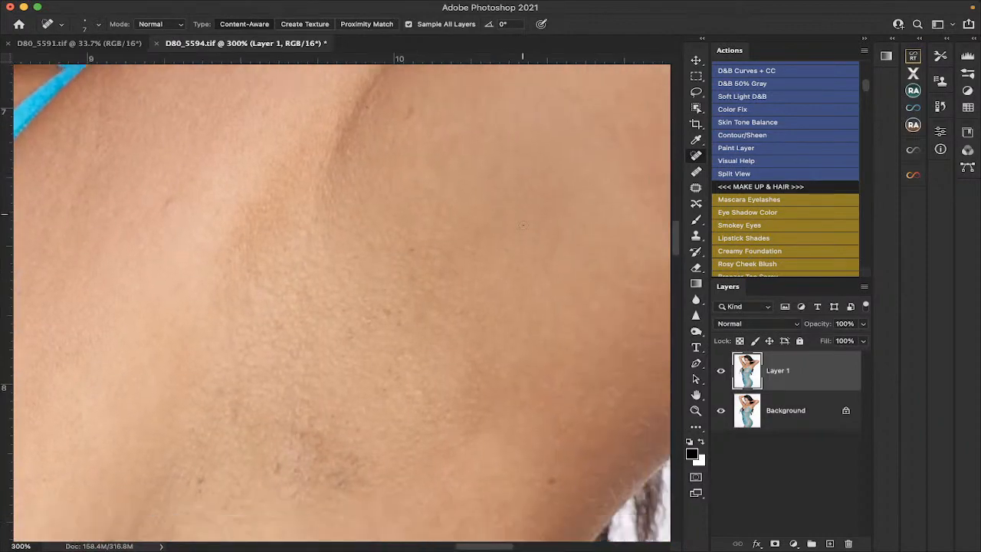
pyautogui.scroll(-2, 524, 225)
pyautogui.scroll(-5, 523, 225)
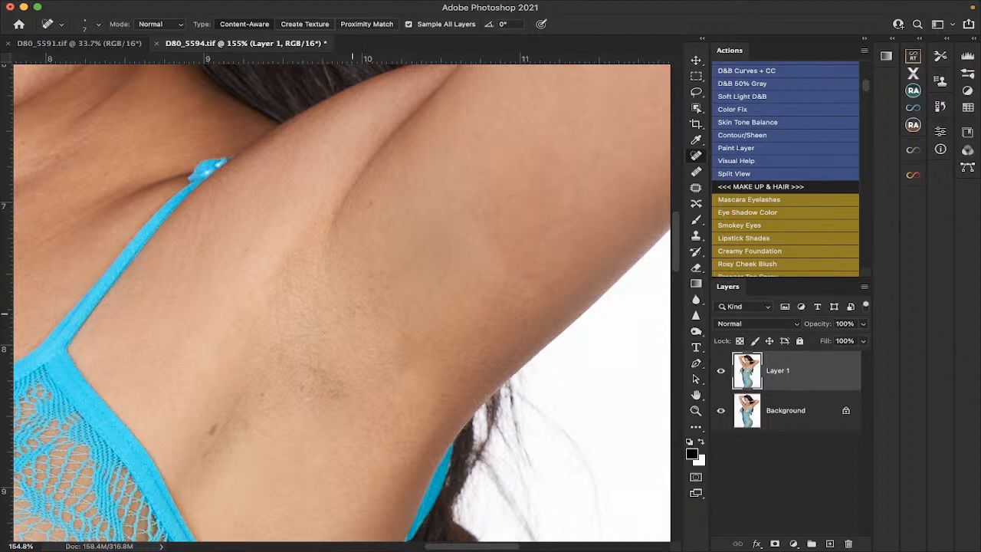
pyautogui.hscroll(-5, 352, 313)
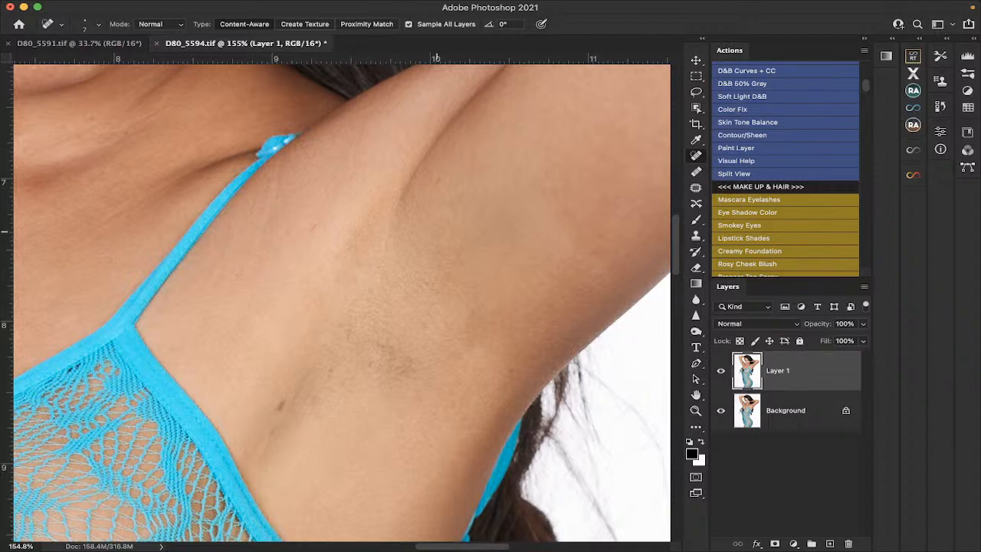
pyautogui.click(697, 188)
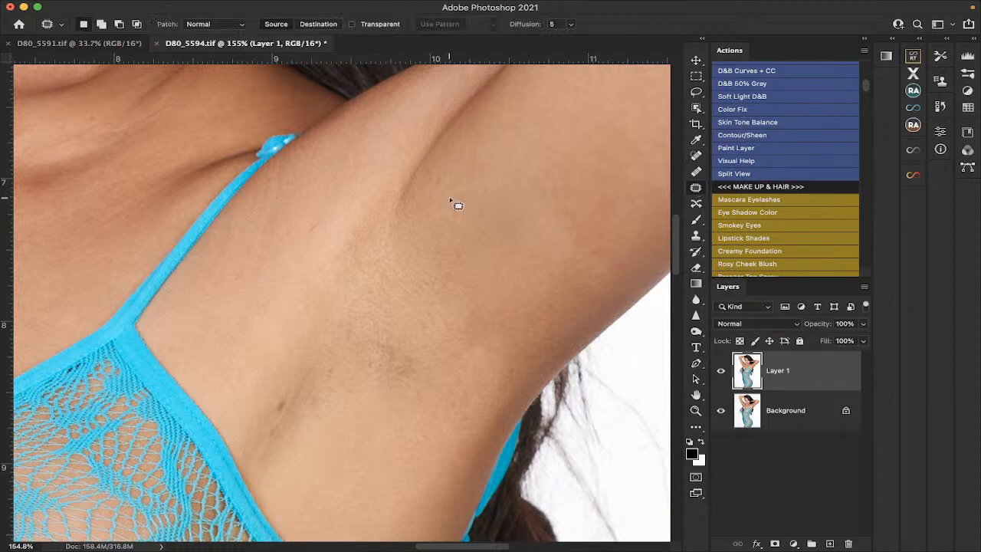
pyautogui.moveTo(436, 175)
pyautogui.mouseDown()
pyautogui.moveTo(371, 266)
pyautogui.moveTo(351, 387)
pyautogui.moveTo(455, 378)
pyautogui.moveTo(510, 338)
pyautogui.moveTo(517, 279)
pyautogui.moveTo(454, 181)
pyautogui.mouseUp()
pyautogui.moveTo(450, 280)
pyautogui.mouseDown()
pyautogui.moveTo(513, 193)
pyautogui.moveTo(555, 168)
pyautogui.mouseUp()
pyautogui.hotkey('ctrl', 'd')
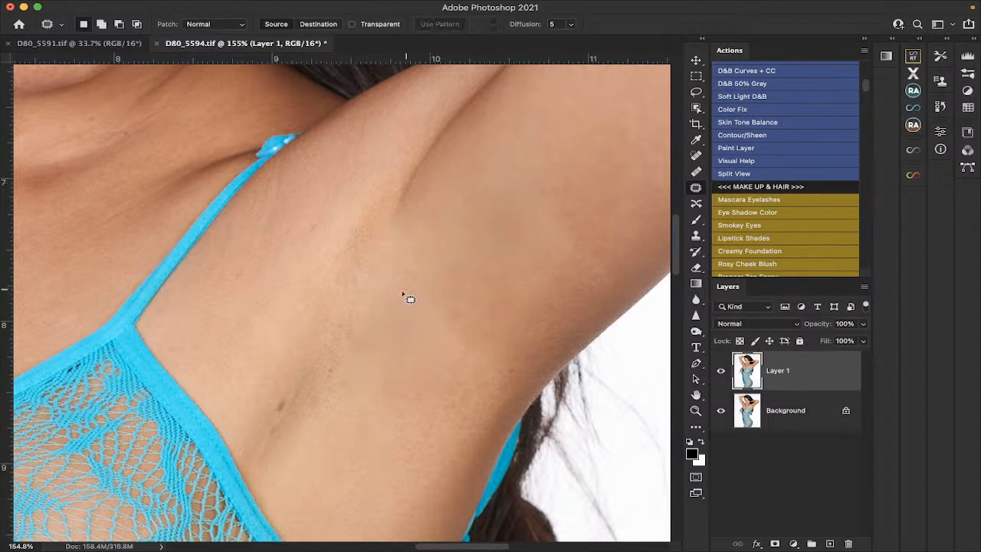
# Step: Patch the remaining narrow strip of stubble on the chest side of the armpit with the smooth skin beside it
pyautogui.moveTo(382, 240)
pyautogui.mouseDown()
pyautogui.moveTo(345, 393)
pyautogui.moveTo(309, 385)
pyautogui.moveTo(331, 293)
pyautogui.moveTo(362, 234)
pyautogui.moveTo(379, 235)
pyautogui.mouseUp()
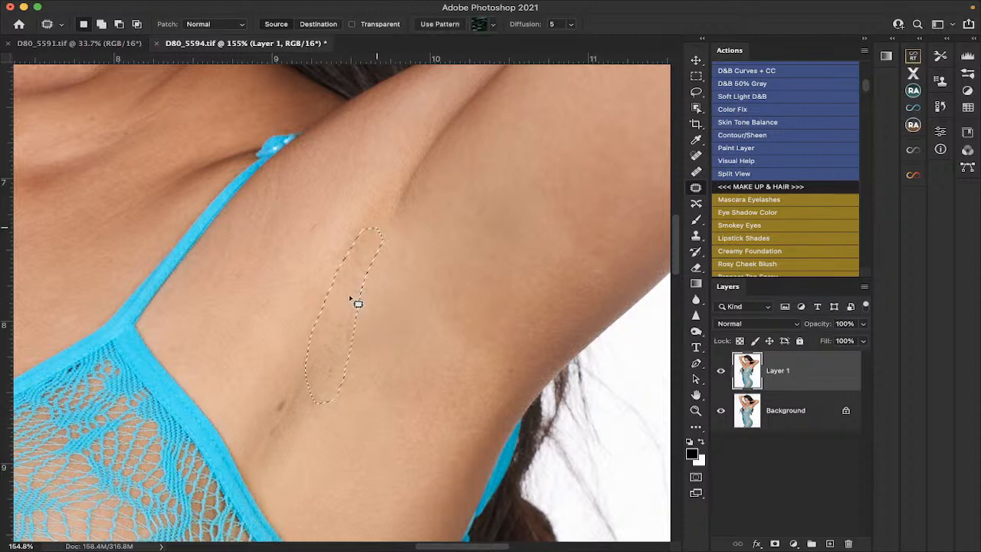
pyautogui.moveTo(388, 300); pyautogui.dragTo(401, 302)
pyautogui.hotkey('ctrl', 'd')
# Step: Patch the dark marks in the lower armpit fold near the dress edge with clean neighbouring skin
pyautogui.moveTo(304, 351)
pyautogui.mouseDown()
pyautogui.moveTo(251, 421)
pyautogui.moveTo(258, 480)
pyautogui.moveTo(343, 400)
pyautogui.moveTo(339, 352)
pyautogui.moveTo(310, 339)
pyautogui.mouseUp()
pyautogui.moveTo(318, 410); pyautogui.dragTo(357, 426)
pyautogui.hotkey('ctrl', 'd')
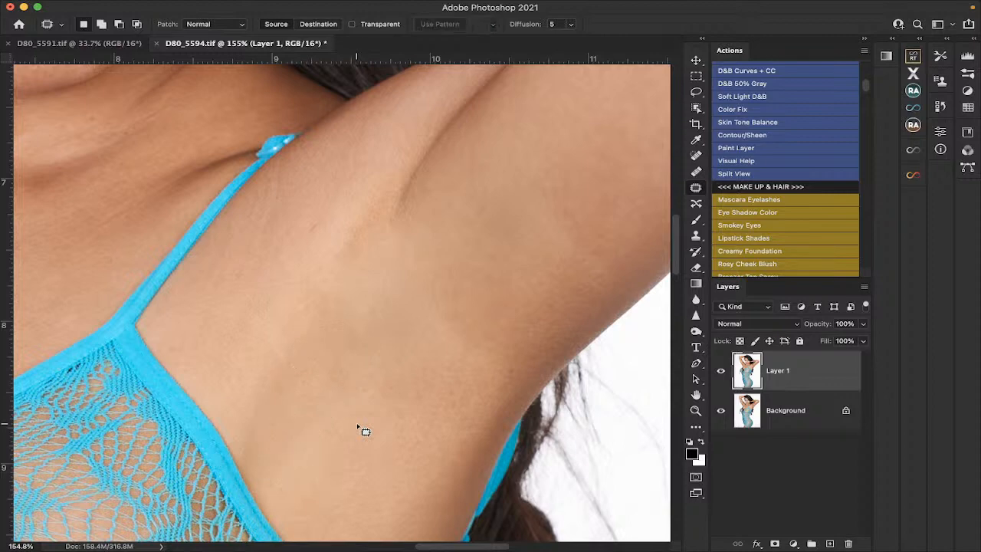
pyautogui.moveTo(254, 391)
pyautogui.mouseDown()
pyautogui.moveTo(238, 424)
pyautogui.moveTo(240, 464)
pyautogui.moveTo(272, 399)
pyautogui.moveTo(245, 386)
pyautogui.mouseUp()
pyautogui.hotkey('ctrl', 'd')
# Step: Patch the uneven skin at the lower end of the armpit crease and the small blemish between the crease and the strap
pyautogui.scroll(2, 322, 335)
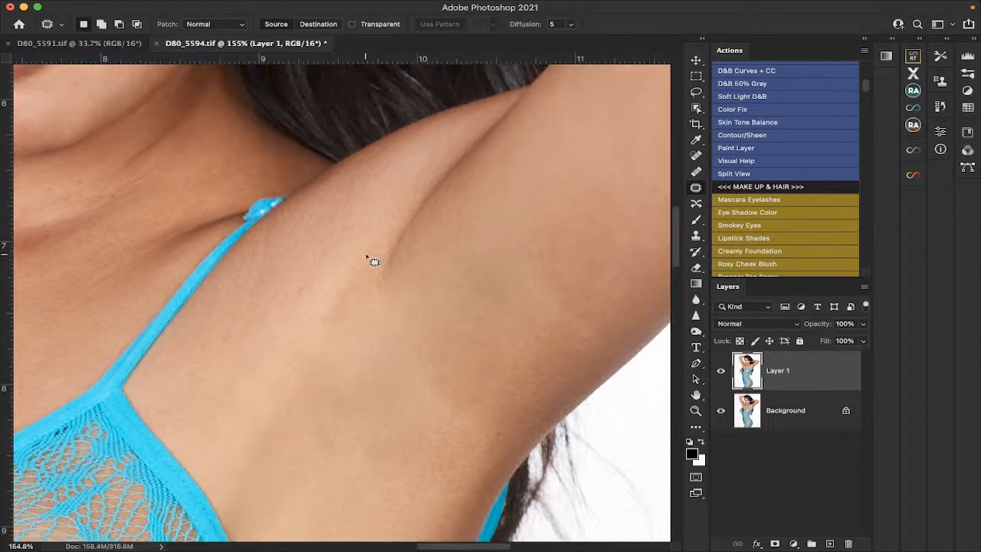
pyautogui.moveTo(378, 249)
pyautogui.mouseDown()
pyautogui.moveTo(377, 276)
pyautogui.moveTo(339, 333)
pyautogui.moveTo(319, 333)
pyautogui.moveTo(376, 247)
pyautogui.mouseUp()
pyautogui.moveTo(361, 284)
pyautogui.mouseDown()
pyautogui.moveTo(351, 355)
pyautogui.moveTo(361, 359)
pyautogui.mouseUp()
pyautogui.hotkey('ctrl', 'd')
pyautogui.moveTo(318, 280)
pyautogui.mouseDown()
pyautogui.moveTo(291, 311)
pyautogui.moveTo(322, 294)
pyautogui.moveTo(307, 296)
pyautogui.mouseUp()
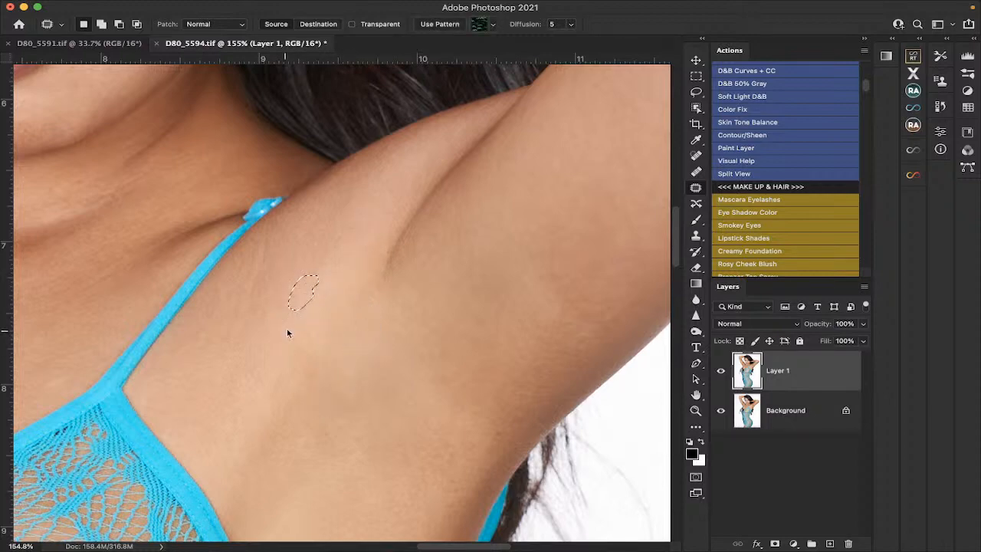
pyautogui.hotkey('ctrl', 'd')
# Step: Examine the chest, neck, shoulder, raised arm and top of the hair for remaining flaws
pyautogui.scroll(-5, 379, 331)
pyautogui.hscroll(-2, 379, 331)
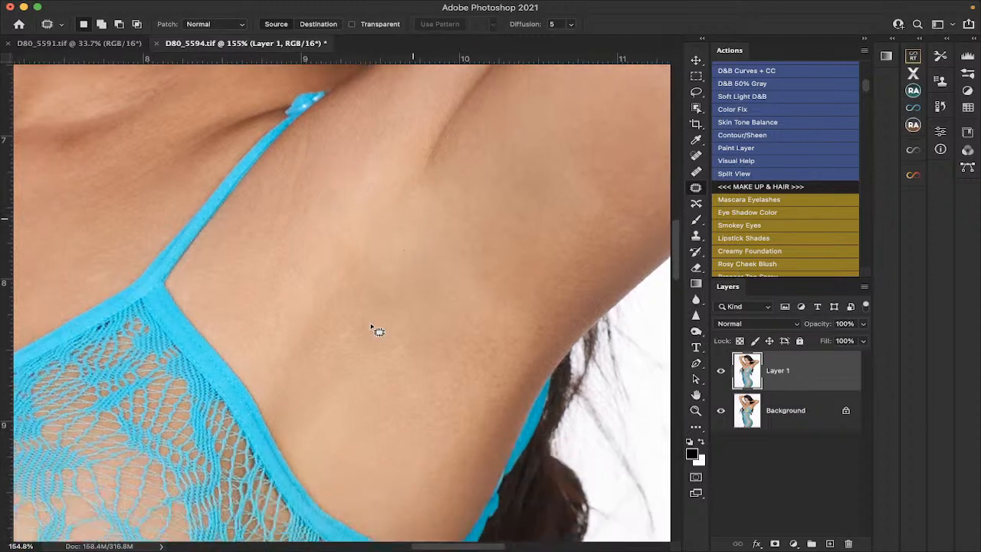
pyautogui.hscroll(-8, 379, 331)
pyautogui.scroll(3, 379, 331)
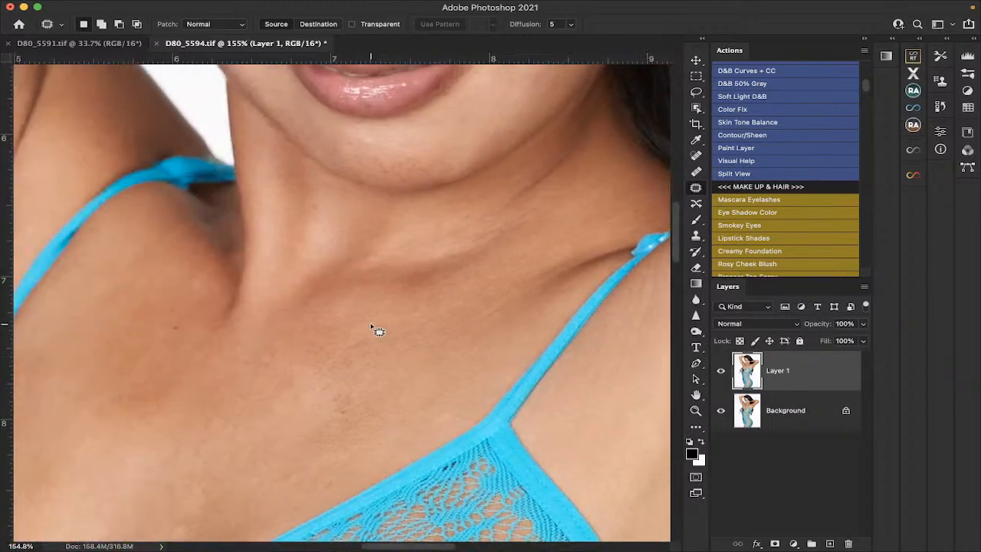
pyautogui.scroll(-3, 378, 331)
pyautogui.scroll(1, 378, 331)
pyautogui.hscroll(-1, 379, 332)
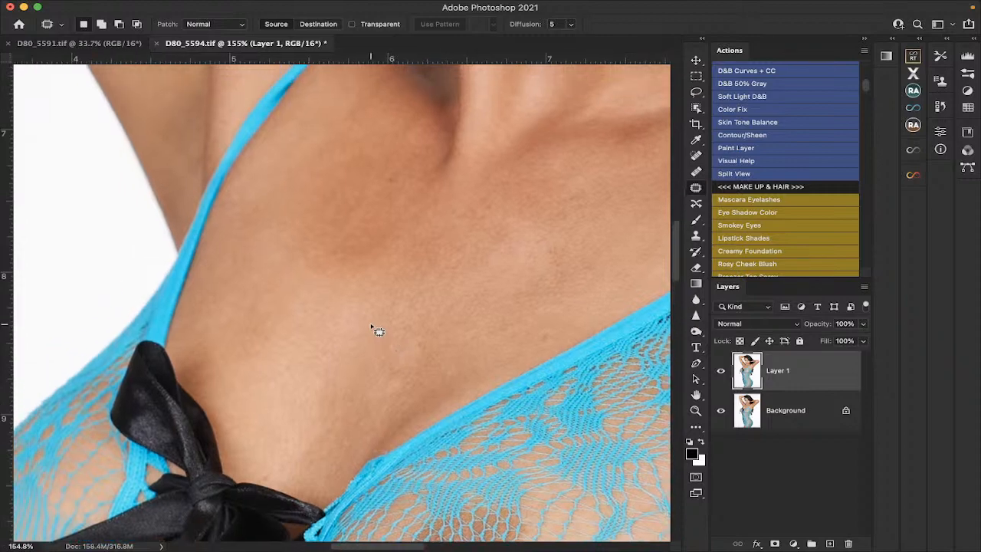
pyautogui.scroll(10, 379, 331)
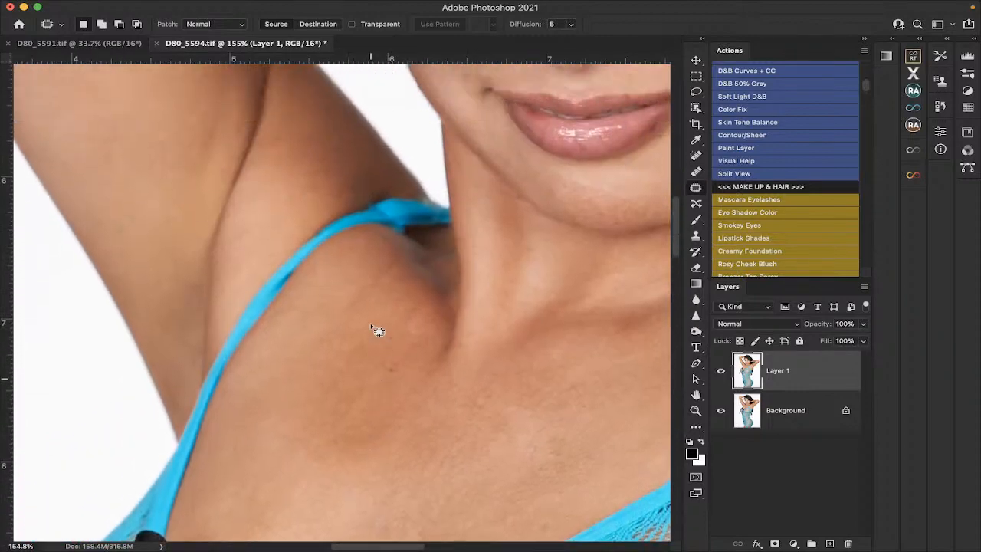
pyautogui.hscroll(-3, 379, 332)
pyautogui.scroll(15, 378, 331)
pyautogui.hscroll(-4, 378, 331)
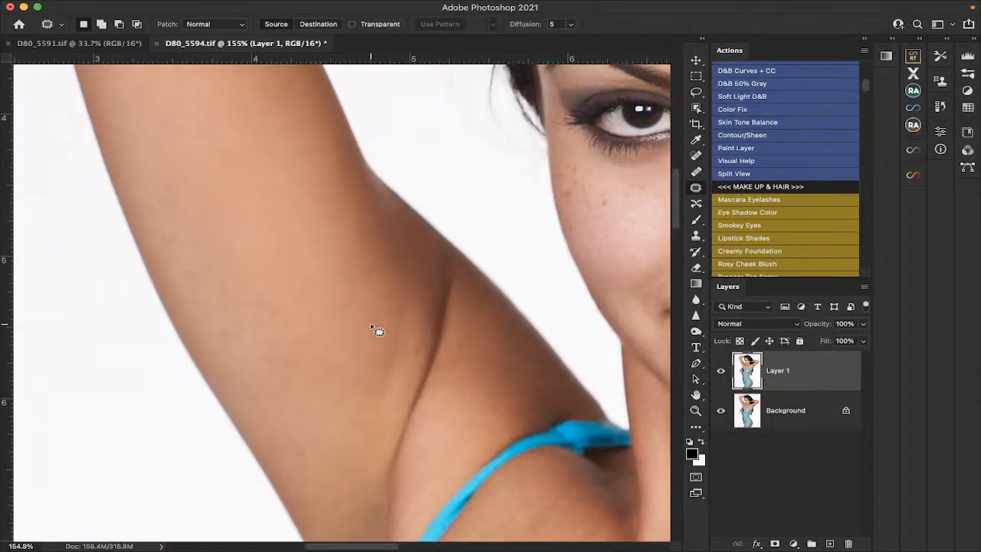
pyautogui.hscroll(6, 379, 331)
pyautogui.scroll(1, 378, 331)
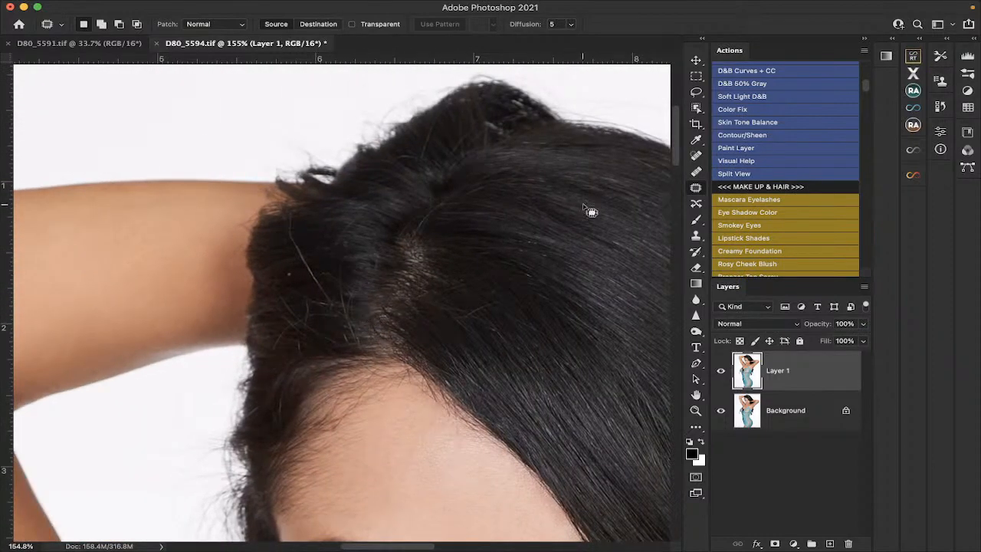
# Step: Heal the bright stray hairs lying across the dark hair just above the hairline with the Spot Healing Brush
pyautogui.click(698, 156)
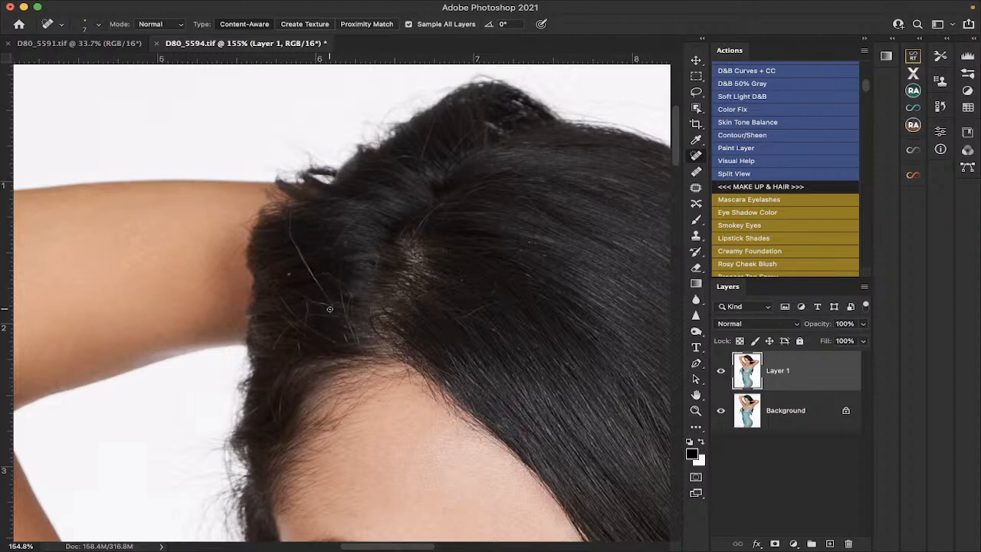
pyautogui.moveTo(330, 302)
pyautogui.mouseDown()
pyautogui.moveTo(288, 237)
pyautogui.moveTo(309, 260)
pyautogui.mouseUp()
pyautogui.scroll(-2, 526, 137)
pyautogui.moveTo(375, 284); pyautogui.dragTo(361, 241)
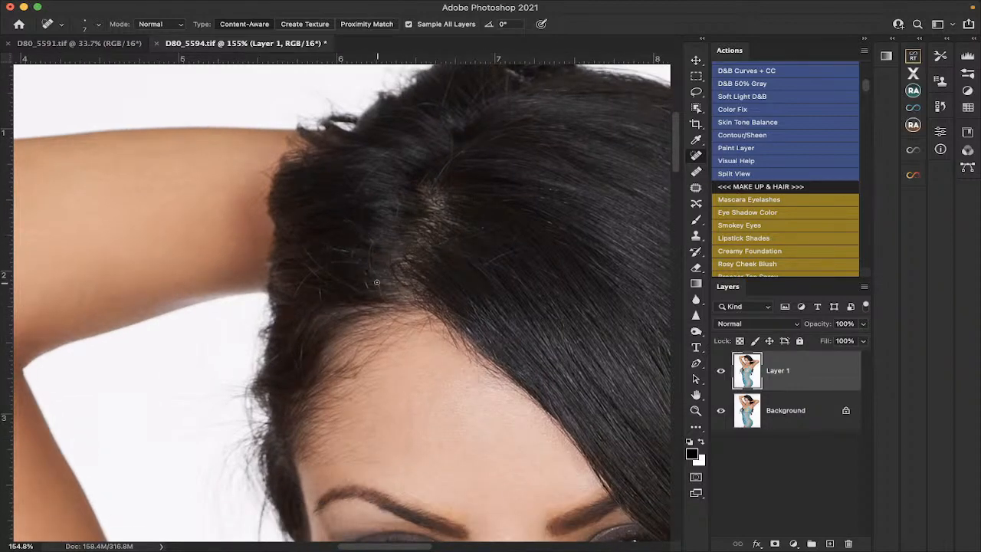
pyautogui.moveTo(375, 274)
pyautogui.mouseDown()
pyautogui.moveTo(368, 241)
pyautogui.moveTo(368, 256)
pyautogui.mouseUp()
# Step: Examine the fringe, the face and the whole lace dress down to the hem for remaining flaws
pyautogui.hscroll(3, 368, 250)
pyautogui.scroll(-1, 369, 251)
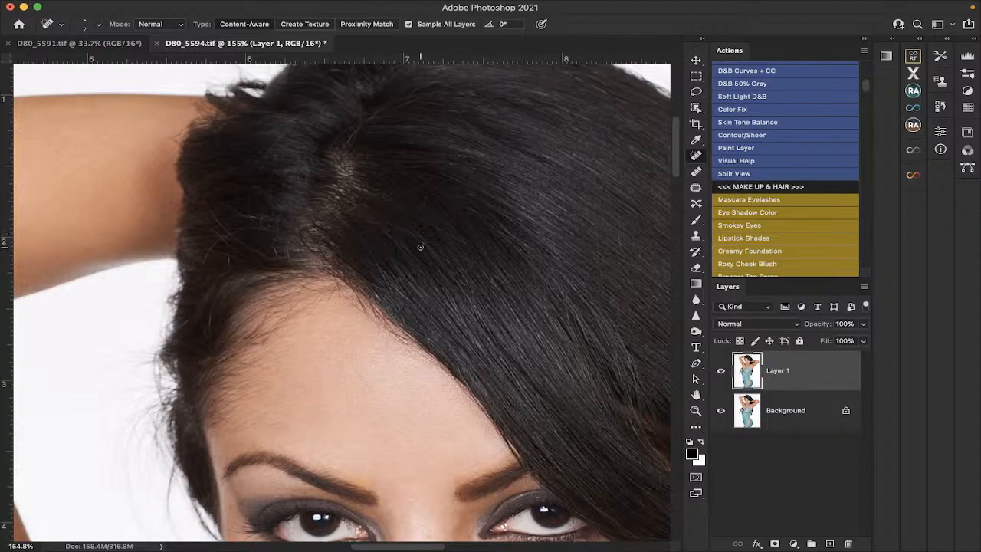
pyautogui.scroll(-5, 431, 248)
pyautogui.hscroll(6, 431, 247)
pyautogui.scroll(4, 431, 248)
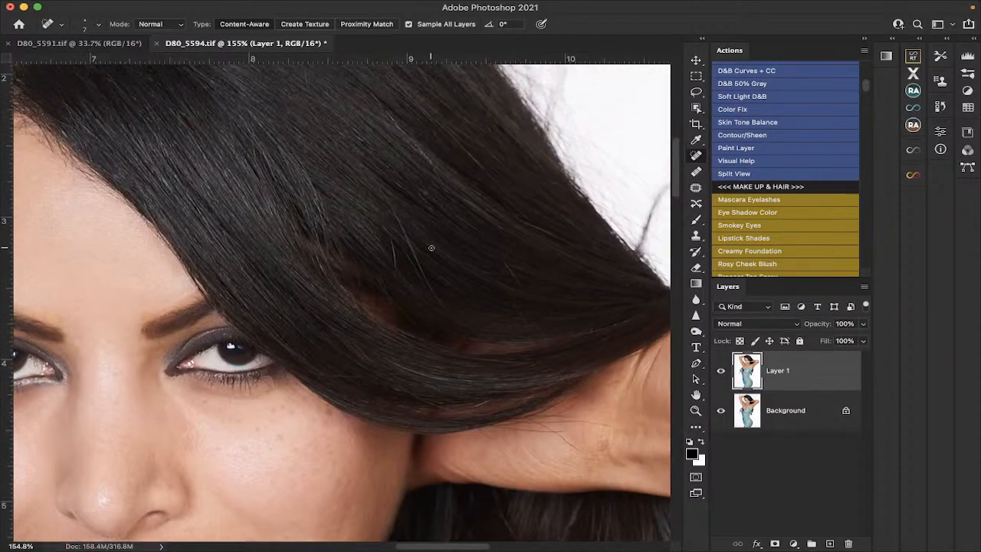
pyautogui.hscroll(-2, 431, 248)
pyautogui.scroll(-1, 431, 247)
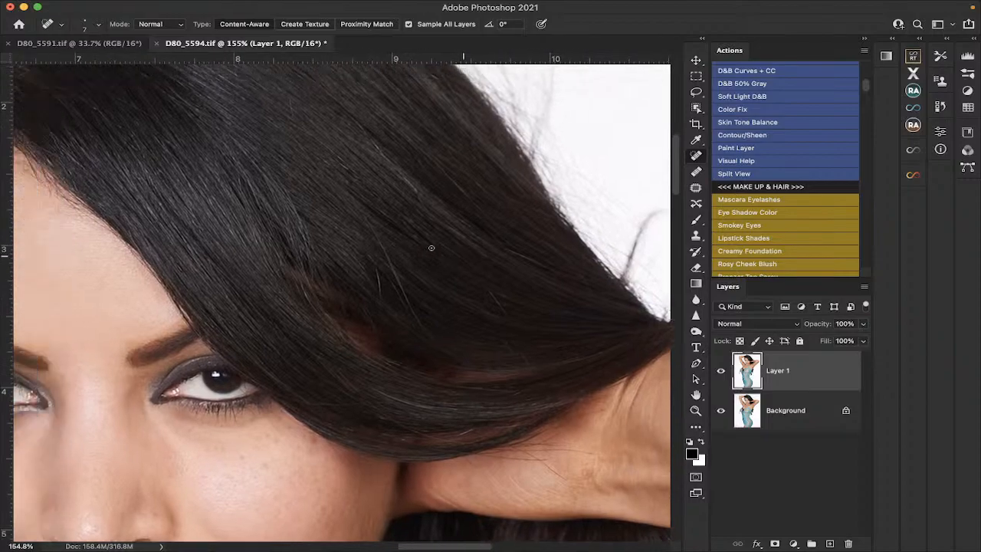
pyautogui.scroll(-9, 431, 248)
pyautogui.hscroll(-7, 431, 247)
pyautogui.scroll(5, 431, 248)
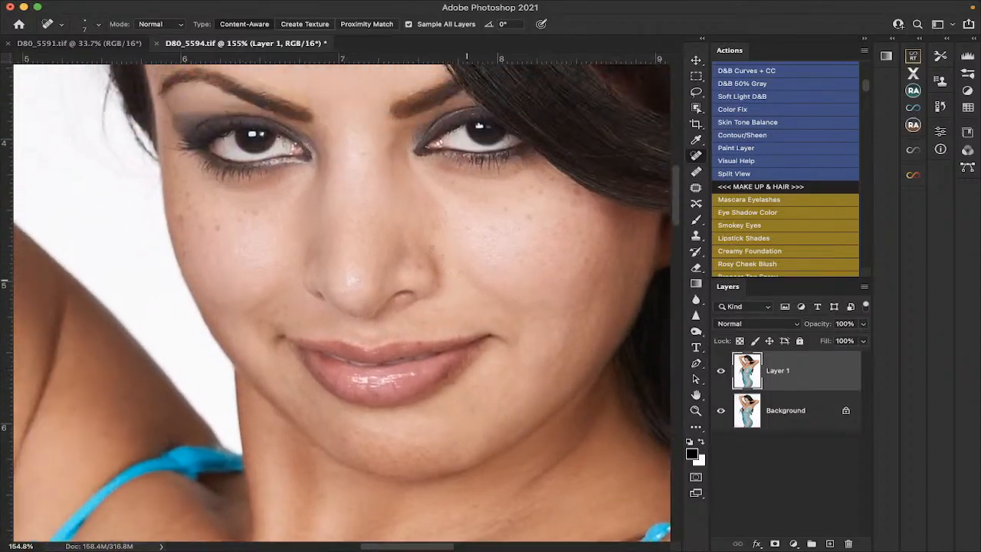
pyautogui.scroll(-15, 431, 247)
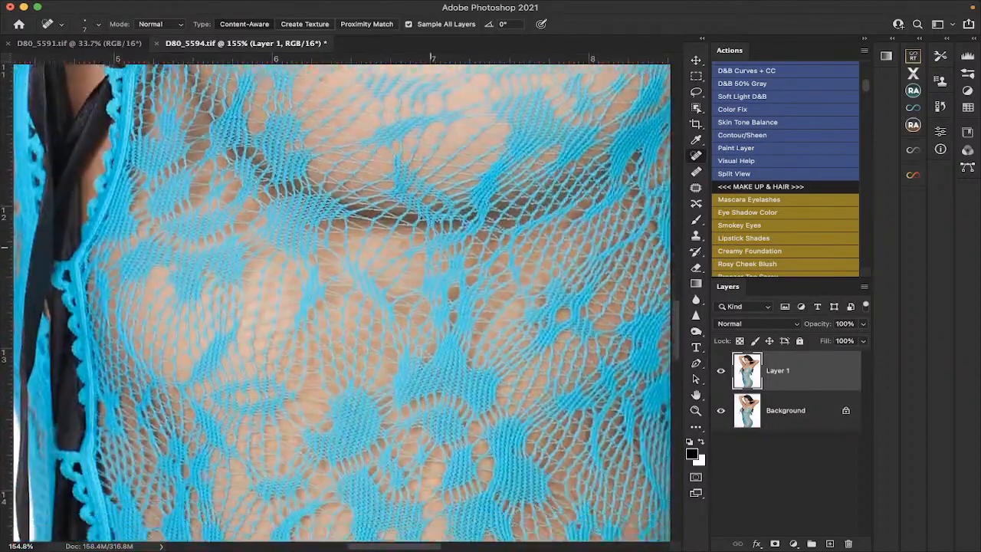
pyautogui.scroll(-12, 431, 248)
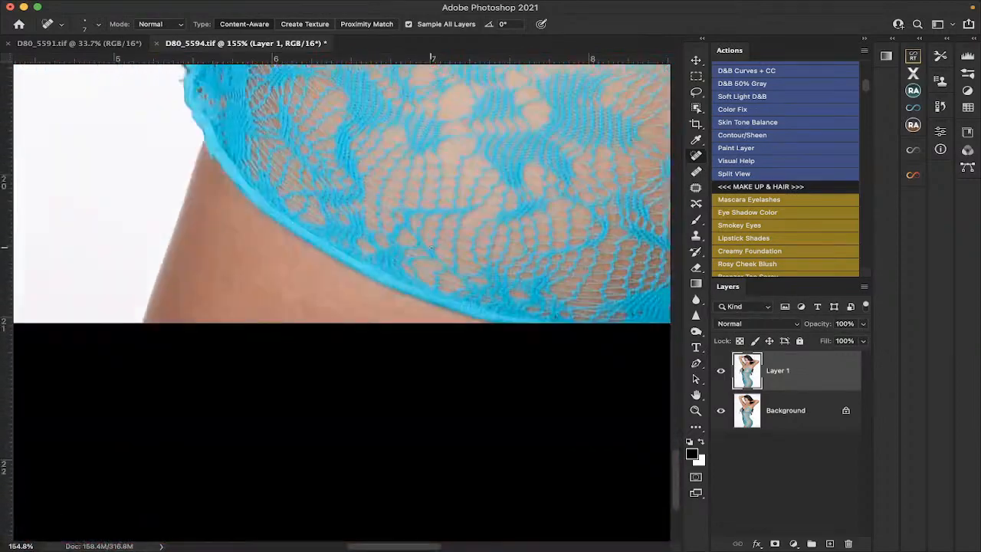
pyautogui.scroll(8, 431, 248)
pyautogui.hscroll(6, 431, 248)
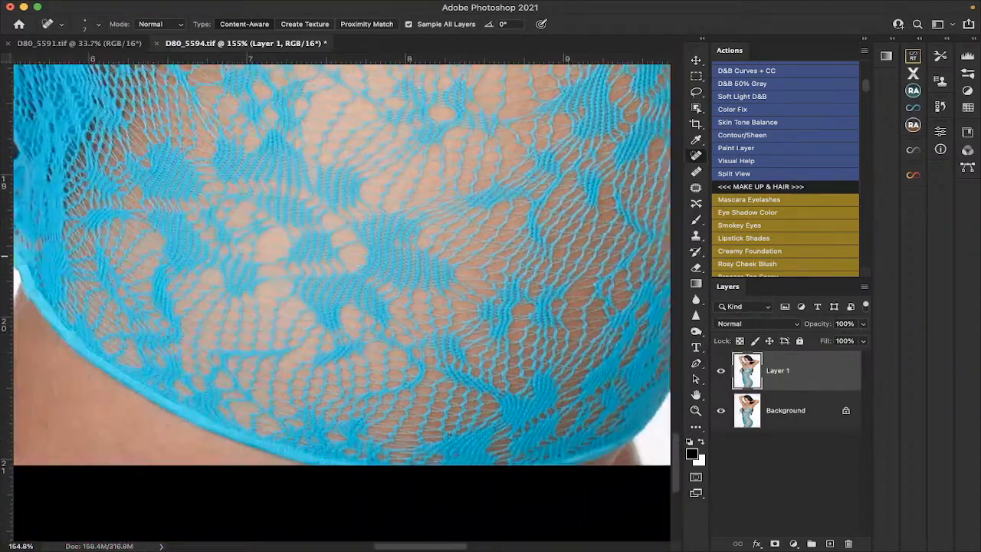
pyautogui.scroll(10, 431, 247)
pyautogui.hscroll(-7, 431, 248)
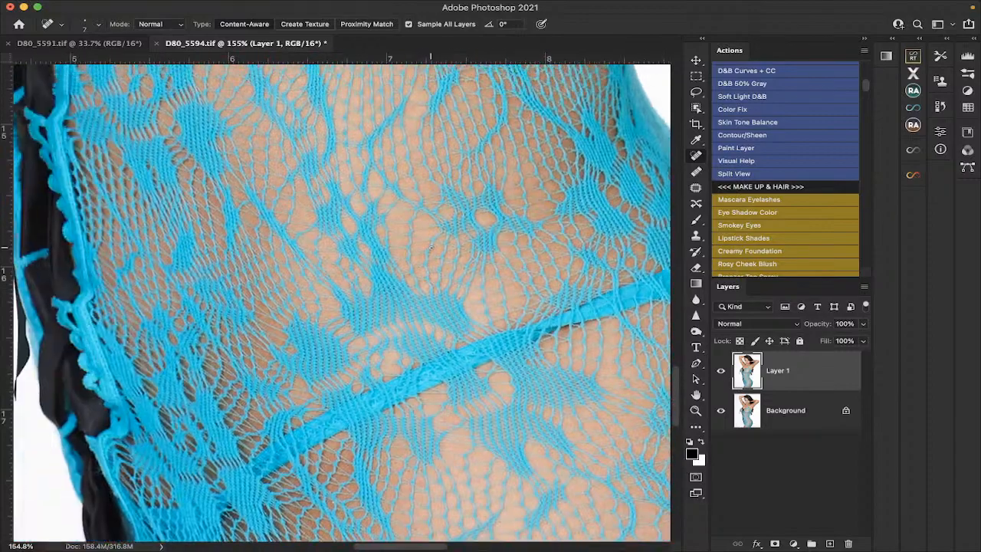
pyautogui.scroll(10, 431, 247)
pyautogui.hscroll(5, 431, 248)
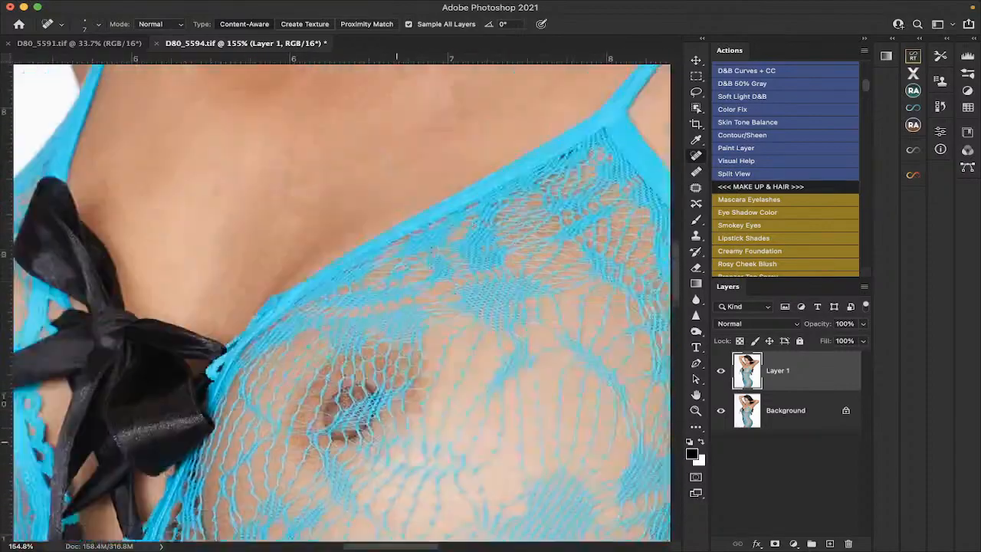
pyautogui.scroll(8, 431, 248)
pyautogui.hscroll(3, 431, 248)
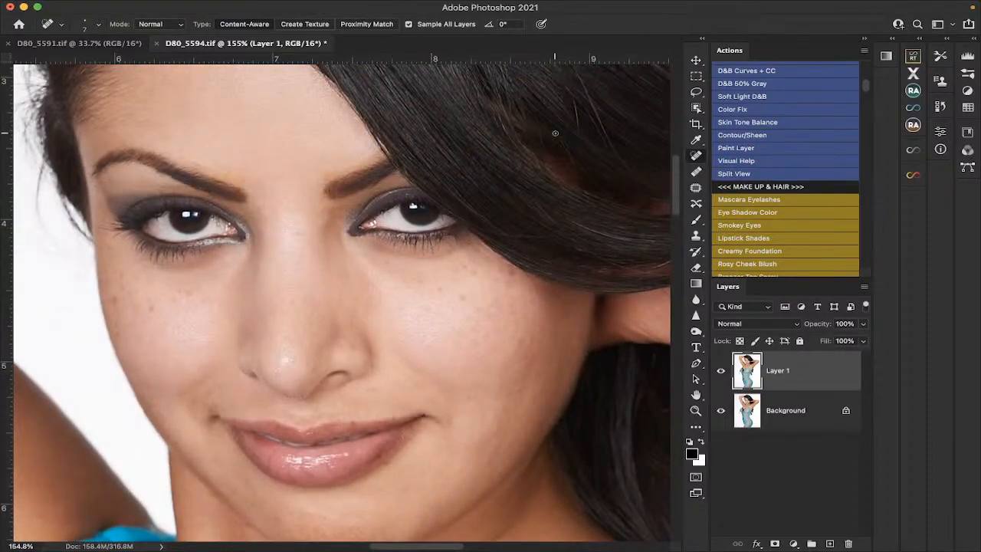
pyautogui.scroll(-3, 454, 153)
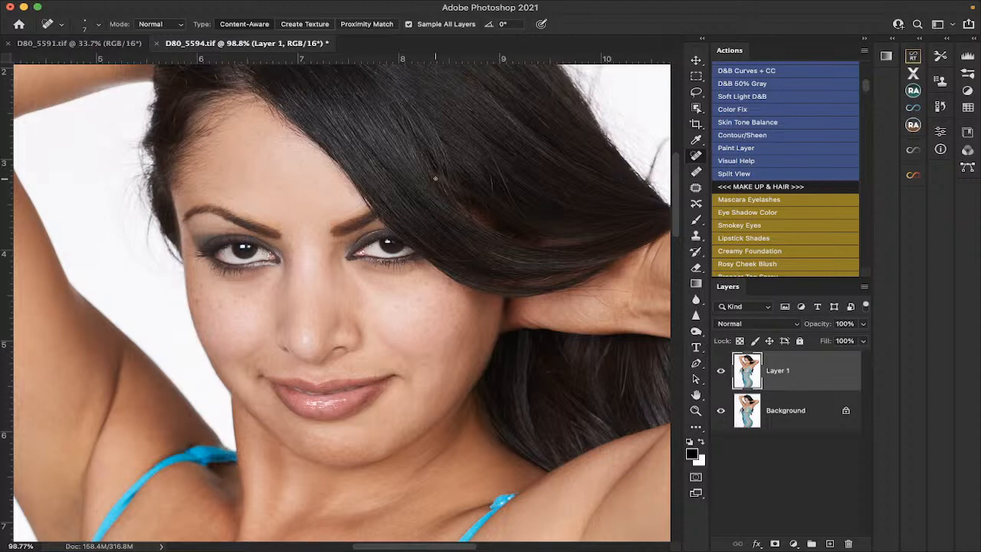
pyautogui.scroll(-4, 414, 198)
pyautogui.hscroll(-1, 414, 197)
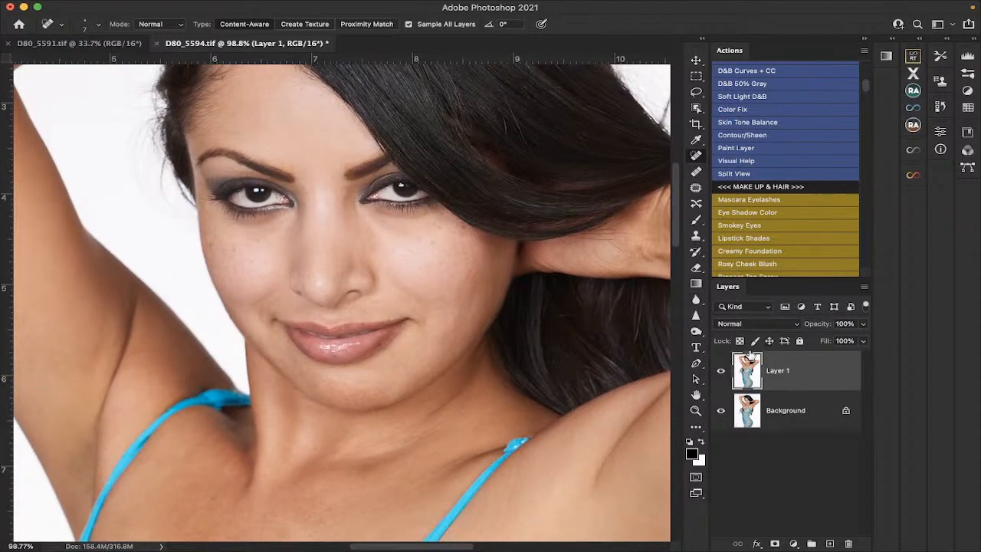
pyautogui.scroll(5, 789, 188)
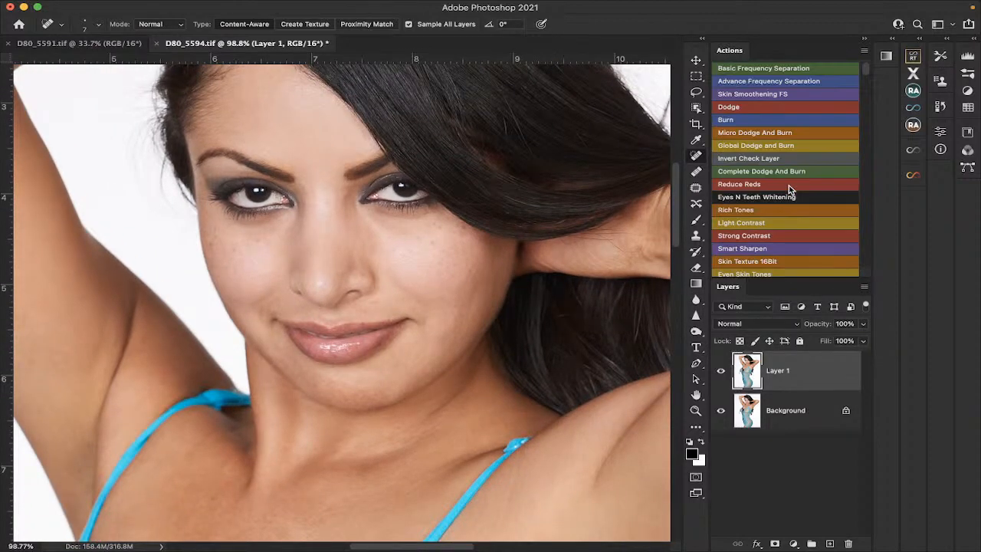
pyautogui.click(776, 72)
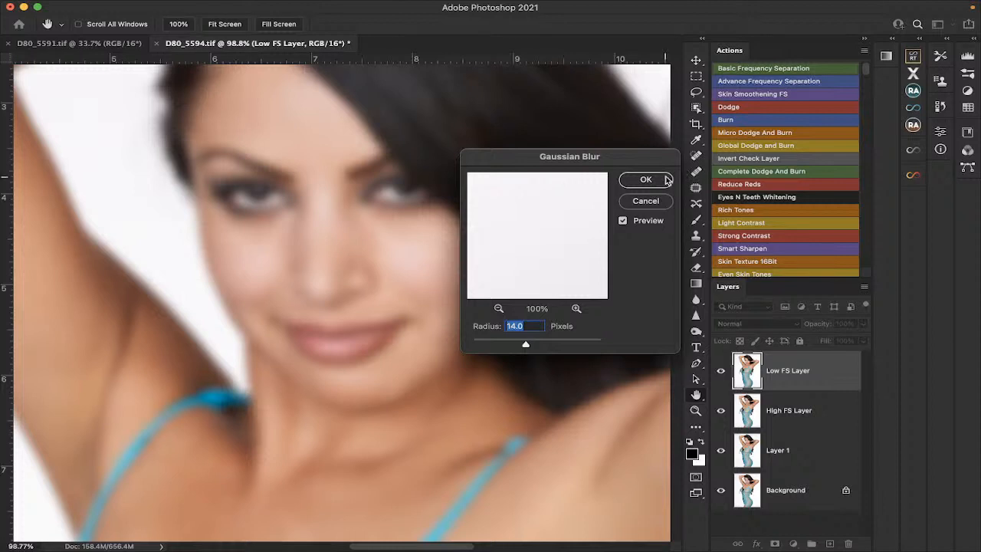
pyautogui.click(666, 204)
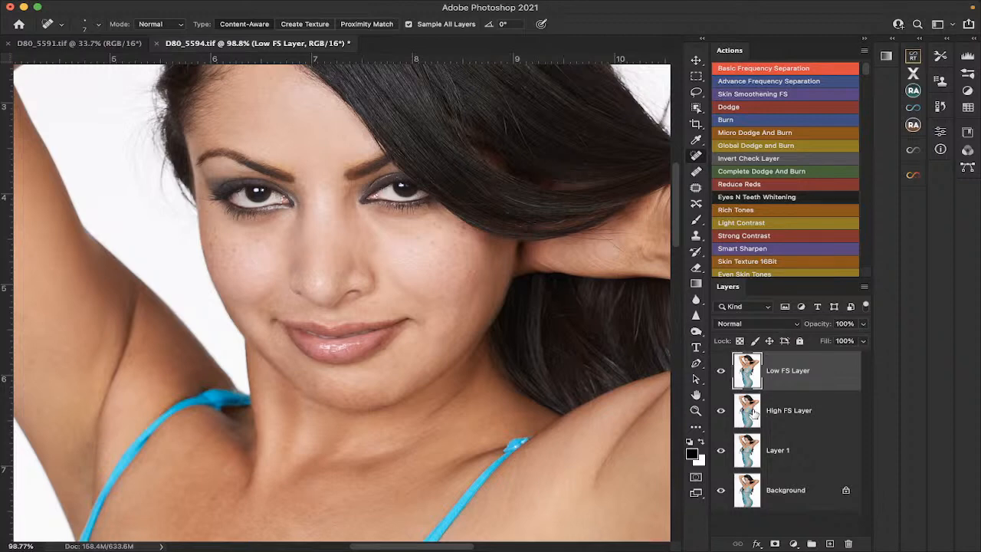
pyautogui.keyDown('shift'); pyautogui.click(775, 421); pyautogui.keyUp('shift')
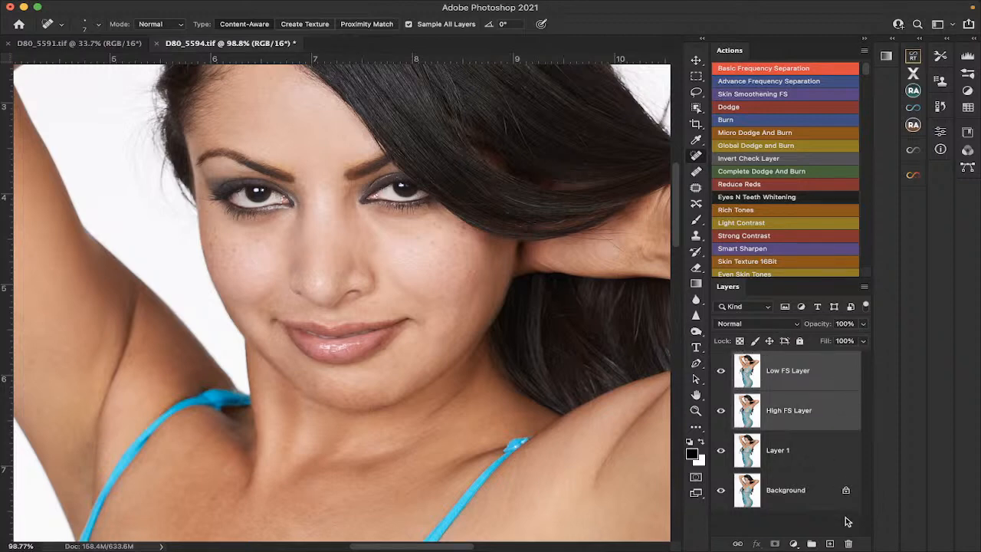
pyautogui.click(849, 544)
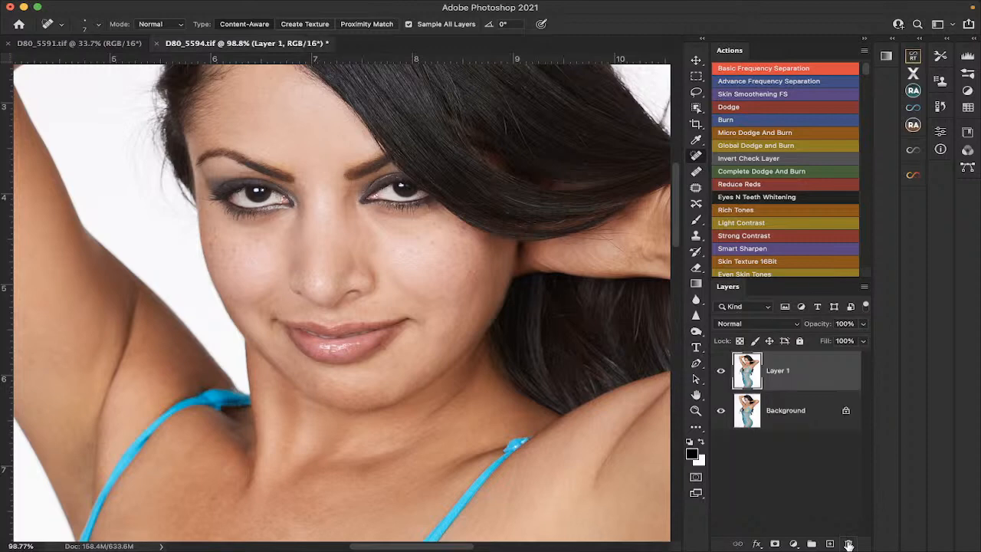
# Step: Try the Basic Frequency Separation action on the healed layer with a Gaussian Blur radius of 9.1 pixels
pyautogui.click(722, 373)
pyautogui.press('super+j')
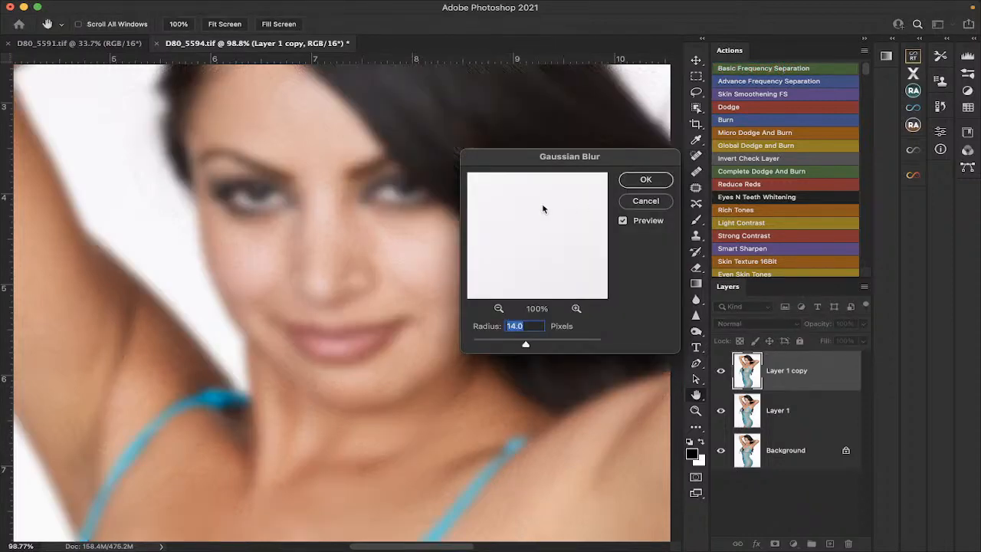
pyautogui.moveTo(524, 346); pyautogui.dragTo(506, 347)
pyautogui.moveTo(506, 346); pyautogui.dragTo(516, 346)
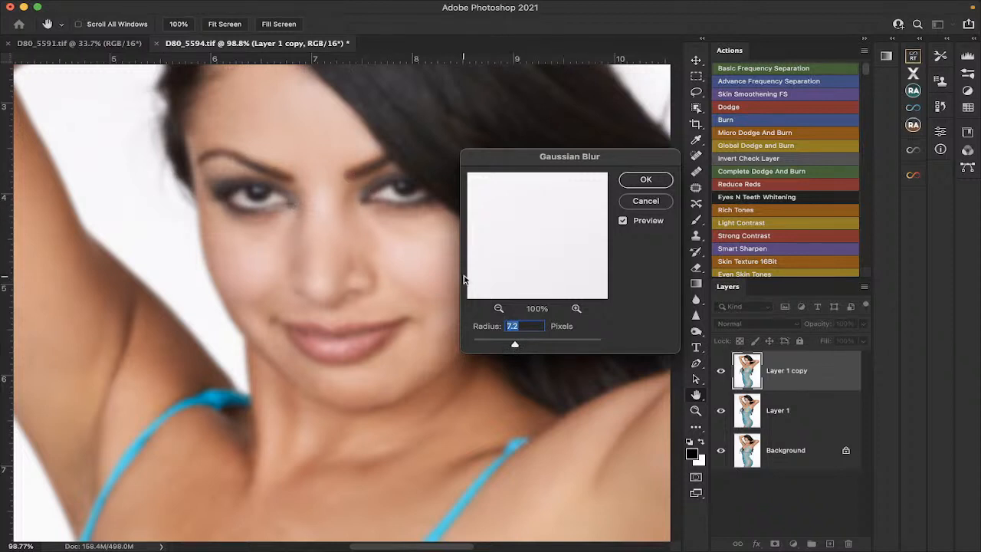
pyautogui.moveTo(517, 346); pyautogui.dragTo(521, 347)
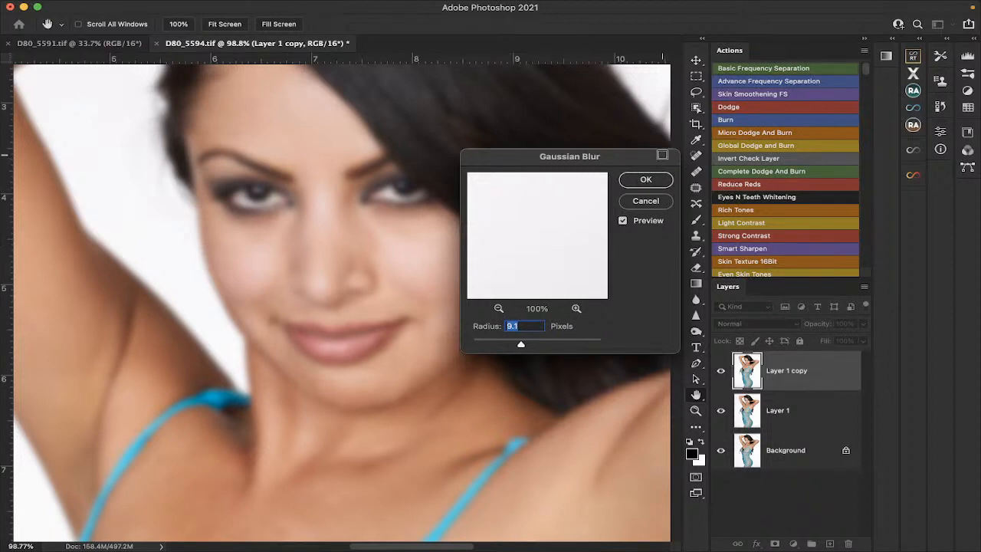
pyautogui.click(649, 180)
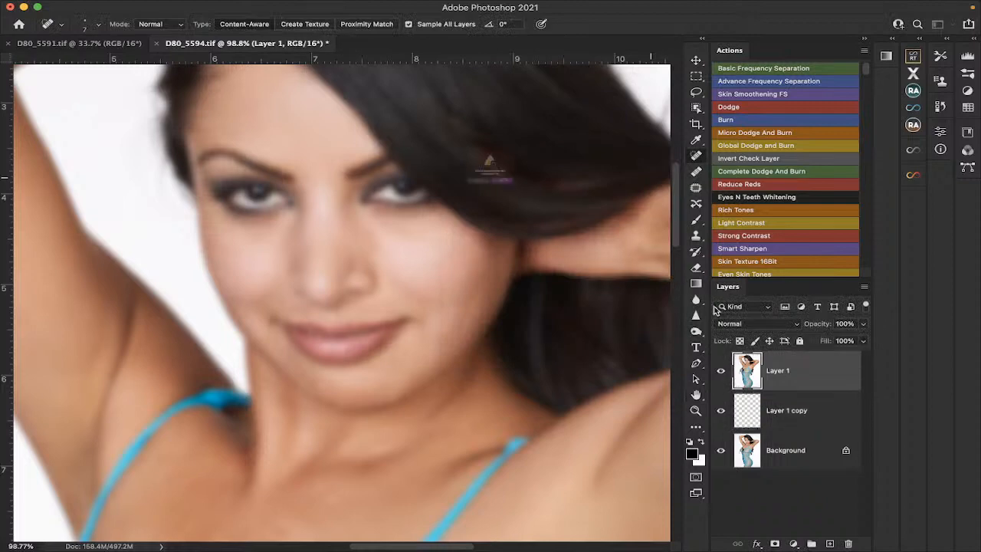
pyautogui.click(538, 212)
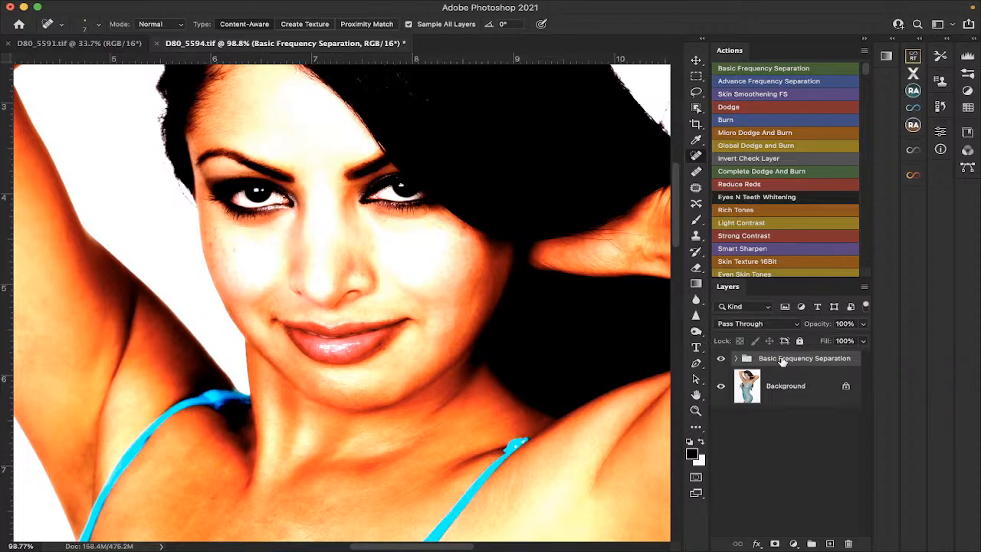
# Step: Delete the Basic Frequency Separation group with its contents and duplicate the Background layer
pyautogui.click(851, 544)
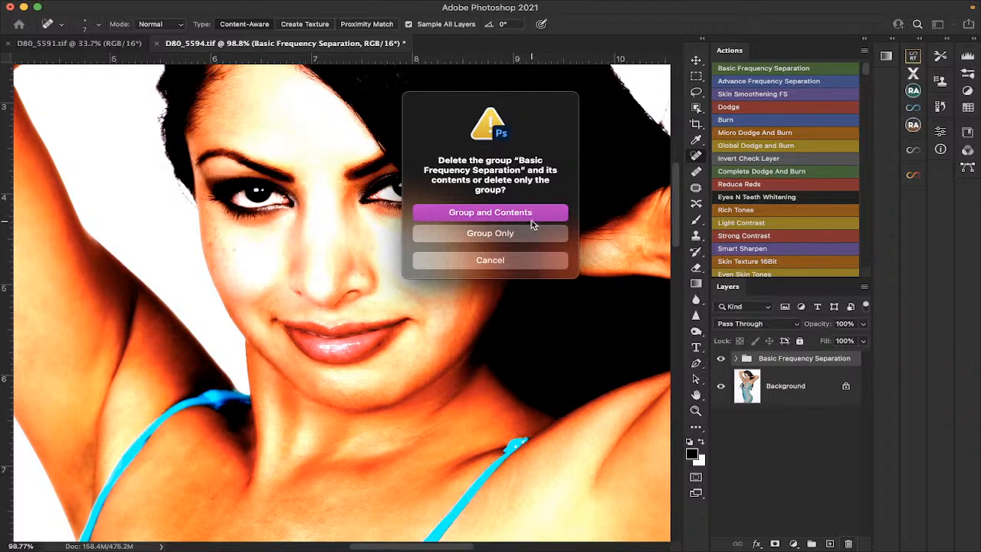
pyautogui.click(532, 217)
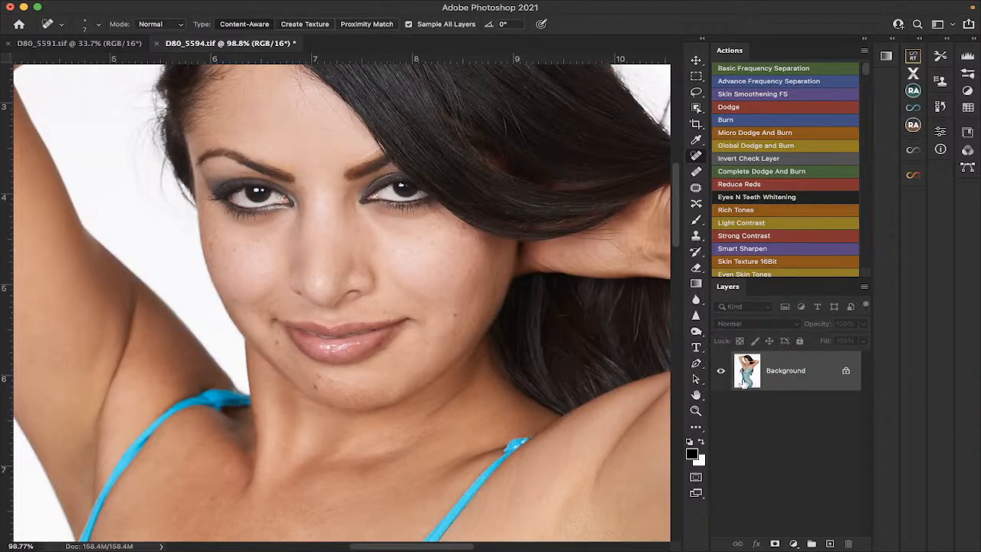
pyautogui.press('super+j')
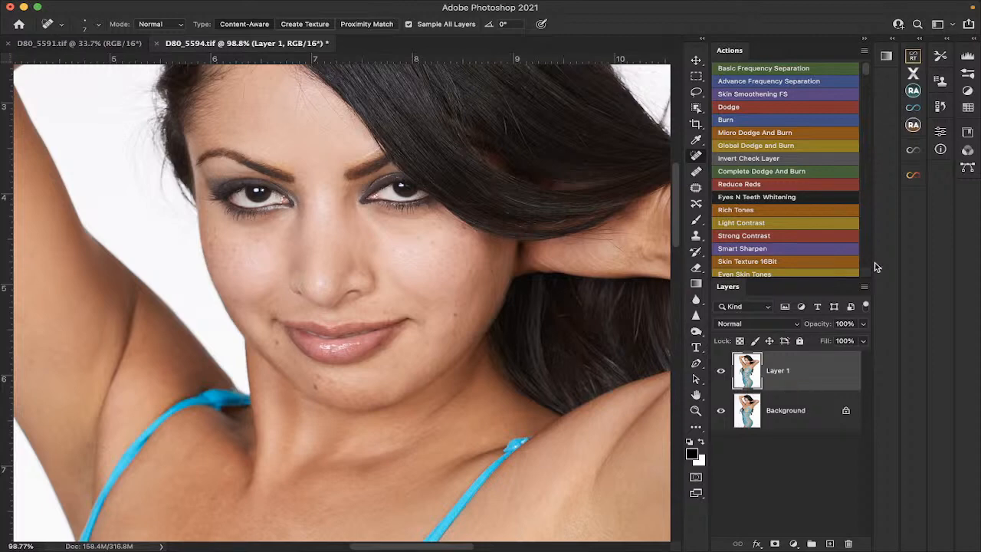
# Step: Revert the document history to the first Layer Via Copy state following the last Spot Healing Brush stroke
pyautogui.click(941, 108)
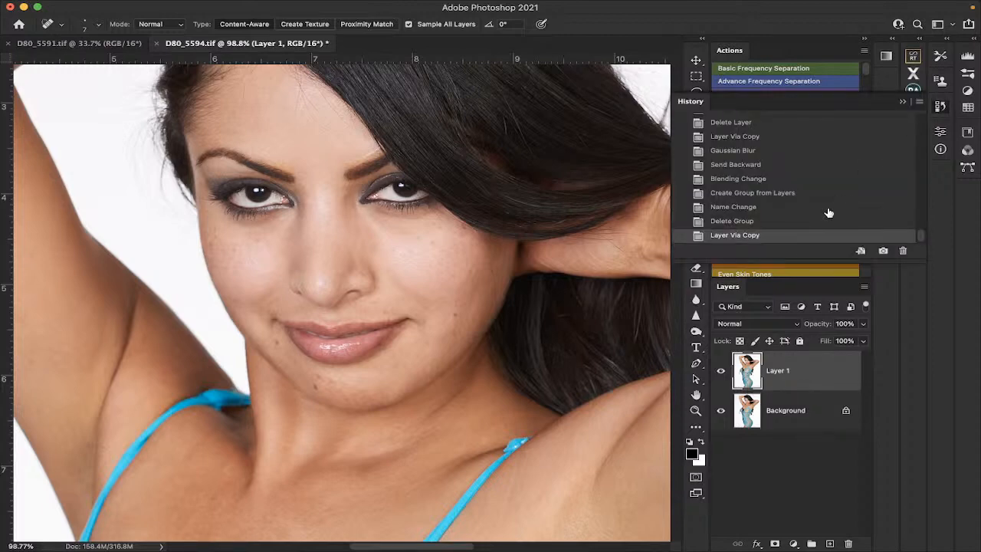
pyautogui.scroll(5, 828, 216)
pyautogui.scroll(1, 828, 215)
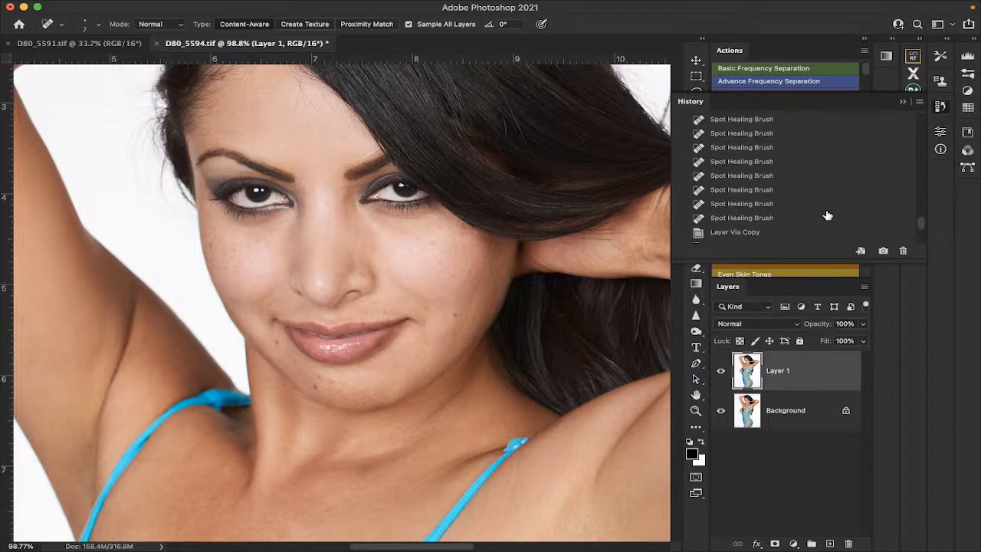
pyautogui.scroll(-3, 828, 216)
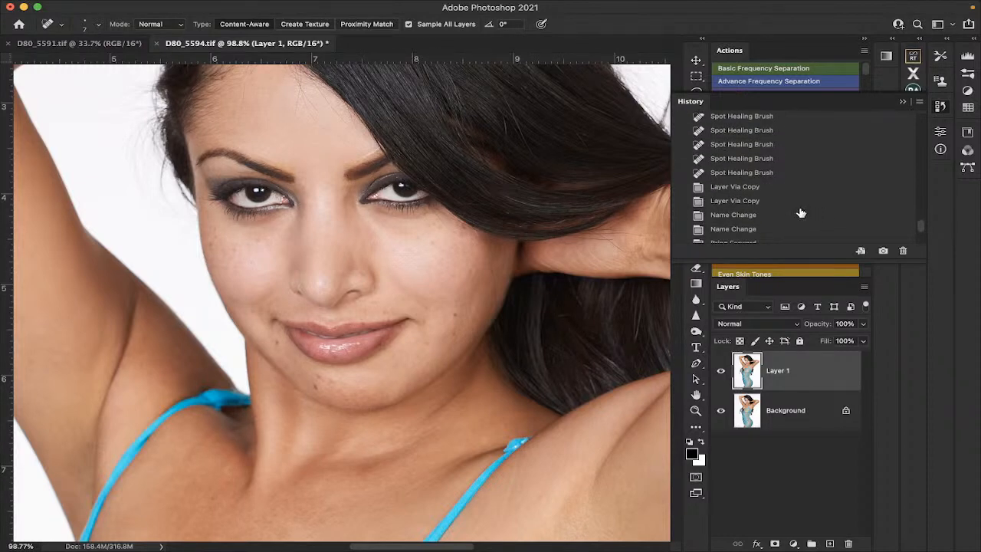
pyautogui.click(736, 188)
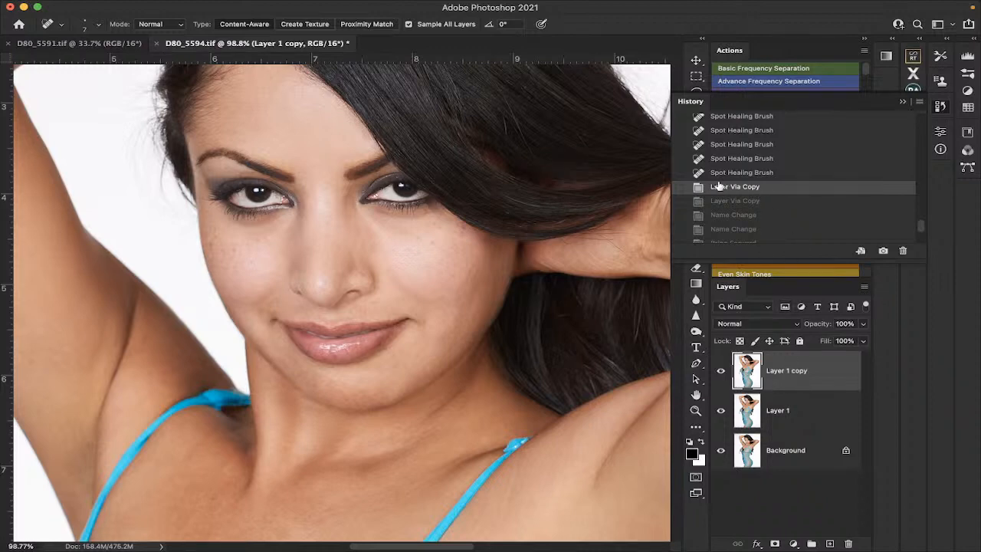
pyautogui.click(903, 102)
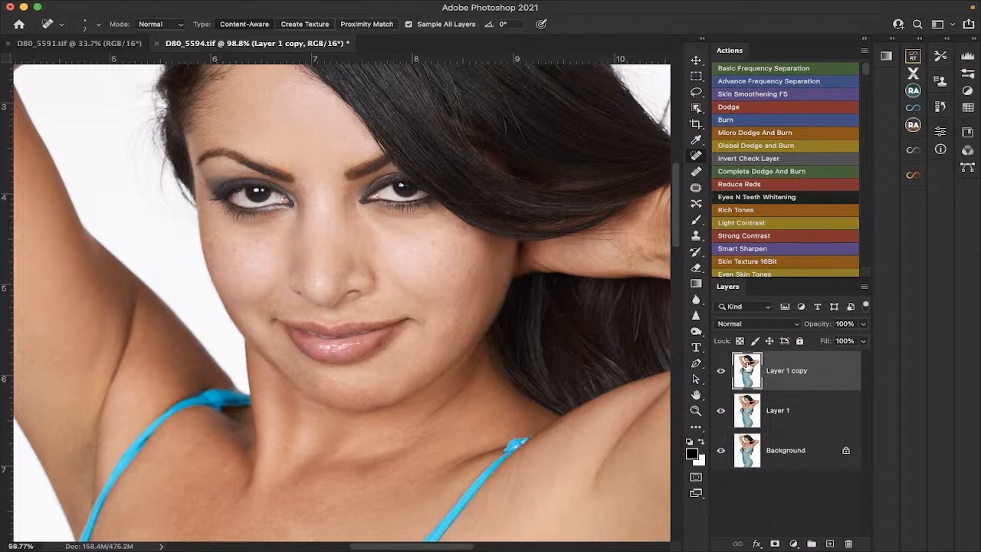
# Step: Run the Basic Frequency Separation action on the copied healed layer with a Gaussian Blur radius of 8.7 pixels
pyautogui.click(778, 69)
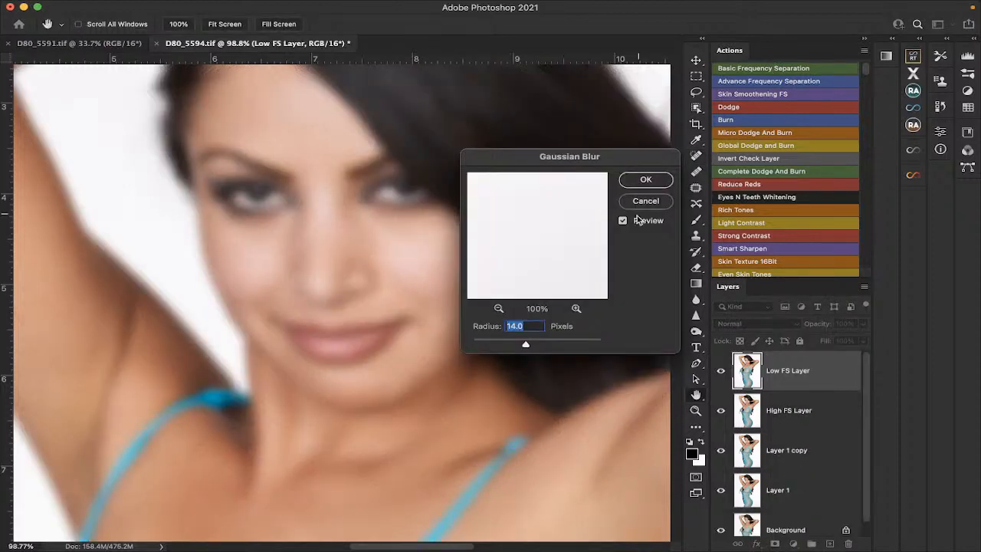
pyautogui.moveTo(526, 345); pyautogui.dragTo(520, 347)
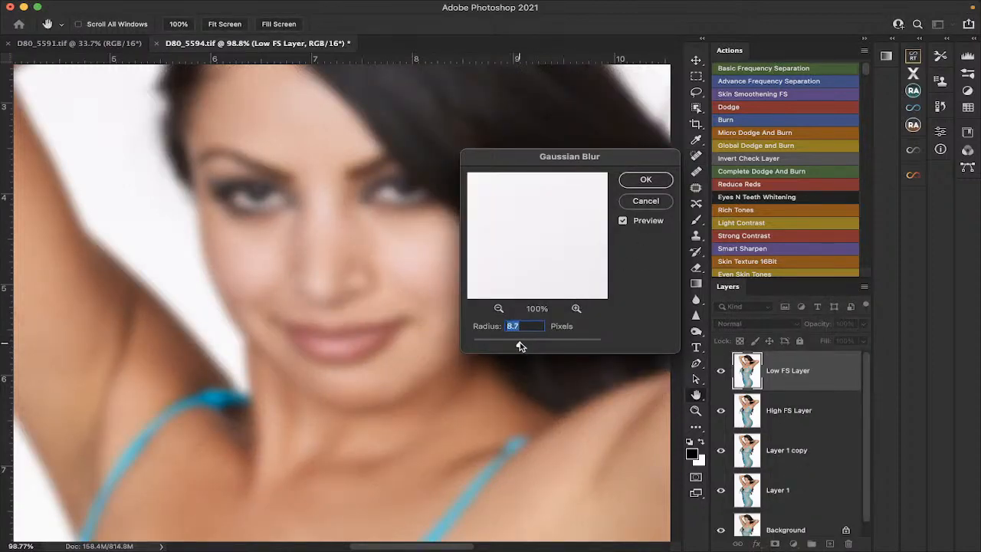
pyautogui.click(644, 180)
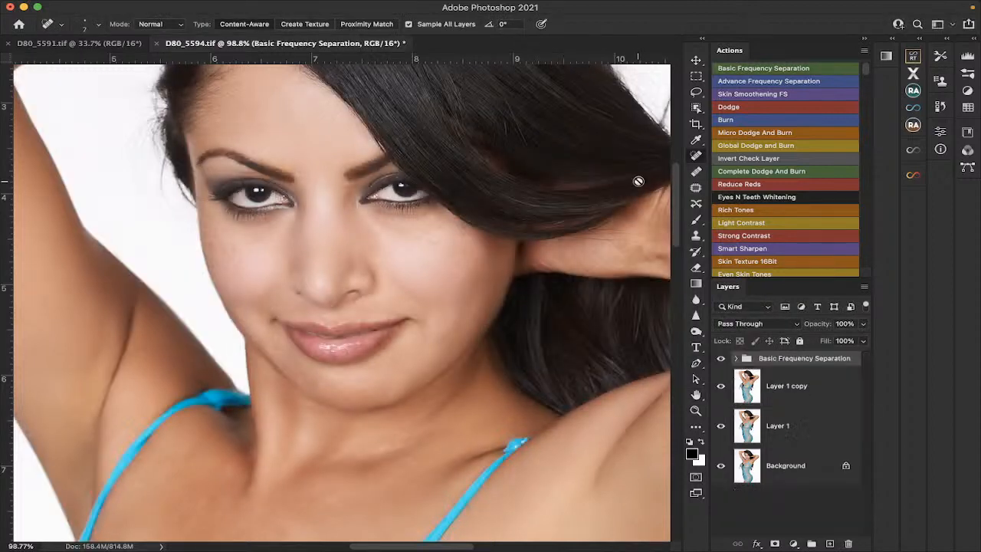
# Step: Add a Black & White adjustment above the High FS Layer inside the frequency separation group, with Reds at -74
pyautogui.click(737, 359)
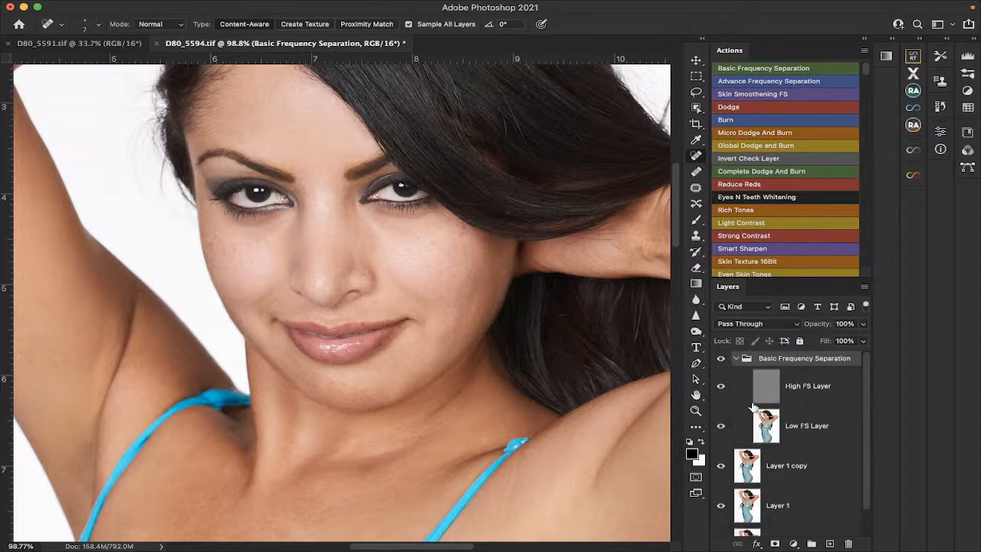
pyautogui.click(811, 391)
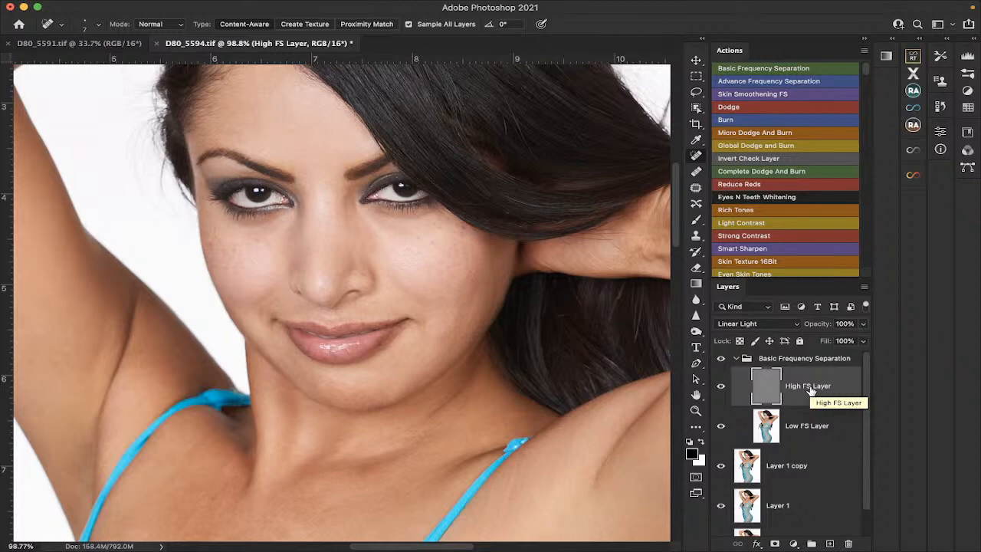
pyautogui.click(795, 544)
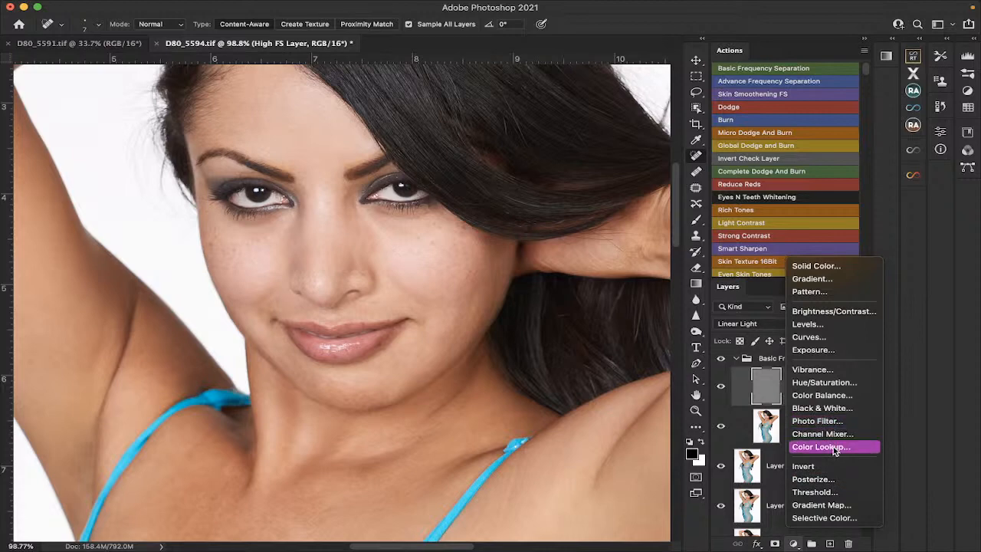
pyautogui.click(836, 411)
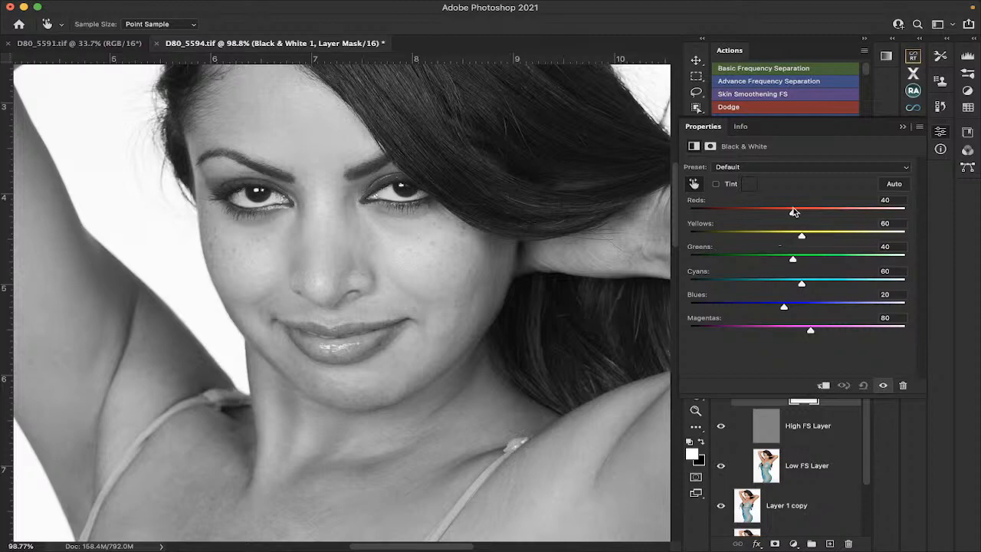
pyautogui.moveTo(793, 212); pyautogui.dragTo(743, 215)
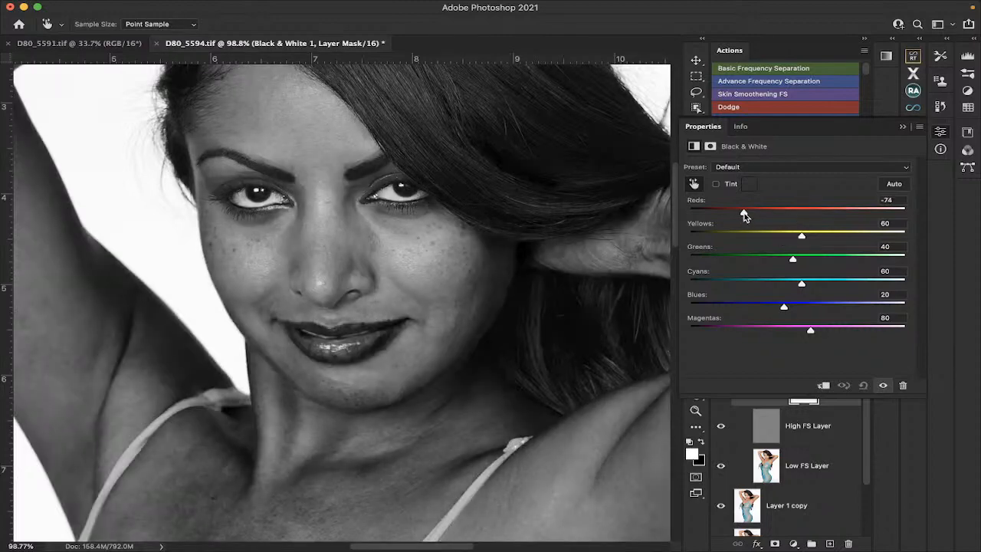
pyautogui.click(903, 127)
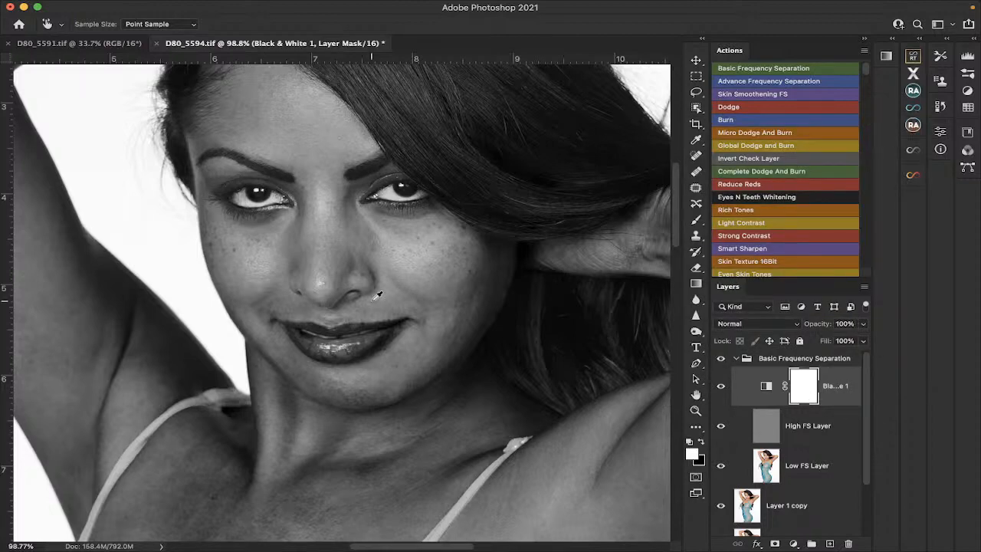
# Step: Hide the High FS Layer and inspect the low-frequency tones on the face, arms and chest
pyautogui.scroll(-5, 377, 296)
pyautogui.scroll(-6, 377, 296)
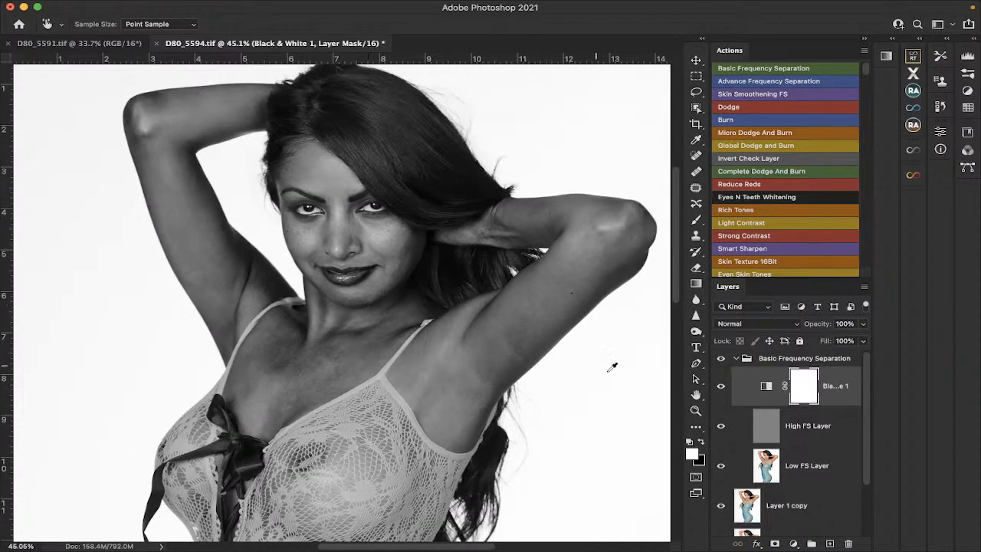
pyautogui.click(722, 429)
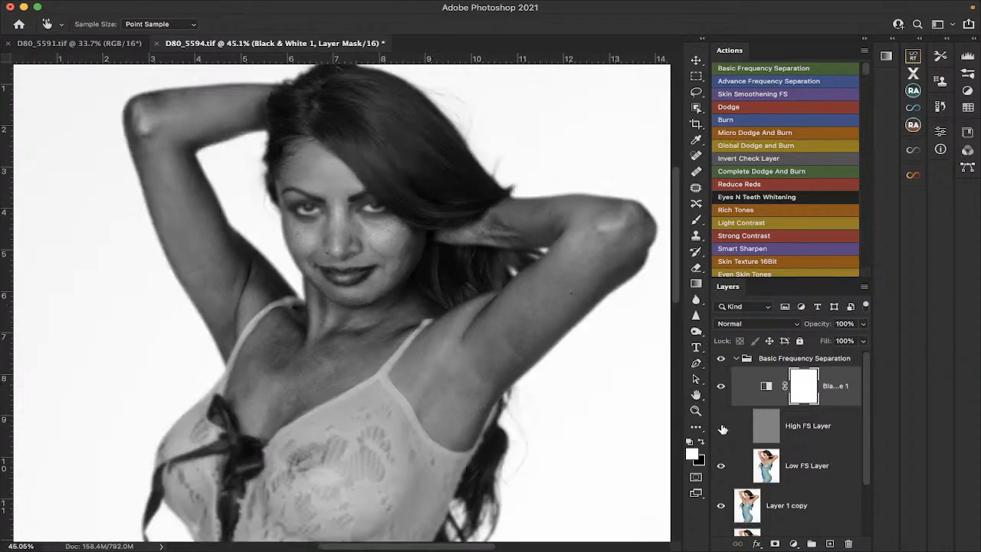
pyautogui.scroll(2, 518, 316)
pyautogui.hscroll(-3, 519, 317)
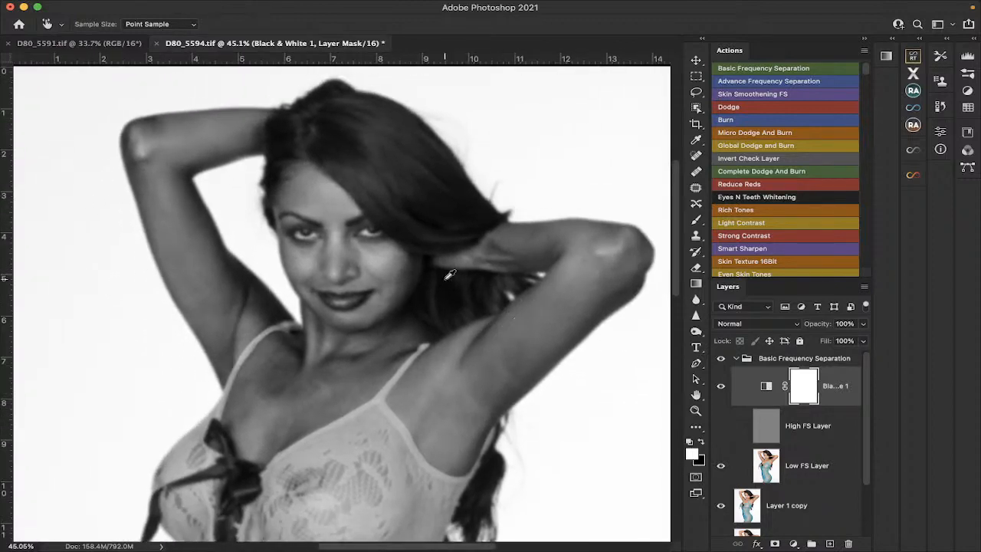
# Step: Move the Black & White adjustment layer out of the Basic Frequency Separation group to the top of the layer stack
pyautogui.scroll(1, 454, 266)
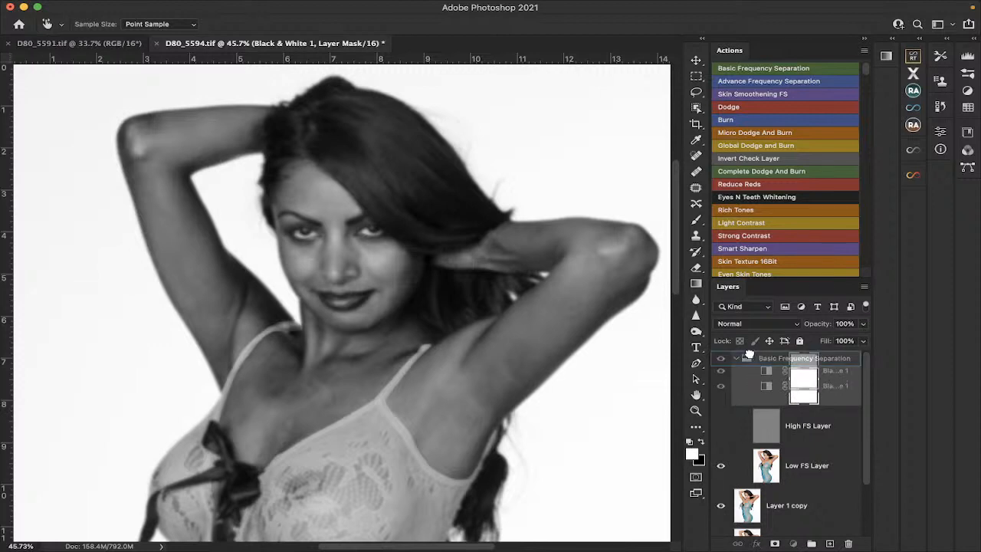
pyautogui.press('j')
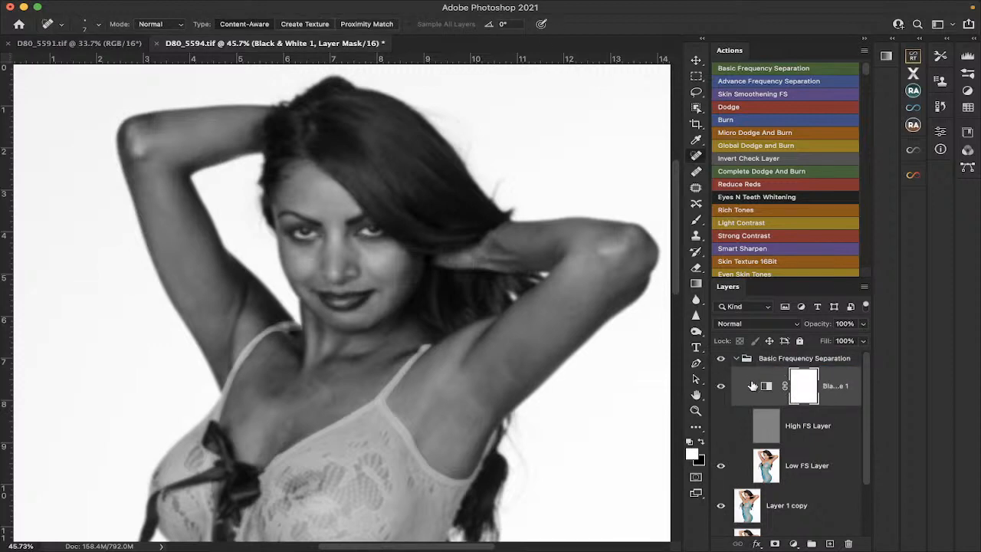
pyautogui.moveTo(752, 384); pyautogui.dragTo(747, 350)
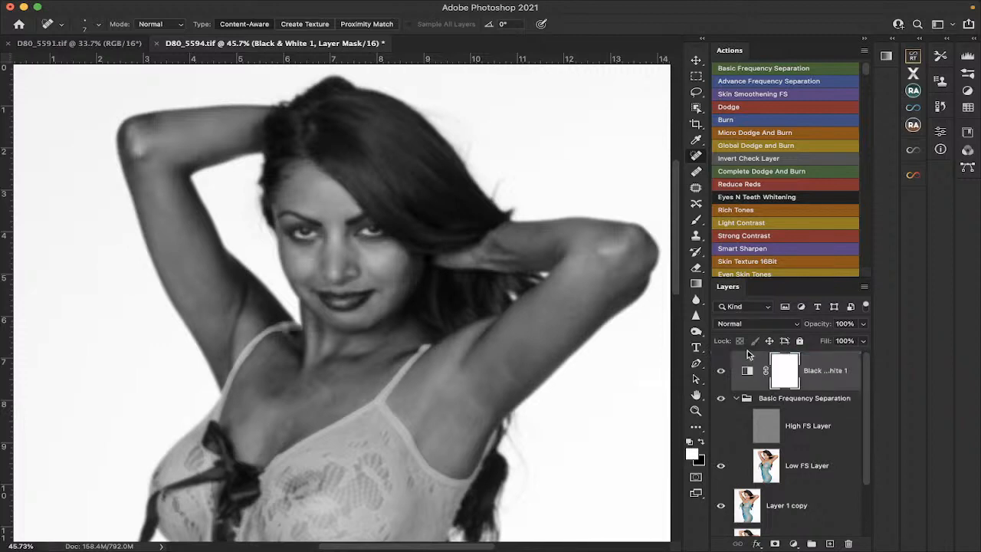
# Step: Blend the uneven skin tones on the Low FS Layer using the Mixer Brush at Wet 8%, Load 75%, Mix 90% and Flow 96%
pyautogui.click(722, 375)
pyautogui.click(723, 372)
pyautogui.scroll(-1, 776, 421)
pyautogui.scroll(-1, 776, 421)
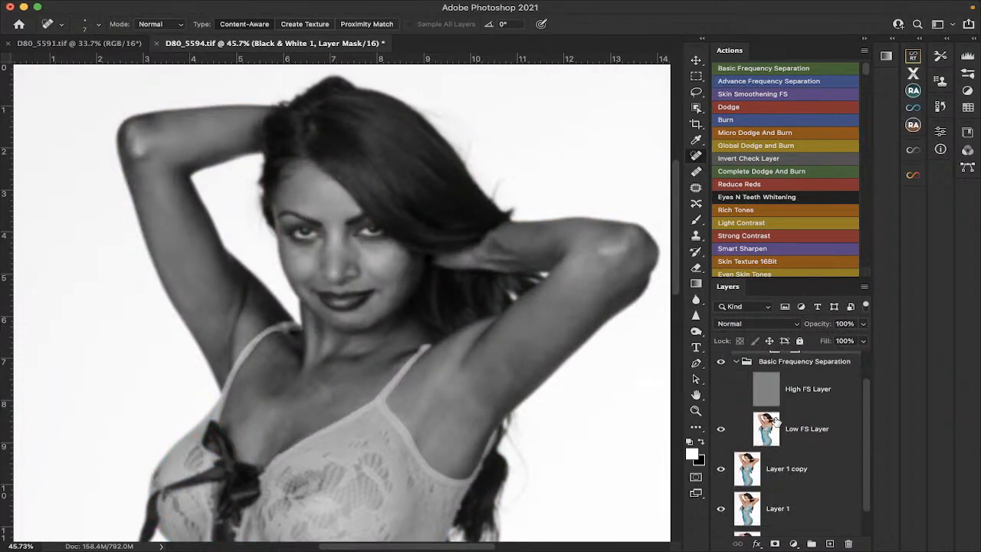
pyautogui.click(809, 429)
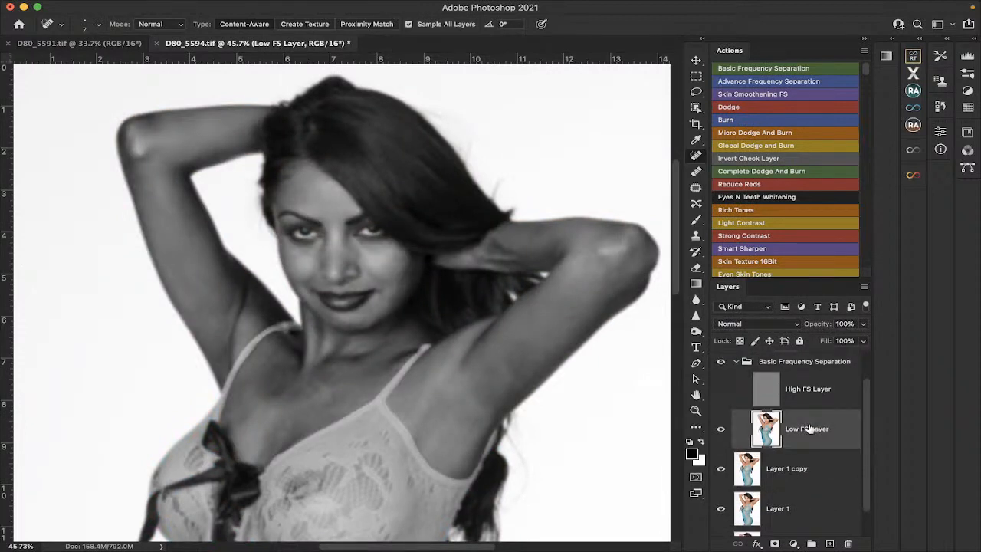
pyautogui.click(697, 222)
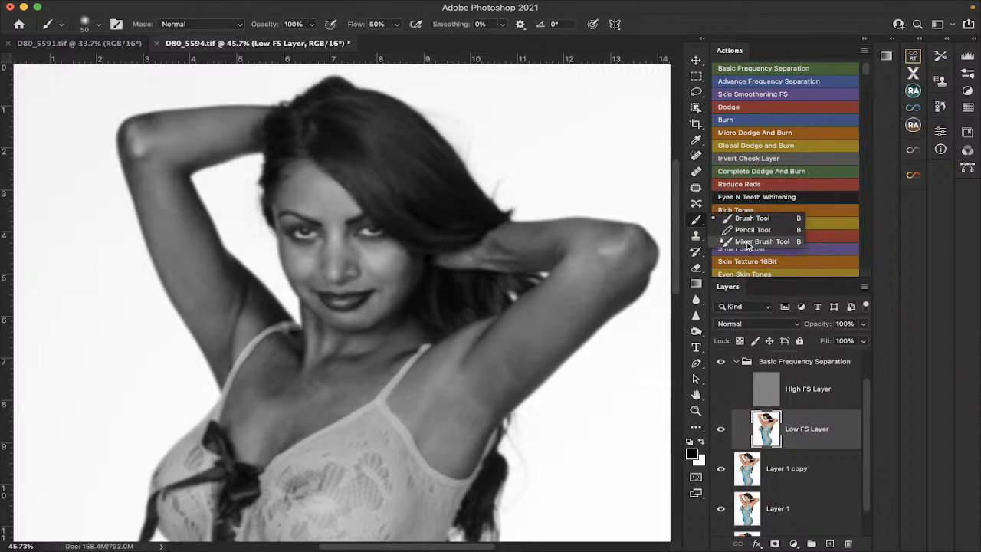
pyautogui.click(748, 242)
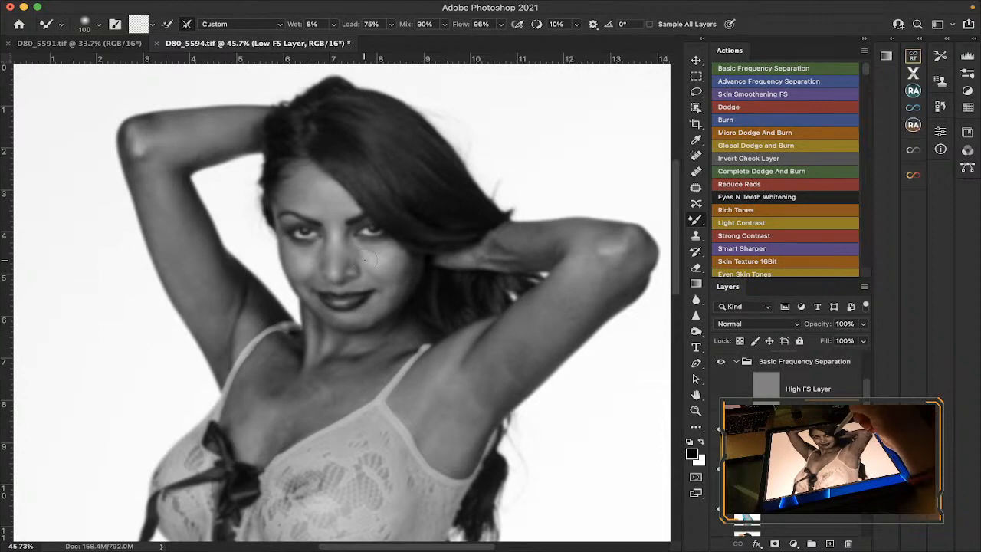
pyautogui.rightClick(365, 259)
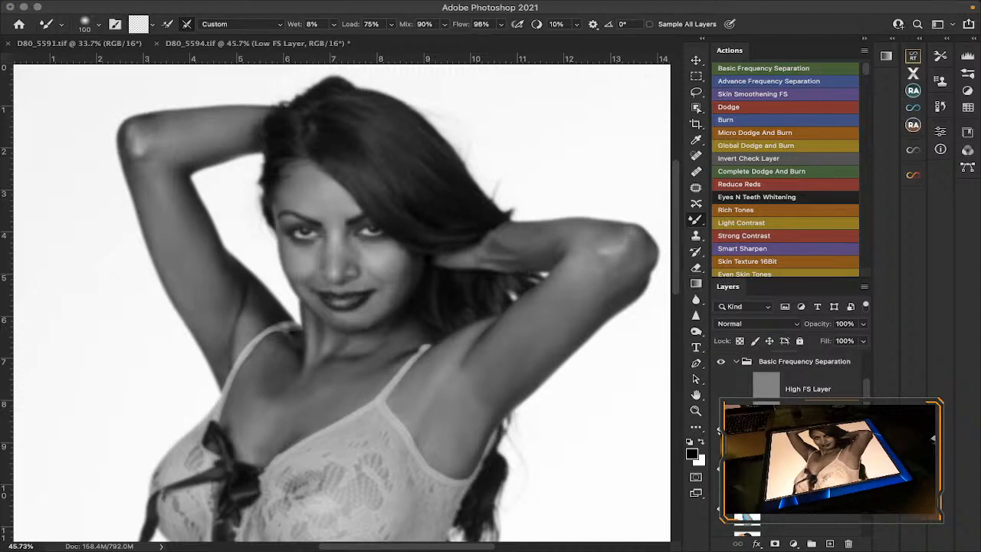
# Step: Show the High FS Layer again and hide the Black & White adjustment layer
pyautogui.click(719, 389)
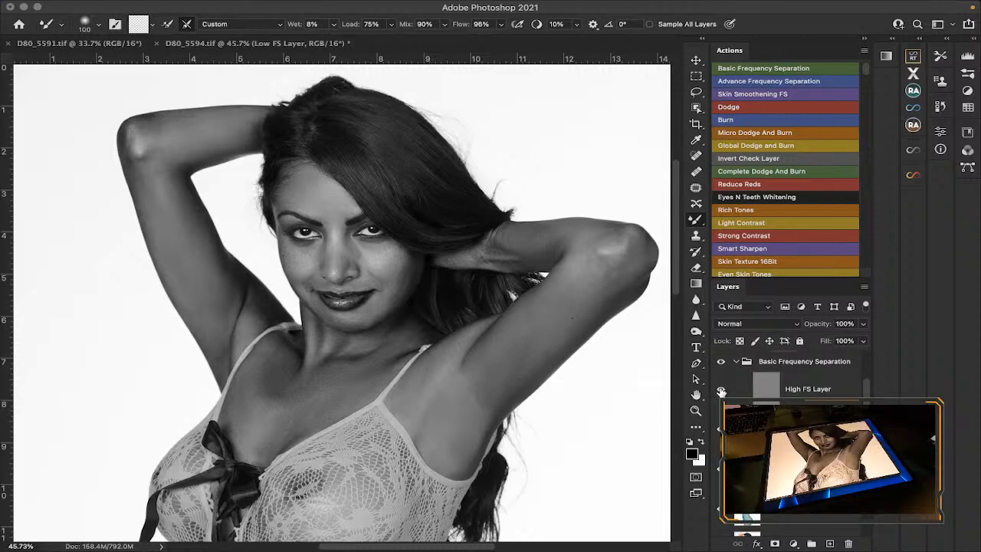
pyautogui.scroll(2, 724, 387)
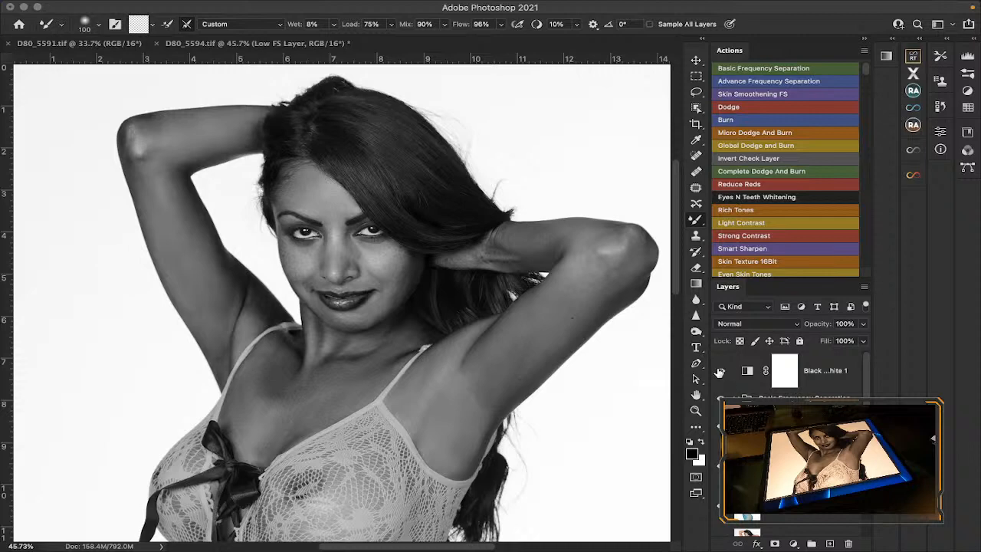
pyautogui.click(719, 371)
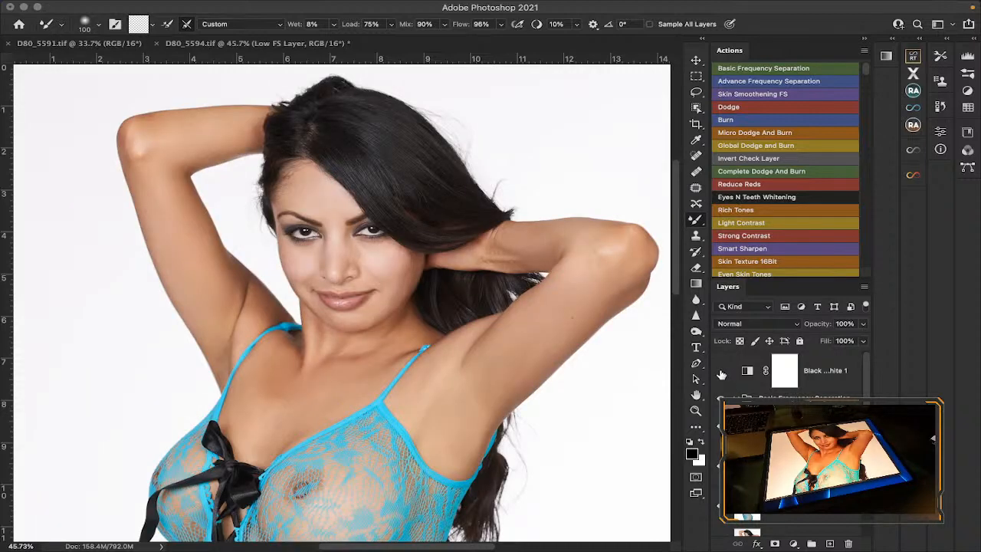
# Step: Compare the retouched skin with the original Background layer, then examine the face, arms and torso
pyautogui.scroll(-2, 721, 373)
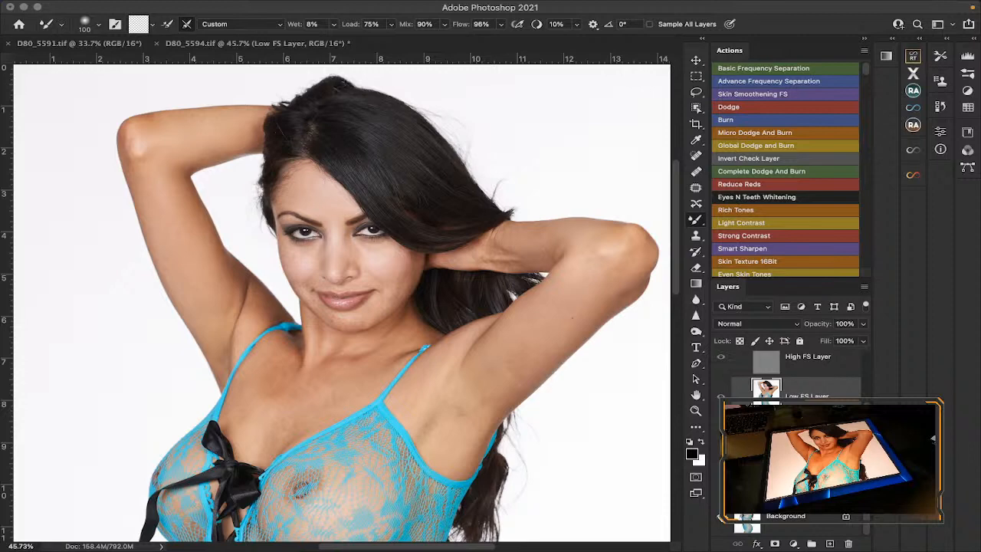
pyautogui.keyDown('alt'); pyautogui.click(720, 517); pyautogui.keyUp('alt')
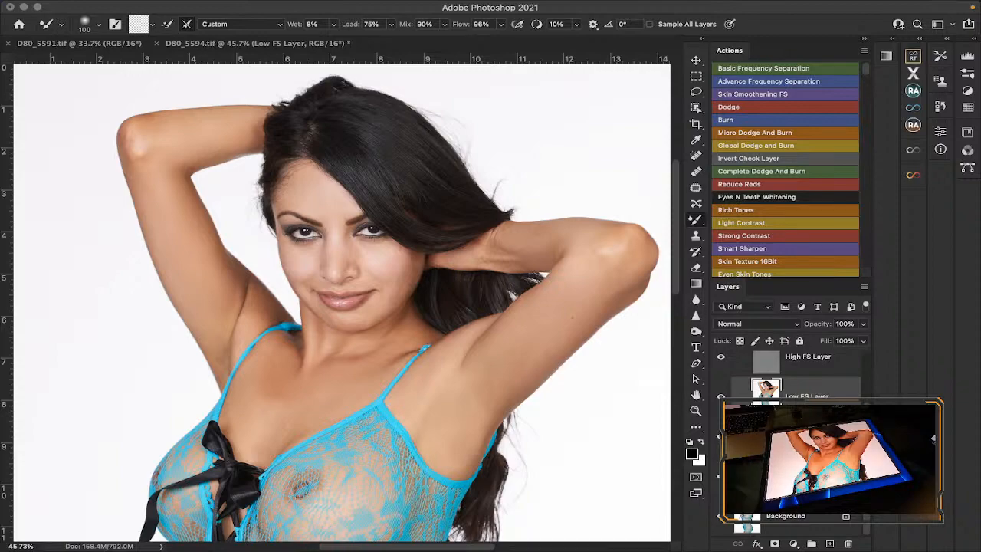
pyautogui.scroll(-10, 469, 354)
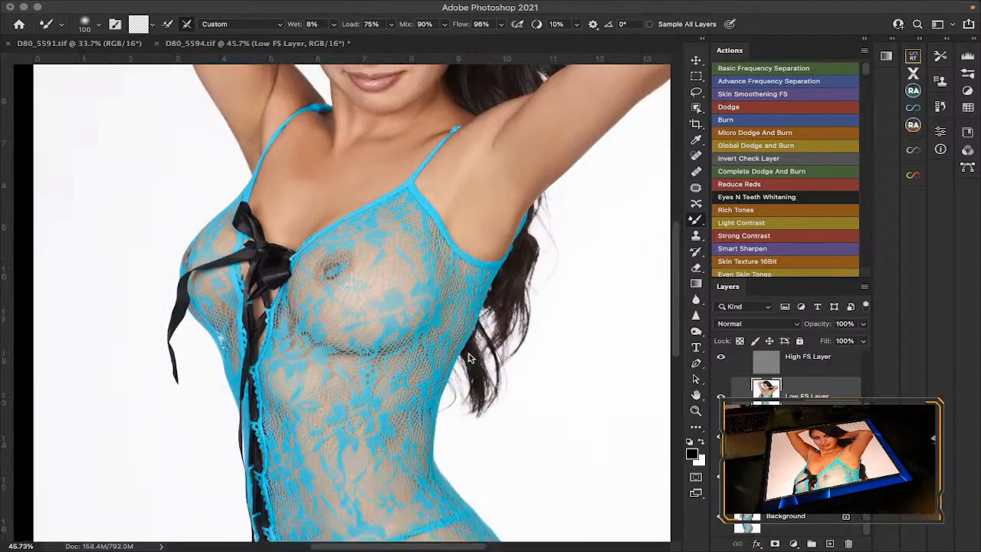
pyautogui.scroll(5, 467, 355)
pyautogui.scroll(10, 469, 357)
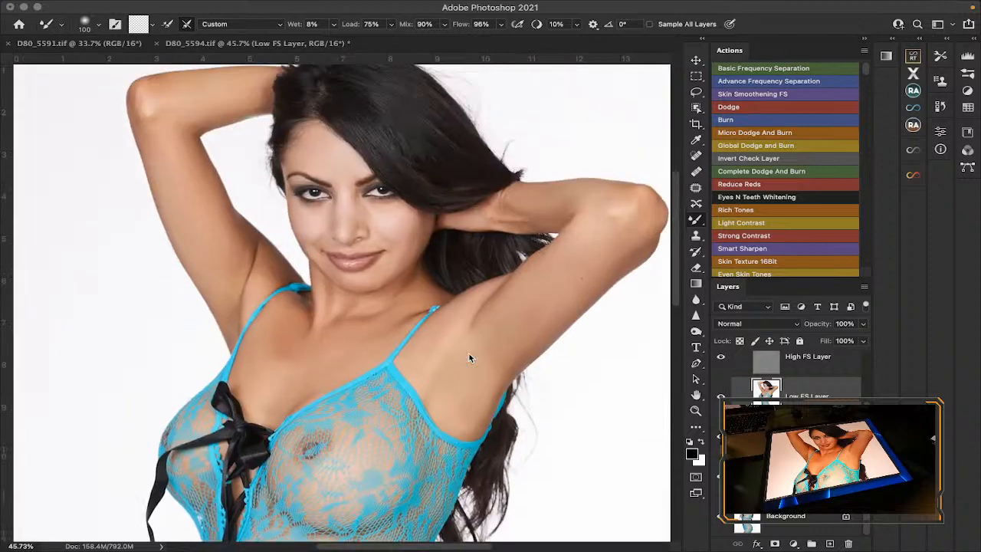
pyautogui.hscroll(3, 469, 357)
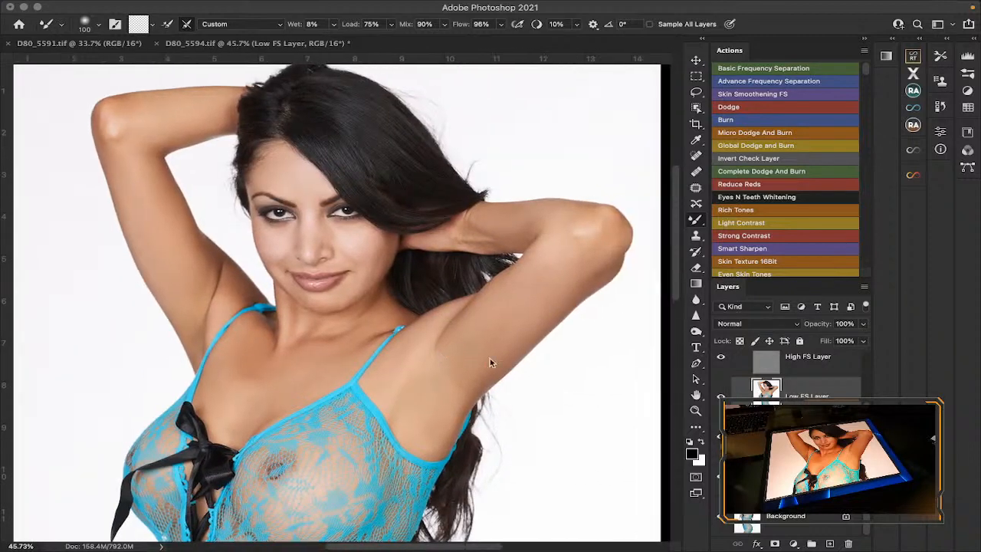
# Step: Delete the Black & White 1 adjustment layer together with its mask
pyautogui.scroll(5, 793, 437)
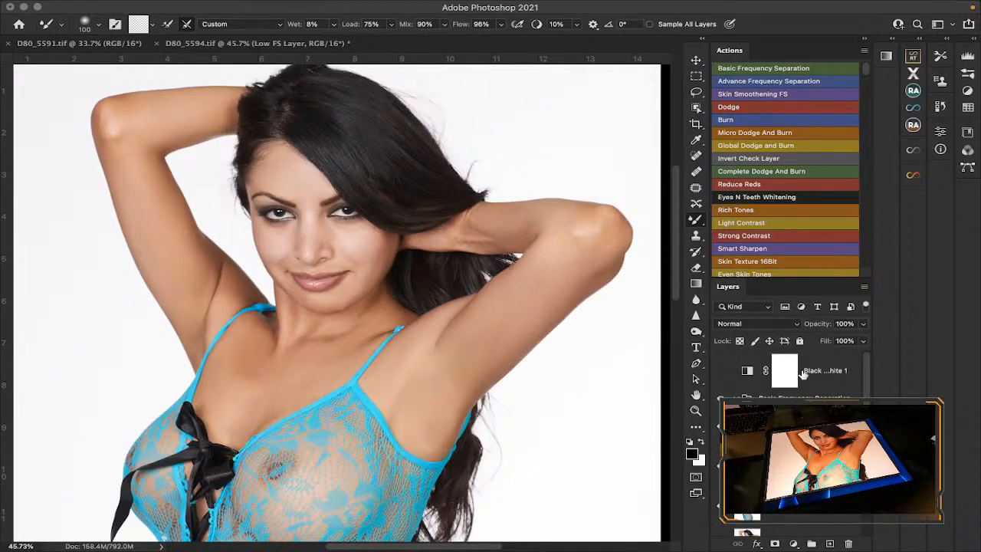
pyautogui.click(834, 367)
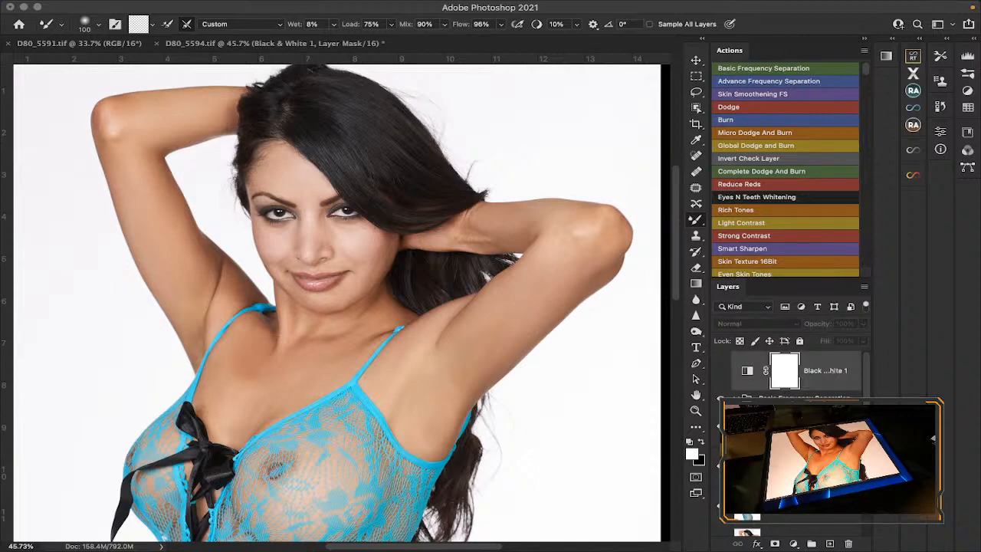
pyautogui.click(848, 543)
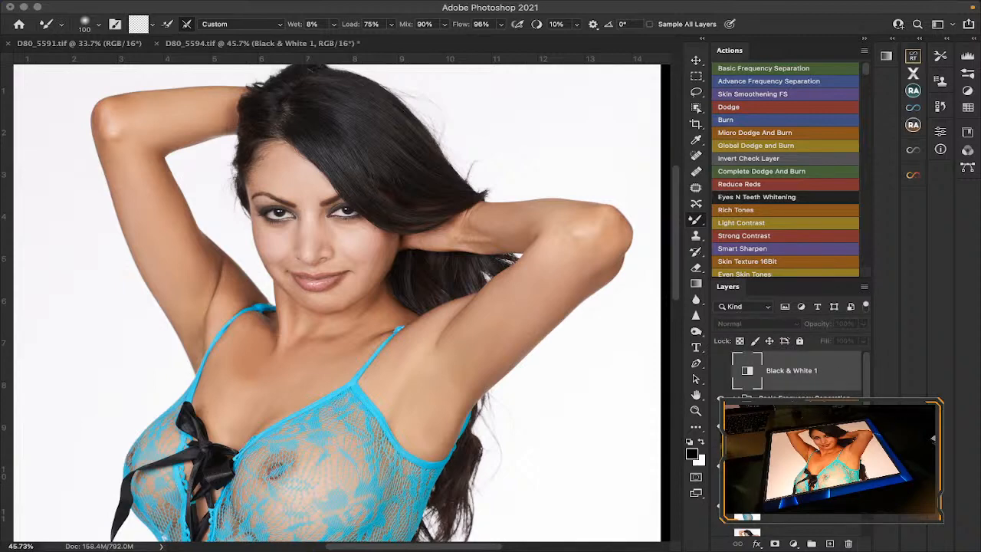
pyautogui.click(848, 543)
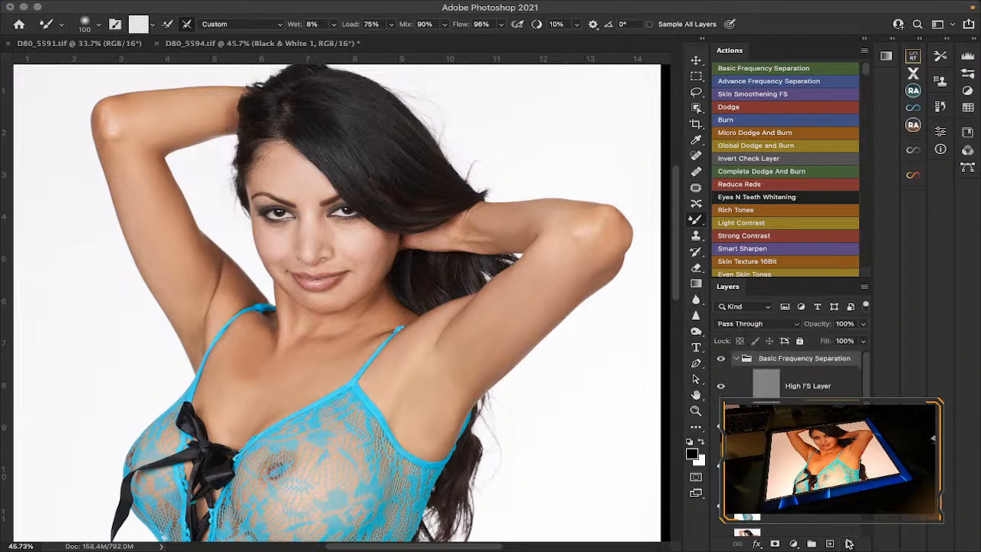
# Step: Create a new layer above the Basic Frequency Separation group and stamp all visible layers into it
pyautogui.scroll(-3, 798, 445)
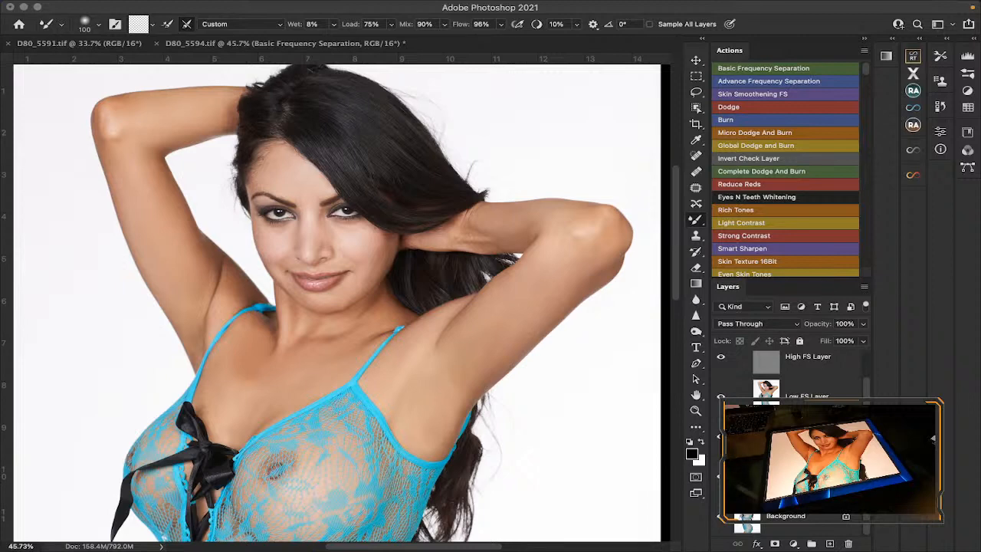
pyautogui.press('alt+shift+super+n')
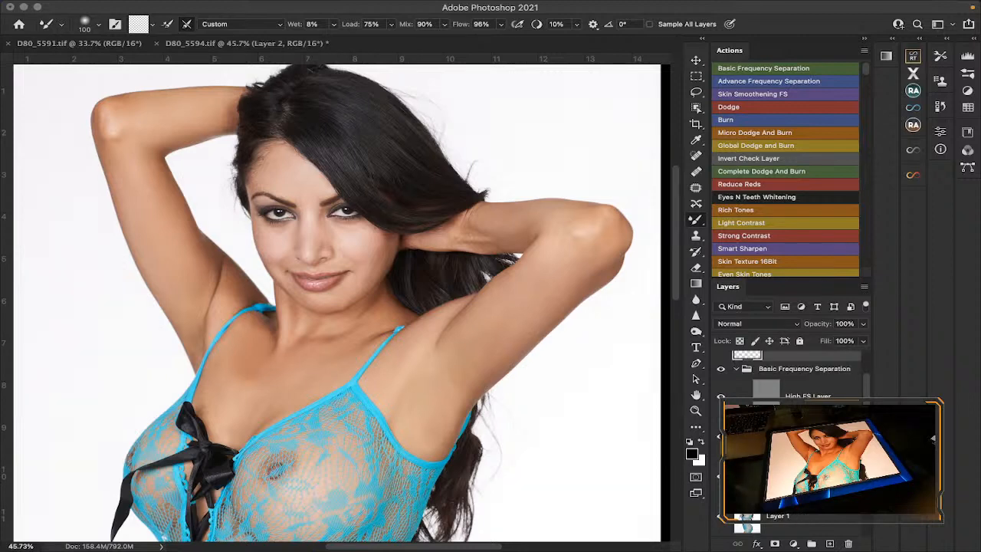
pyautogui.press('alt+shift+super+e')
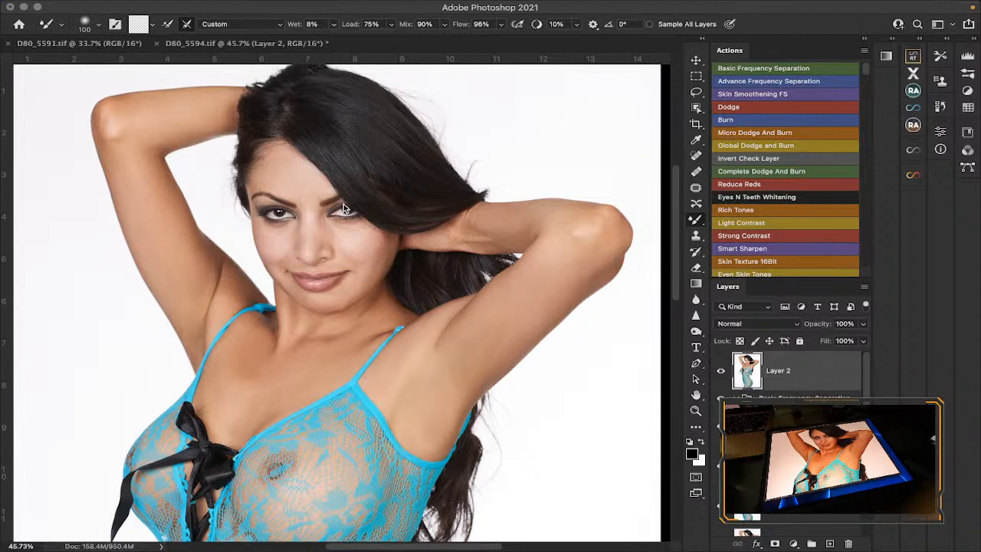
# Step: Examine the merged image from the hips and lace dress up to the face, hair and raised arms
pyautogui.scroll(-10, 344, 207)
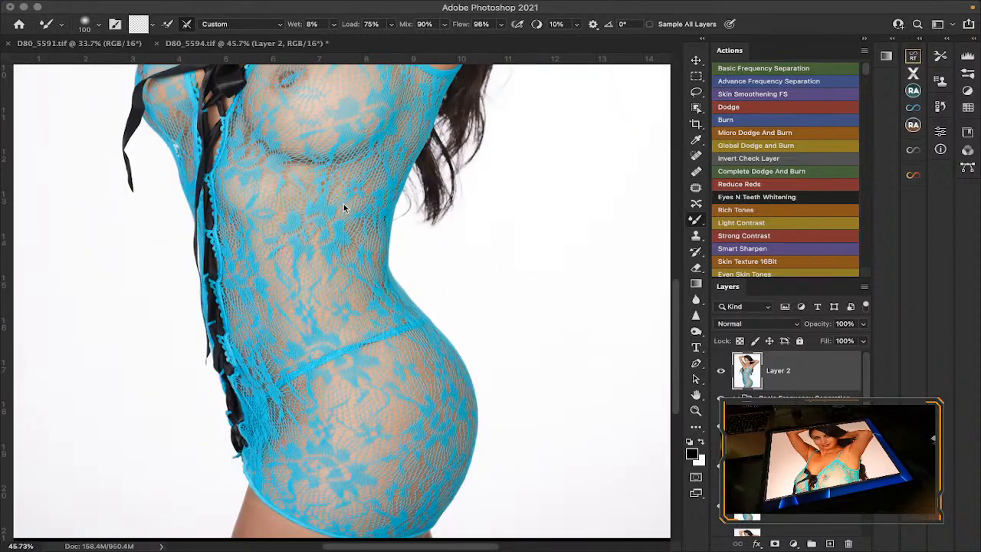
pyautogui.scroll(2, 344, 207)
pyautogui.scroll(-3, 344, 207)
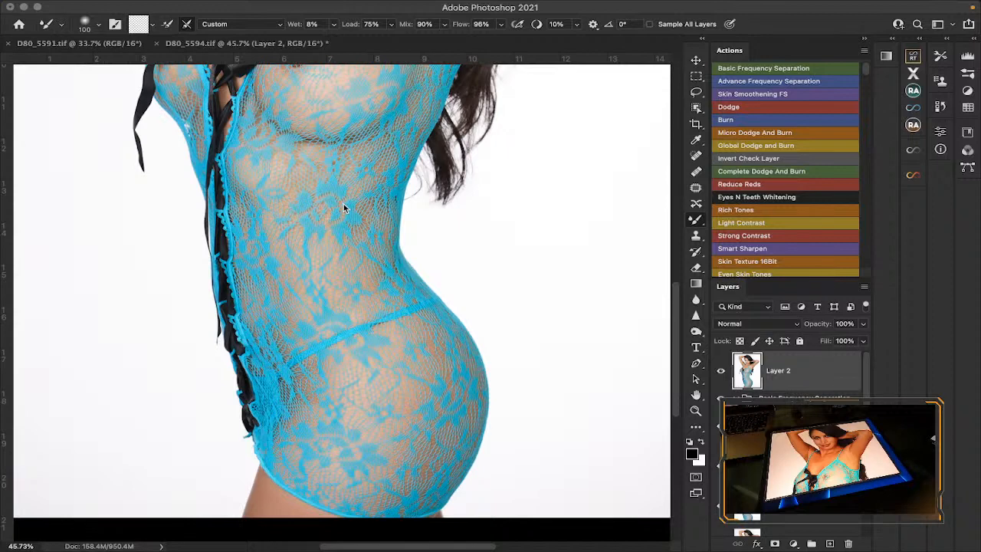
pyautogui.scroll(1, 343, 207)
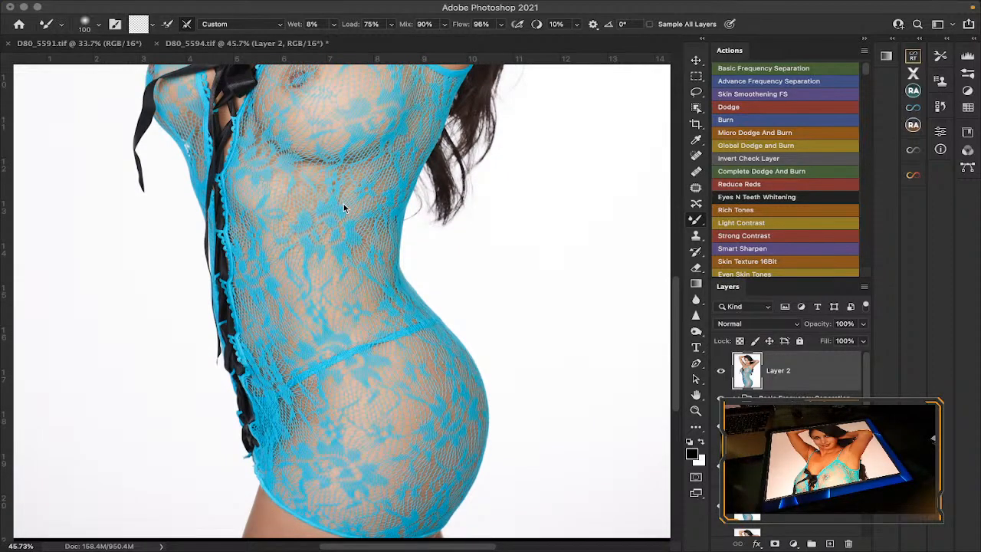
pyautogui.scroll(2, 343, 207)
pyautogui.hscroll(-3, 343, 207)
pyautogui.scroll(-2, 344, 207)
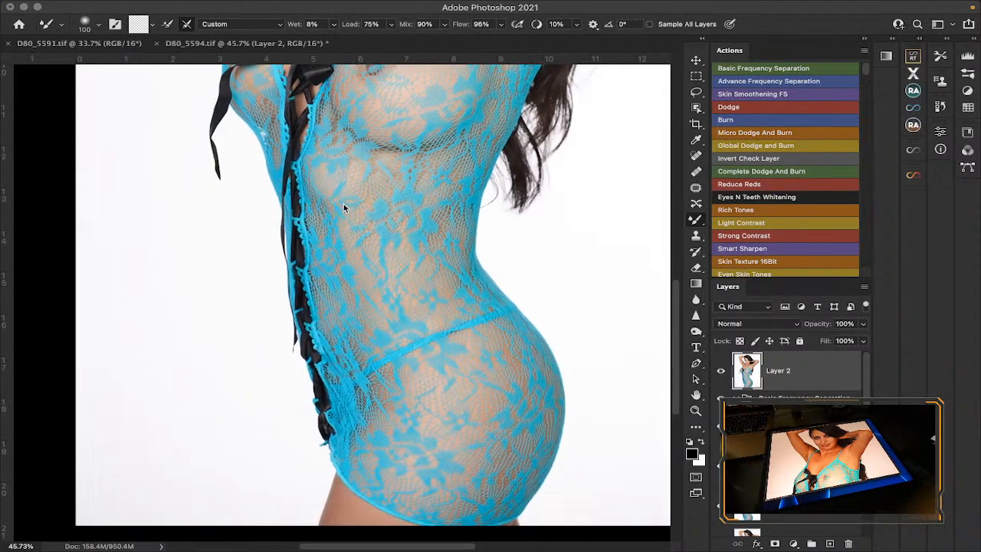
pyautogui.scroll(-2, 343, 207)
pyautogui.hscroll(2, 343, 207)
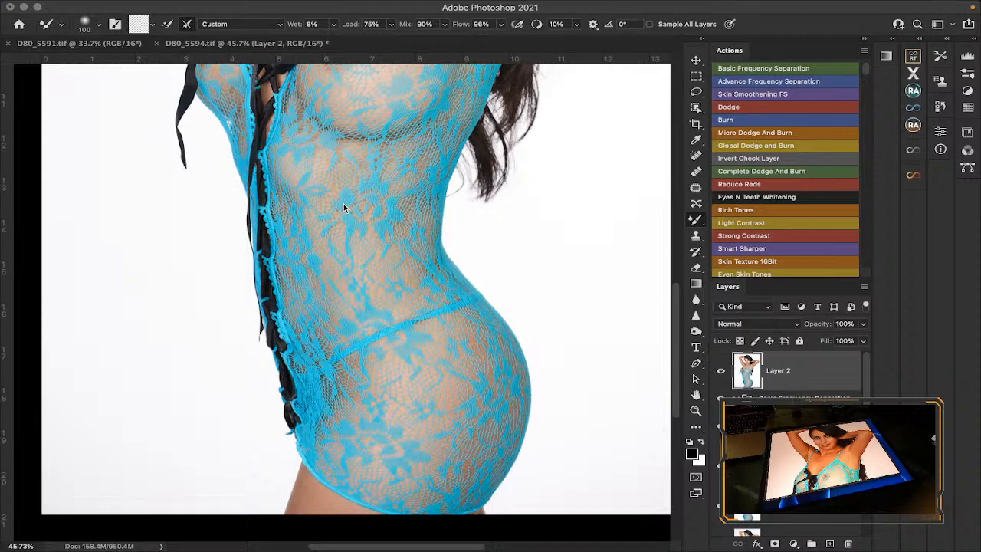
pyautogui.scroll(10, 344, 207)
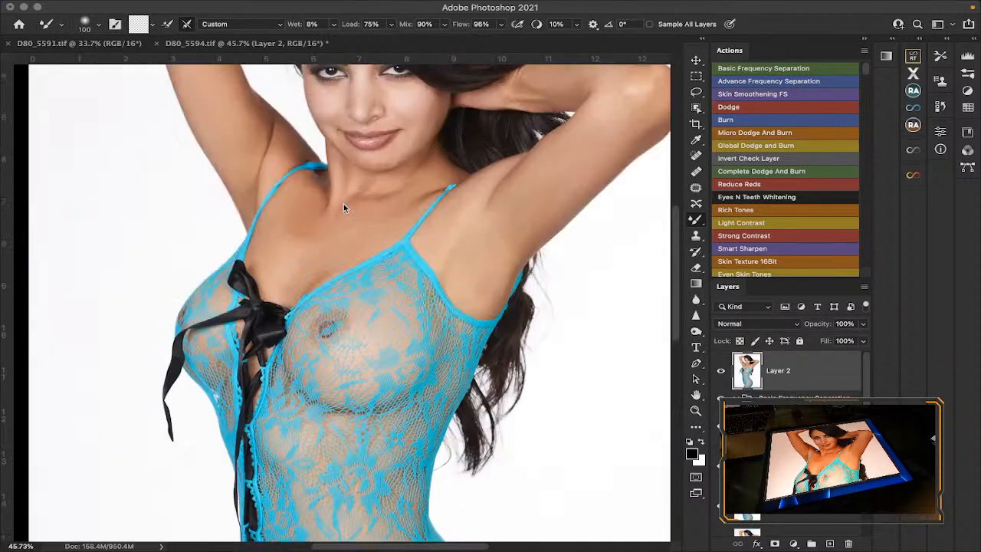
pyautogui.hscroll(3, 343, 207)
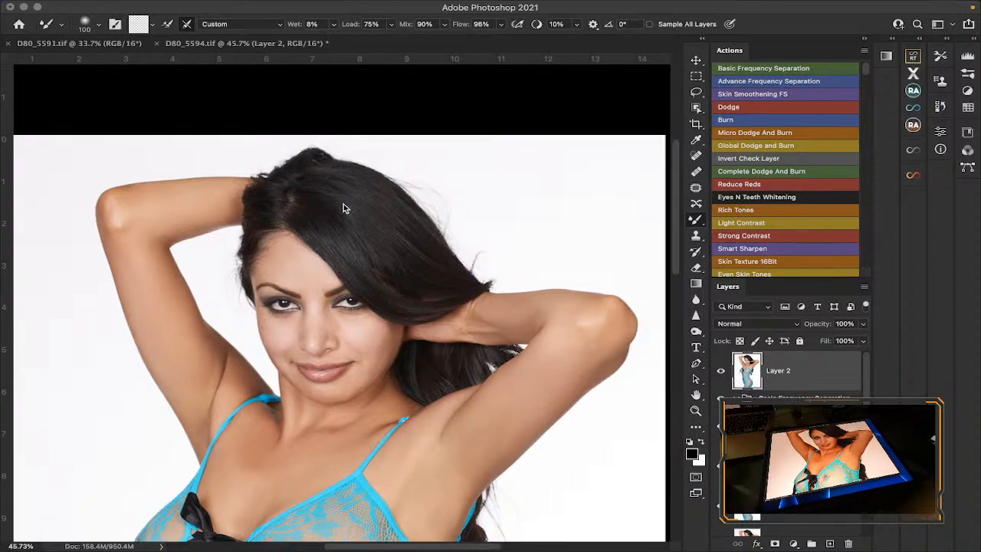
pyautogui.scroll(2, 343, 207)
pyautogui.scroll(-6, 343, 207)
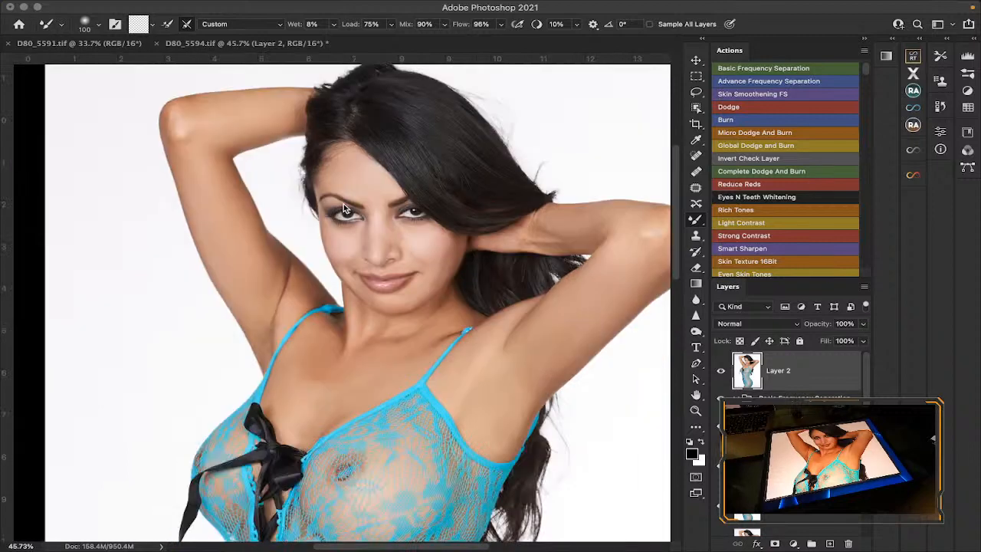
pyautogui.hscroll(-3, 344, 207)
pyautogui.scroll(-3, 344, 207)
pyautogui.hscroll(-1, 343, 207)
pyautogui.hscroll(-2, 343, 207)
pyautogui.scroll(1, 343, 207)
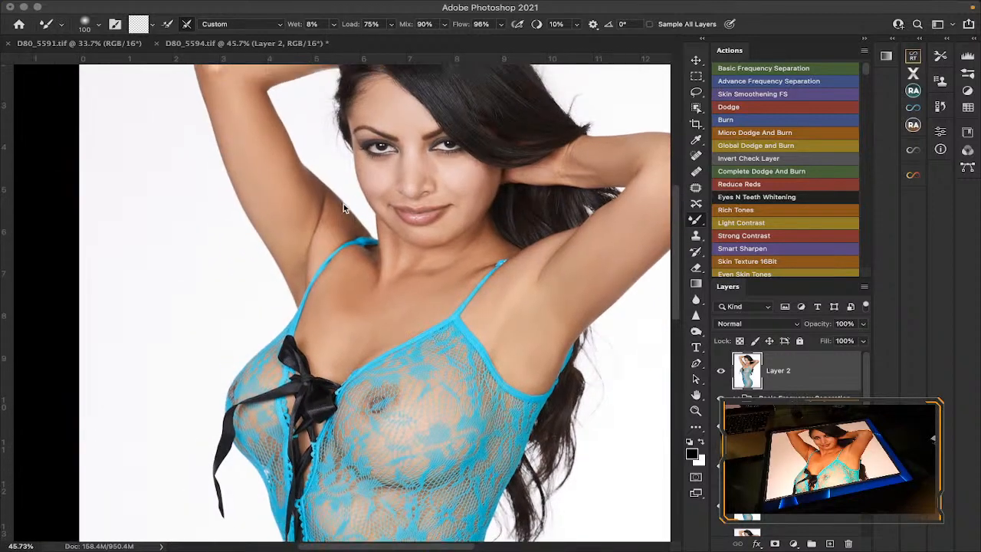
pyautogui.hscroll(10, 344, 207)
pyautogui.hscroll(7, 343, 207)
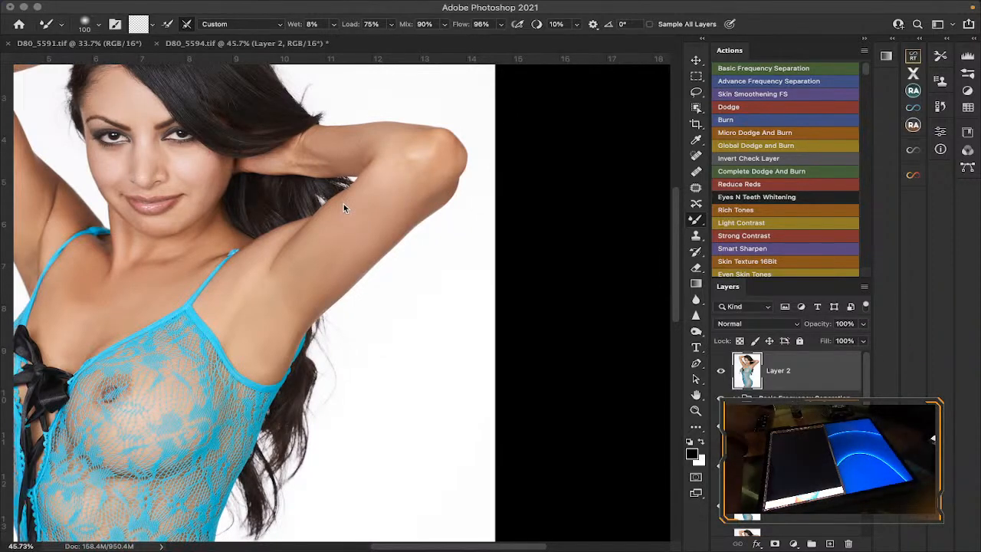
# Step: Inspect the hair ends, the waist outline and the white background beside them at closer and wider magnifications
pyautogui.click(695, 412)
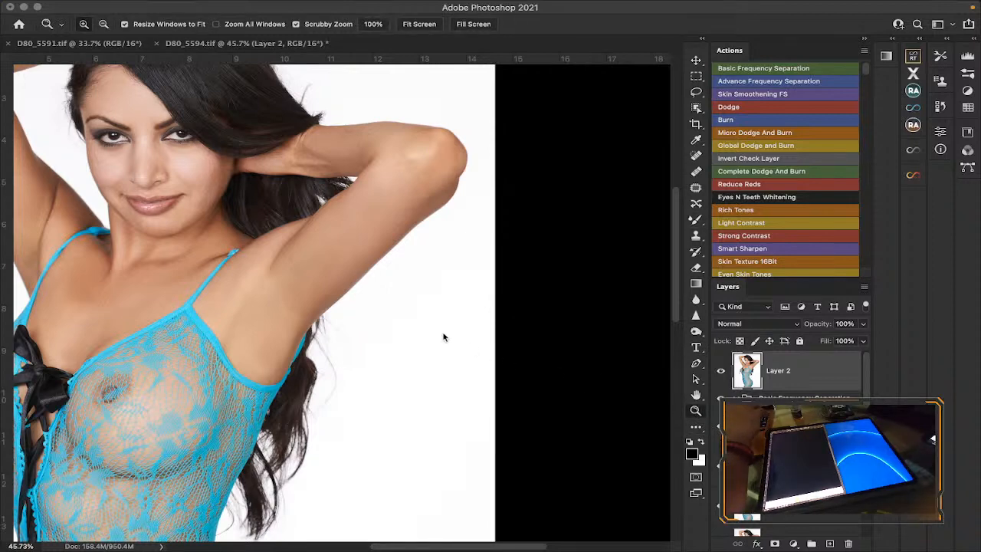
pyautogui.click(260, 254)
pyautogui.click(260, 253)
pyautogui.hscroll(-5, 261, 254)
pyautogui.scroll(-4, 260, 254)
pyautogui.hscroll(3, 260, 253)
pyautogui.hscroll(3, 261, 253)
pyautogui.scroll(3, 261, 254)
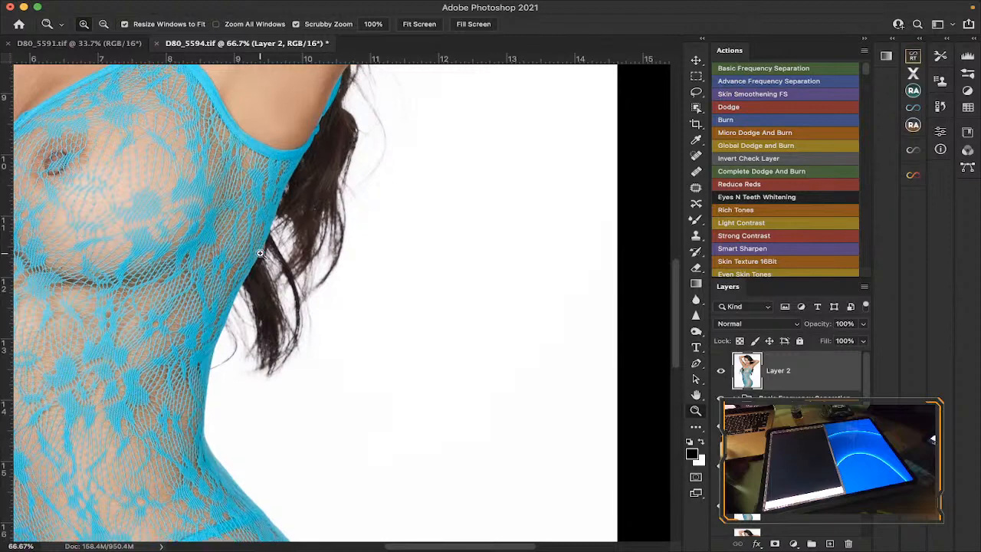
pyautogui.hscroll(2, 260, 253)
pyautogui.hscroll(1, 261, 254)
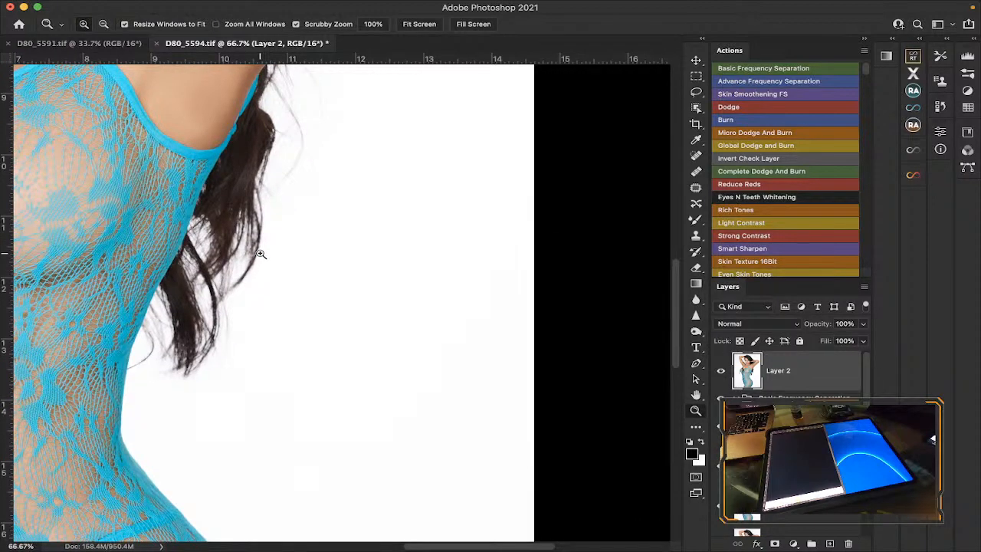
pyautogui.moveTo(260, 254); pyautogui.dragTo(197, 276)
pyautogui.hscroll(6, 197, 276)
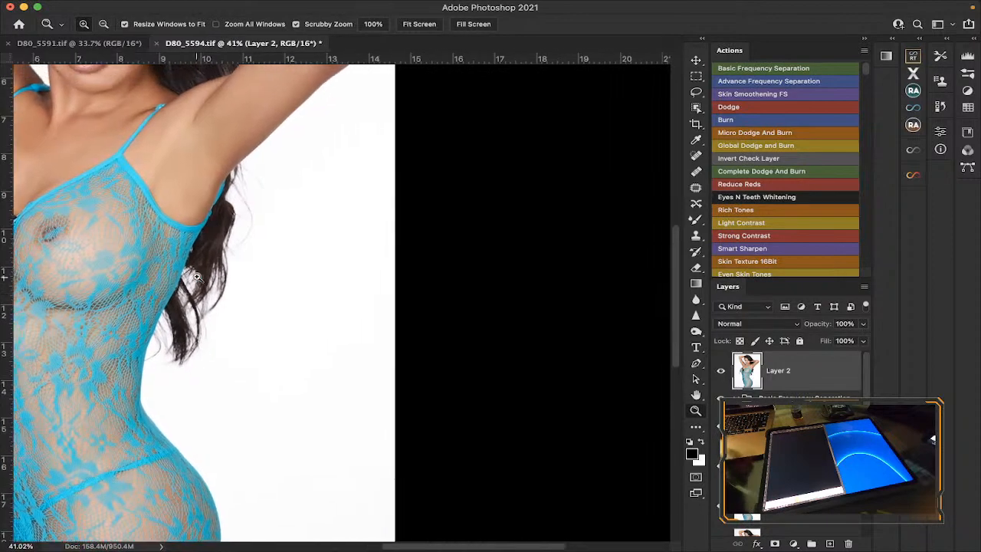
pyautogui.scroll(-3, 198, 277)
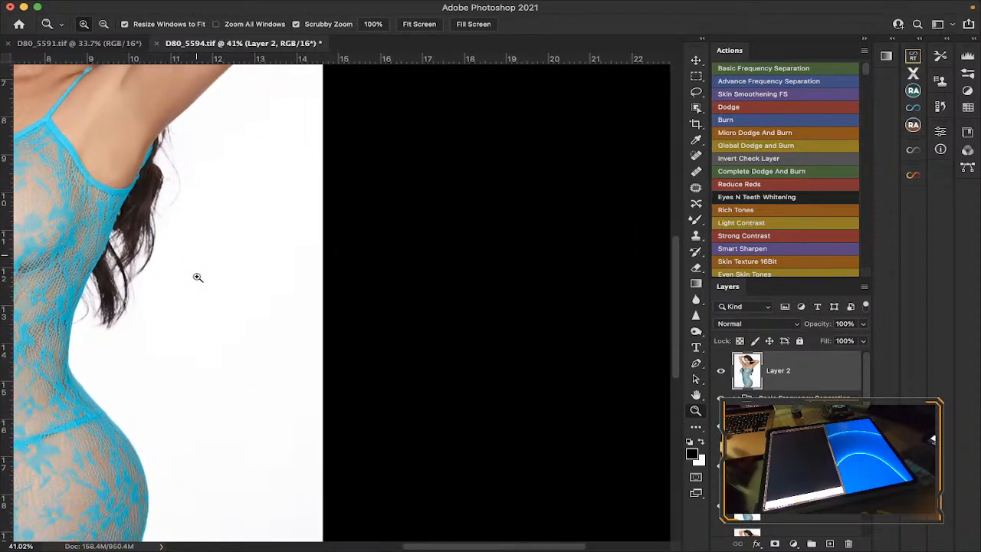
# Step: Crop the image to the lower torso and hips, trimming the upper half and the excess white background behind the hips
pyautogui.hscroll(-1, 198, 277)
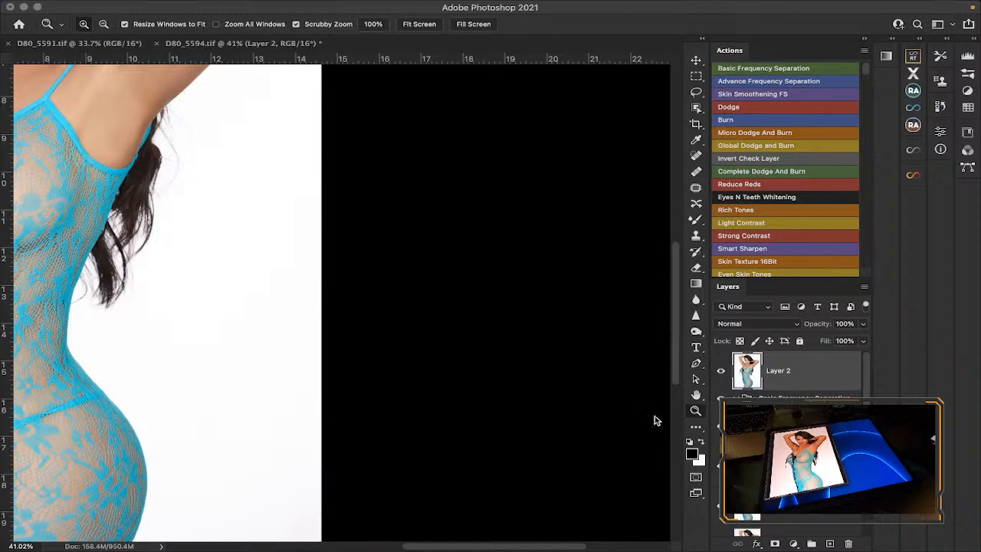
pyautogui.hscroll(-5, 485, 361)
pyautogui.scroll(-3, 484, 361)
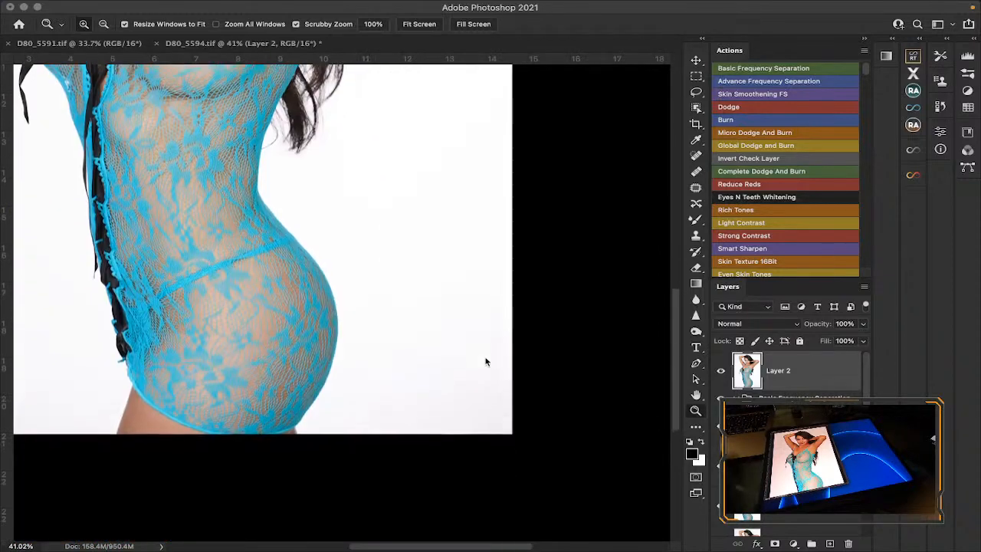
pyautogui.scroll(1, 485, 361)
pyautogui.scroll(-1, 485, 361)
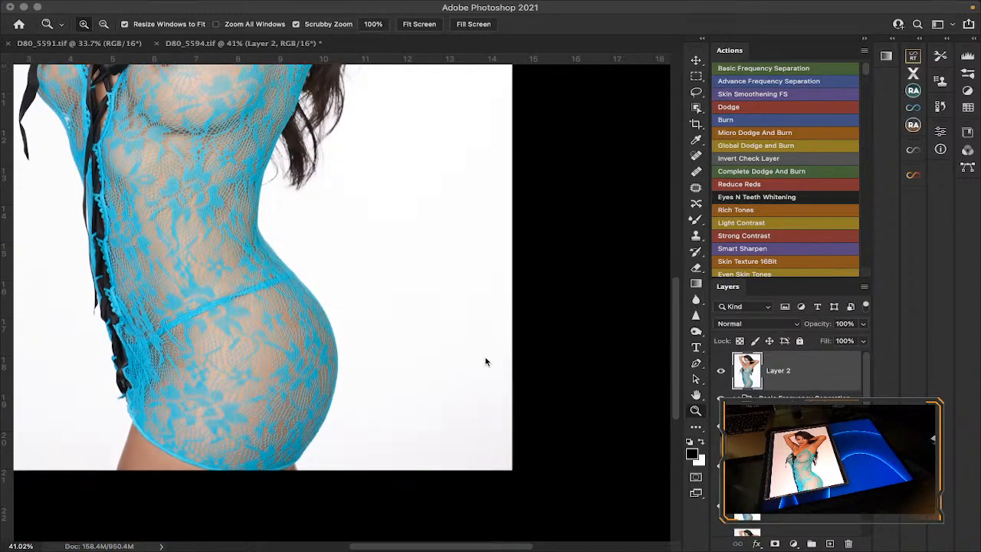
pyautogui.click(419, 24)
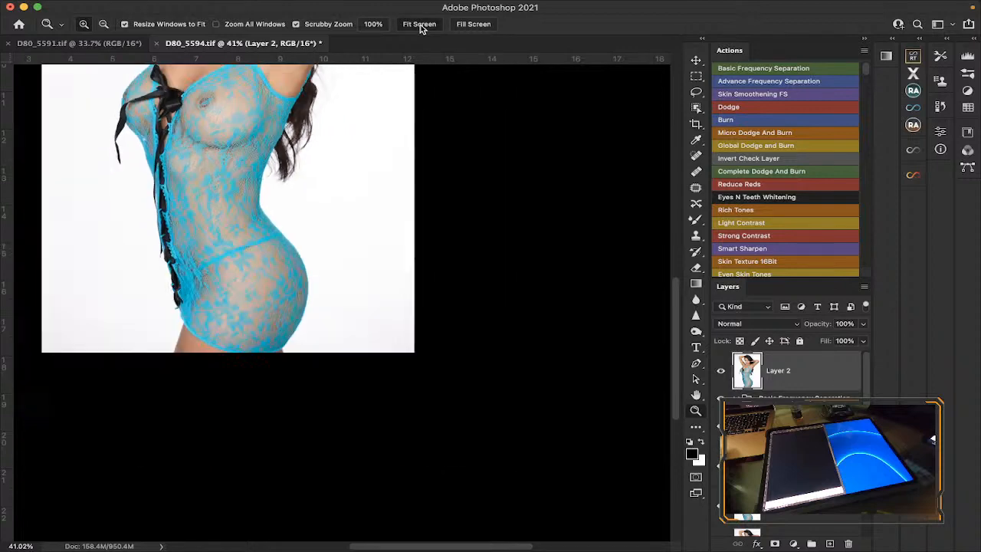
pyautogui.click(697, 125)
pyautogui.moveTo(160, 67); pyautogui.dragTo(158, 195)
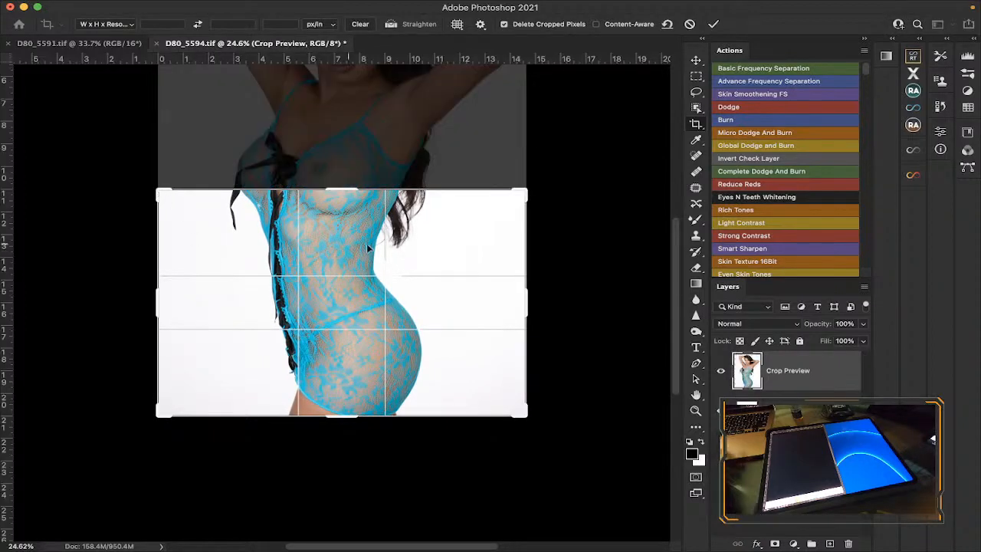
pyautogui.moveTo(527, 303); pyautogui.dragTo(486, 297)
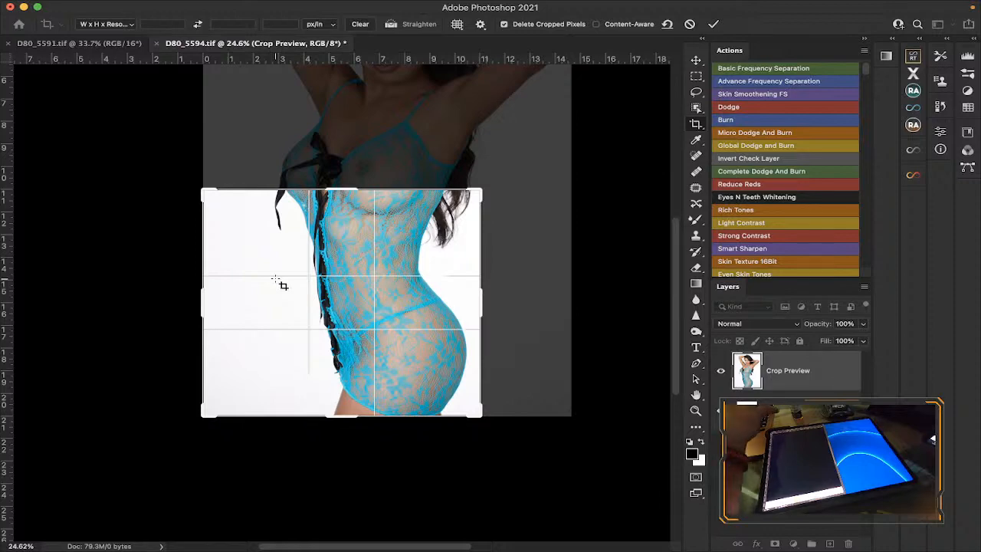
pyautogui.press('Return')
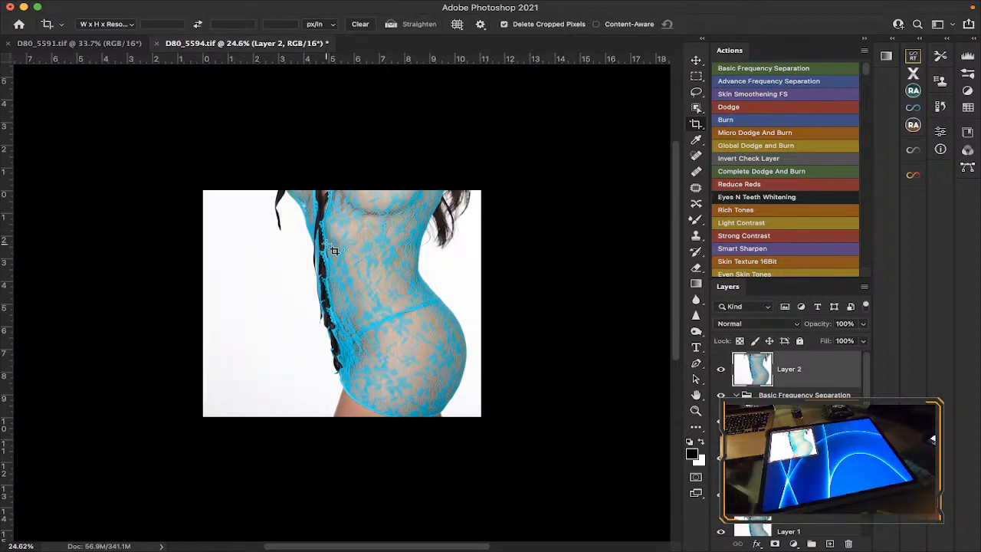
pyautogui.press('super+0')
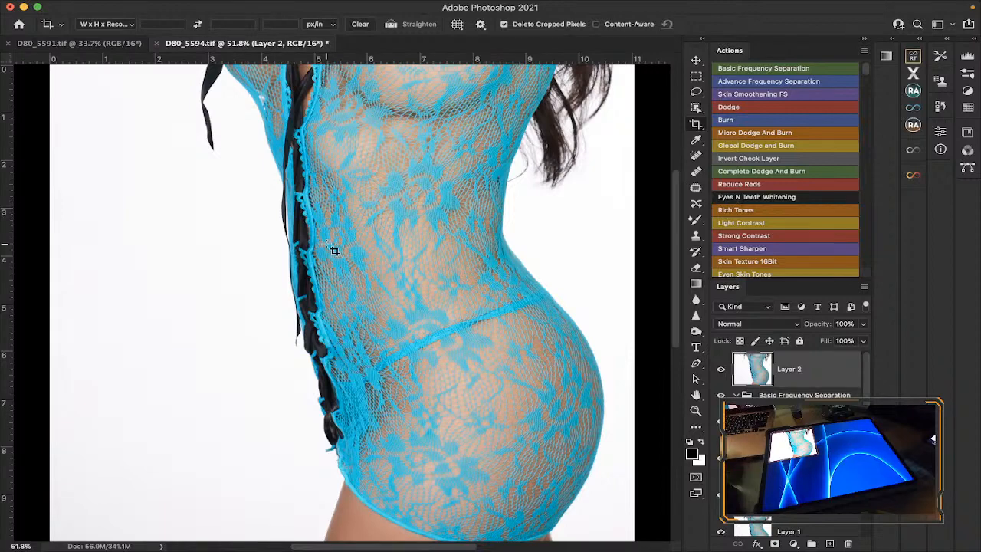
pyautogui.press('super+z')
pyautogui.press('super+shift+z')
# Step: Patch out the loose black ribbon ends beside the dress's upper front using the clean white background as the source
pyautogui.scroll(2, 327, 245)
pyautogui.hscroll(-1, 327, 245)
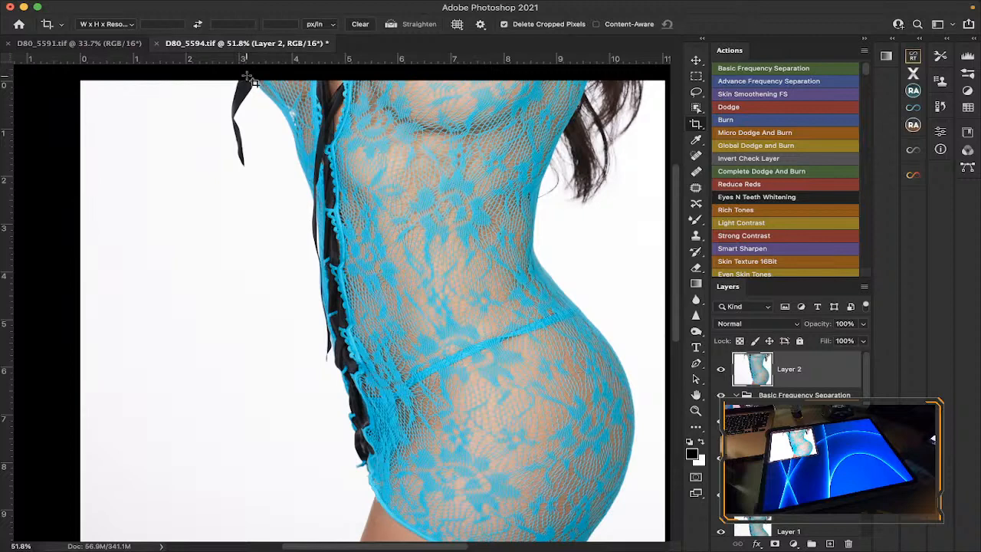
pyautogui.click(697, 173)
pyautogui.click(696, 189)
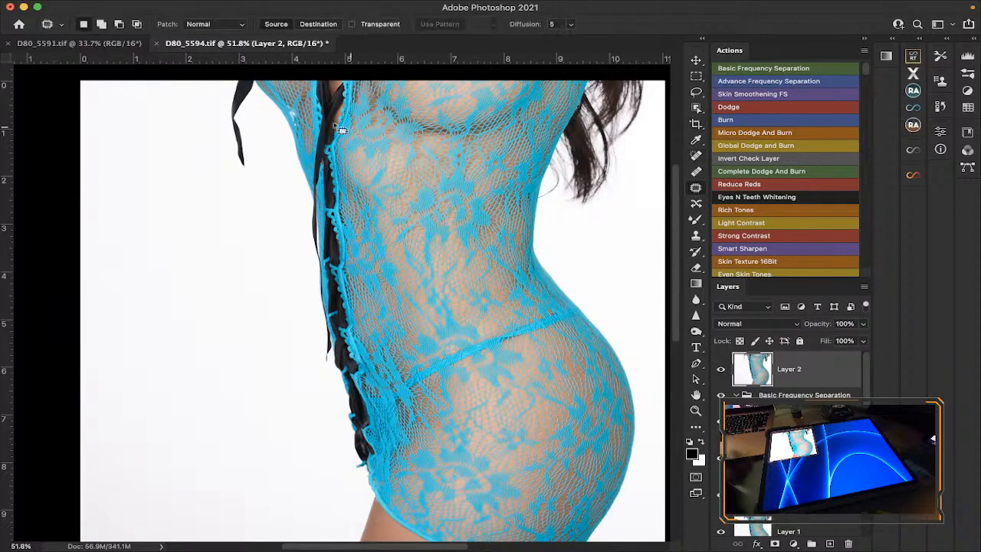
pyautogui.moveTo(261, 92)
pyautogui.mouseDown()
pyautogui.moveTo(209, 82)
pyautogui.moveTo(216, 151)
pyautogui.moveTo(238, 175)
pyautogui.moveTo(259, 164)
pyautogui.moveTo(261, 93)
pyautogui.moveTo(186, 104)
pyautogui.mouseUp()
pyautogui.hotkey('ctrl', 'd')
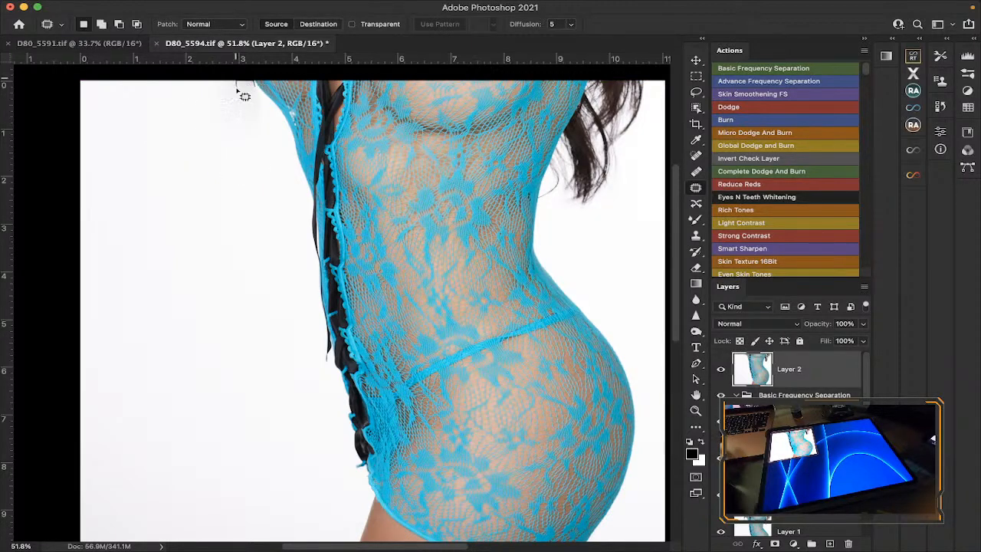
pyautogui.moveTo(263, 102)
pyautogui.mouseDown()
pyautogui.moveTo(256, 83)
pyautogui.moveTo(217, 97)
pyautogui.mouseUp()
pyautogui.hotkey('ctrl', 'd')
pyautogui.moveTo(254, 139)
pyautogui.mouseDown()
pyautogui.moveTo(264, 114)
pyautogui.moveTo(201, 124)
pyautogui.mouseUp()
pyautogui.press('super+d')
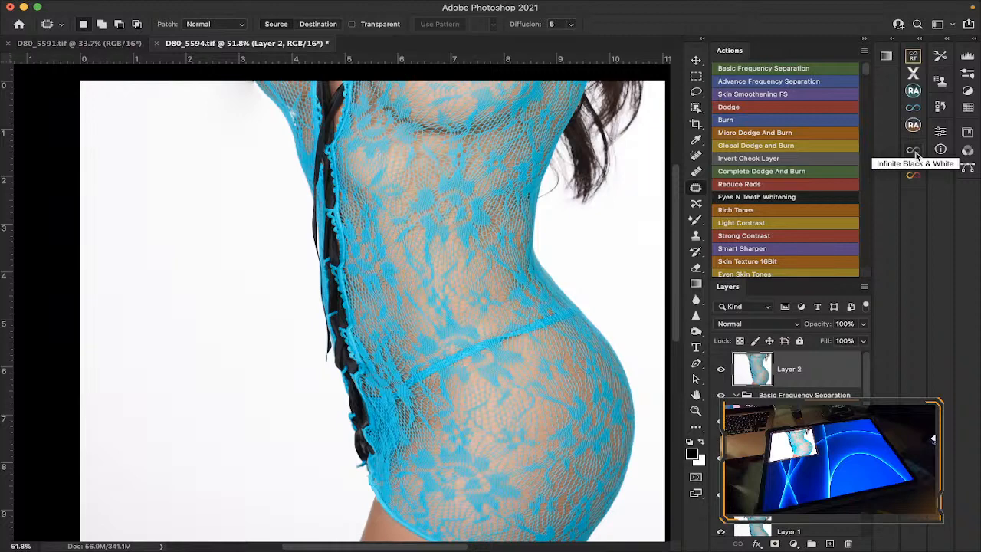
pyautogui.scroll(-3, 819, 185)
pyautogui.scroll(3, 820, 186)
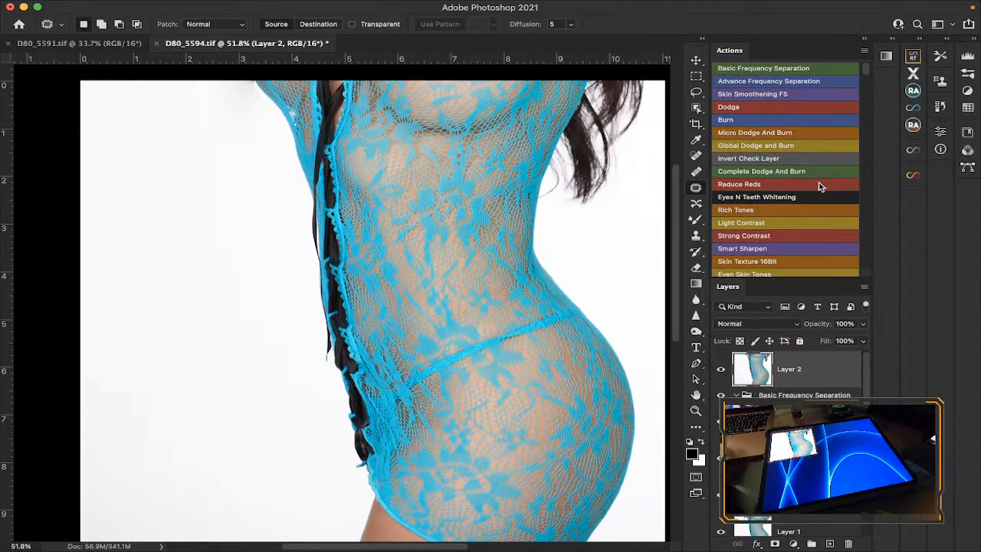
pyautogui.scroll(-10, 819, 186)
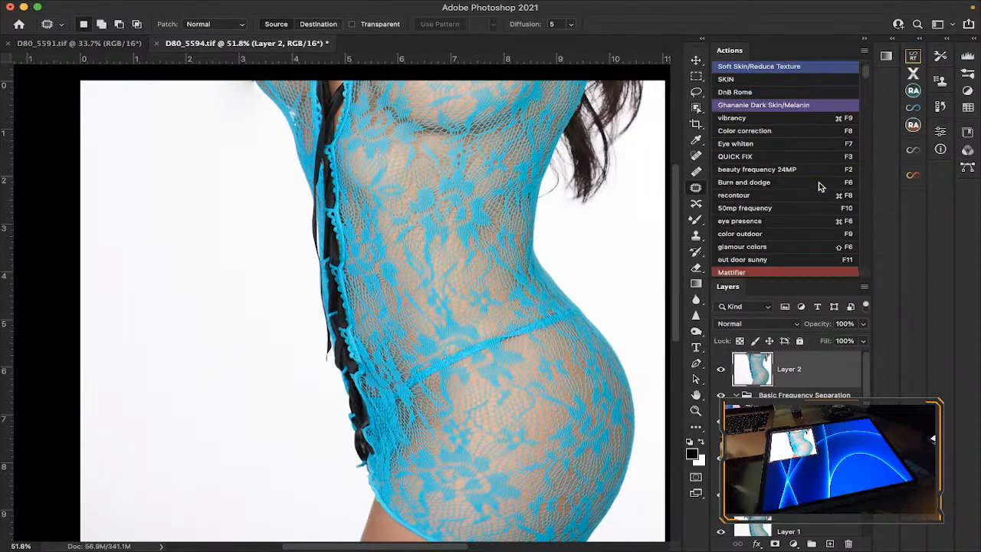
pyautogui.scroll(-15, 819, 186)
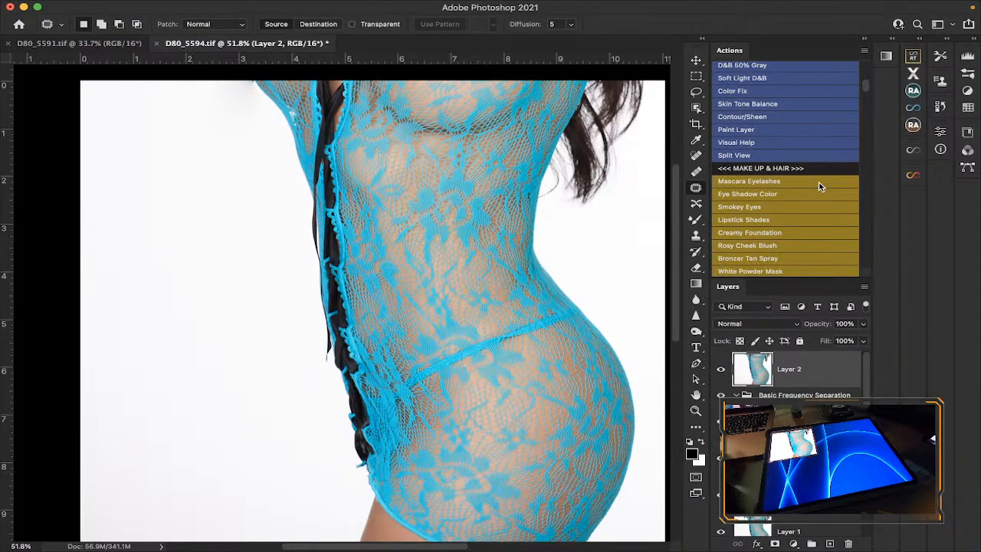
pyautogui.scroll(20, 820, 184)
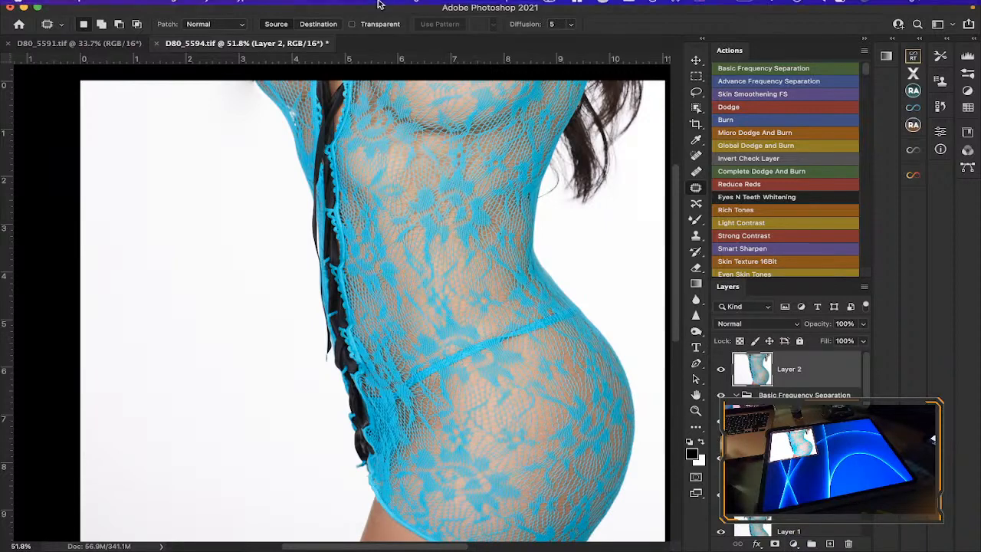
# Step: Open the cropped image layer in the Luminar AI filter plugin from Skylum Software
pyautogui.moveTo(375, 6)
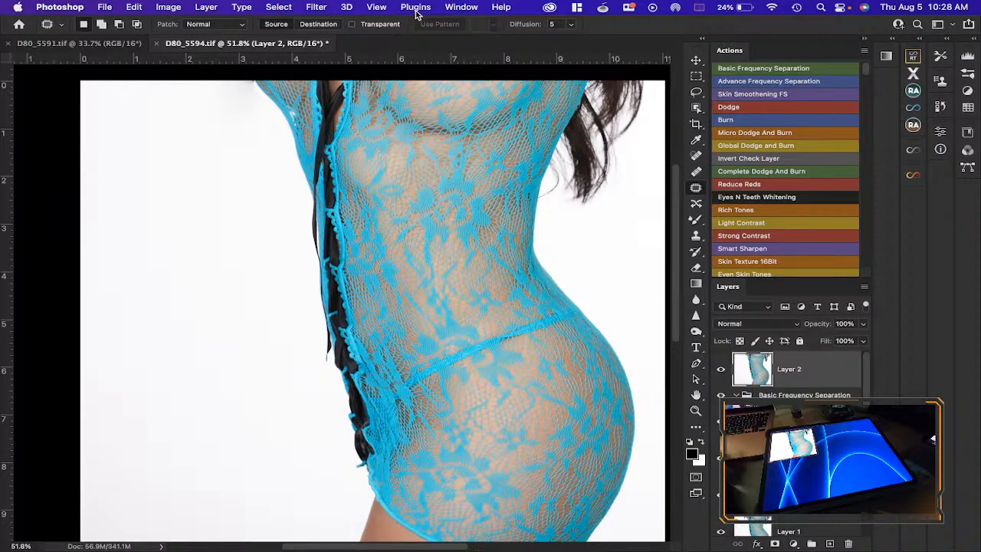
pyautogui.click(327, 9)
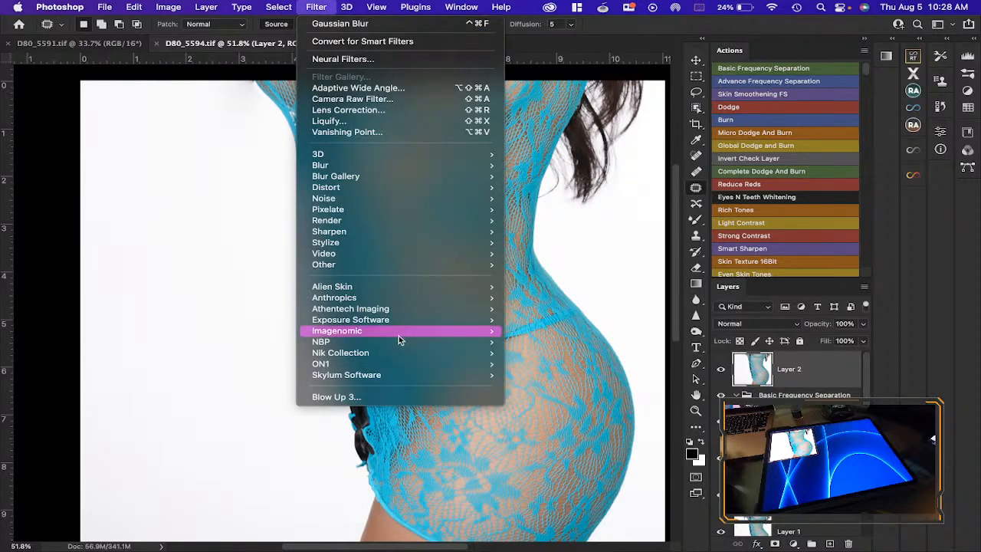
pyautogui.moveTo(392, 346)
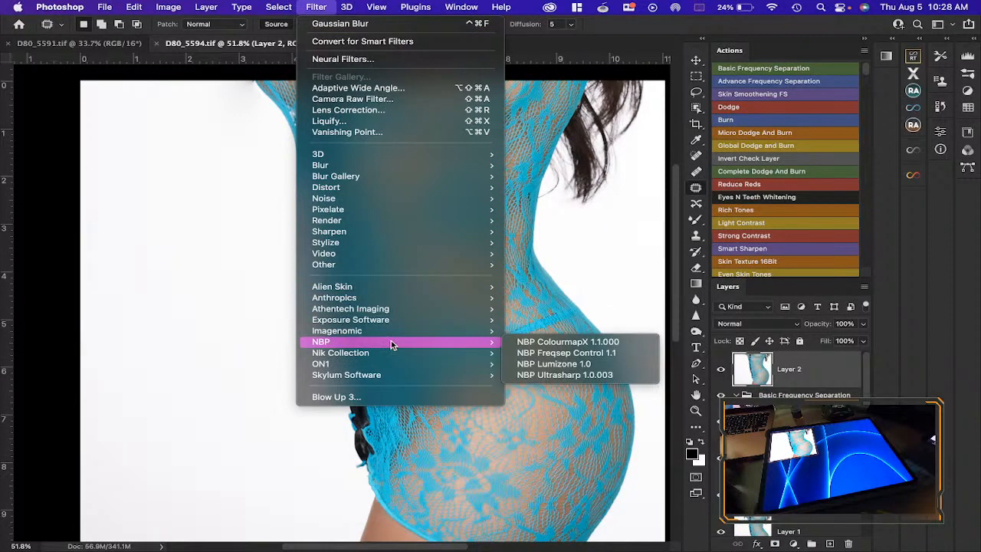
pyautogui.moveTo(401, 375)
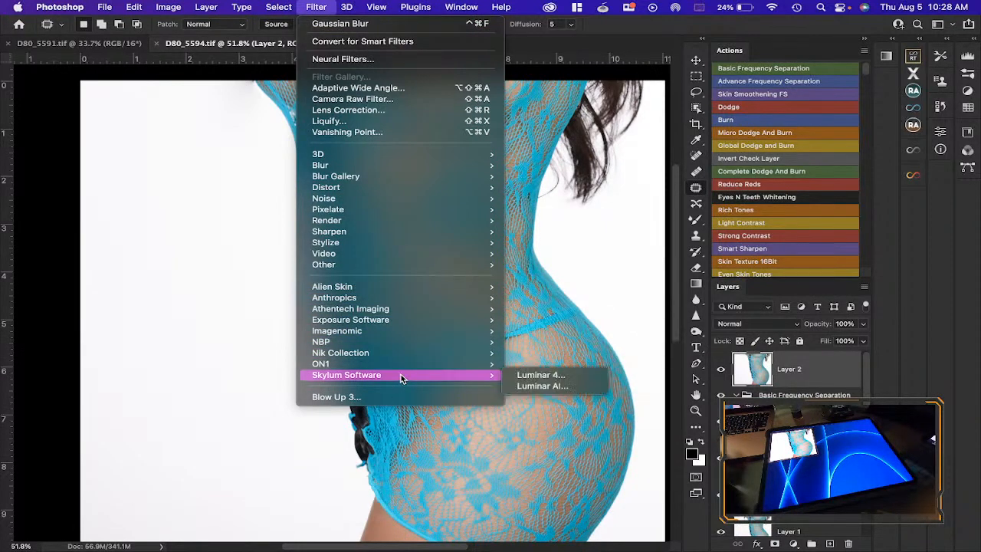
pyautogui.click(543, 387)
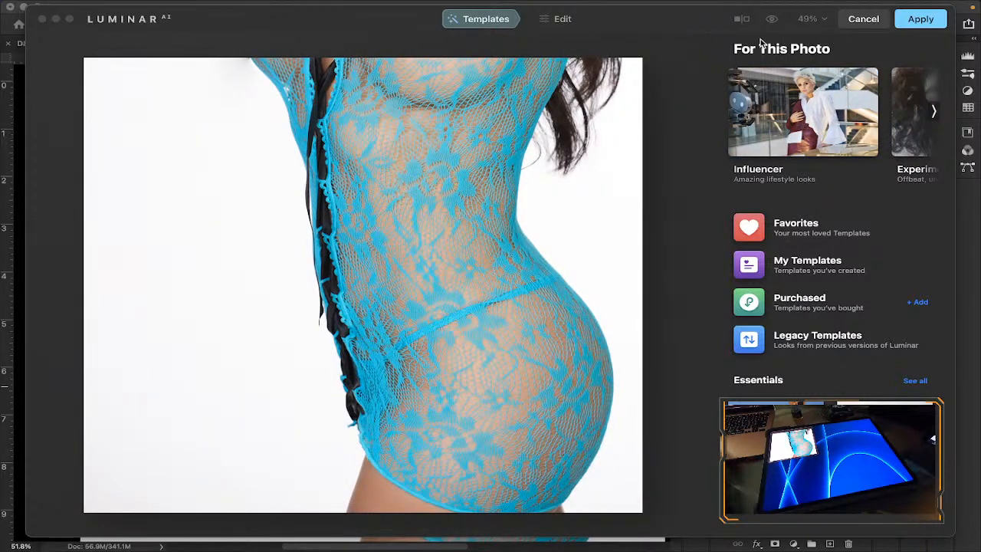
# Step: Browse the suggested template collections for this photo and open the Monochrome collection
pyautogui.scroll(-5, 773, 324)
pyautogui.scroll(5, 772, 325)
pyautogui.hscroll(5, 815, 115)
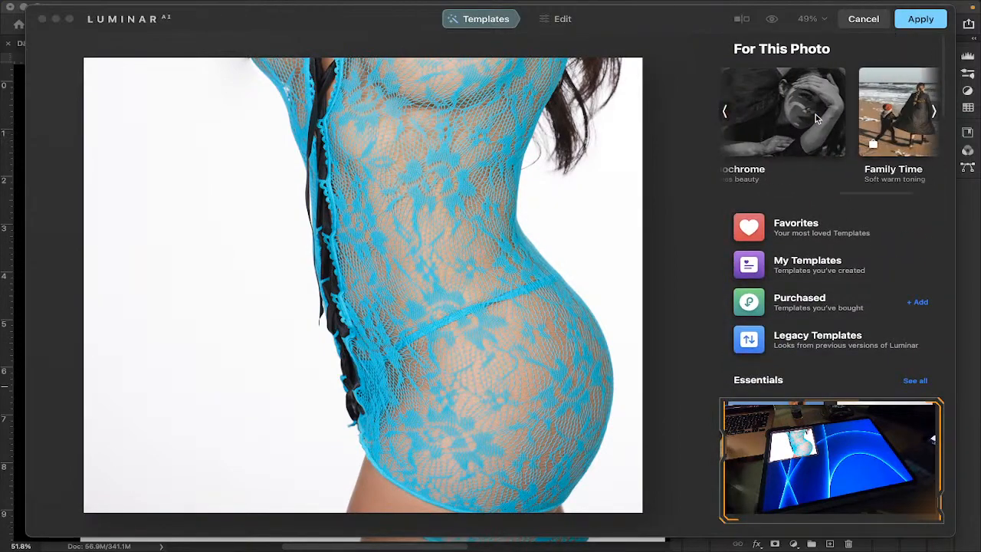
pyautogui.hscroll(-2, 792, 117)
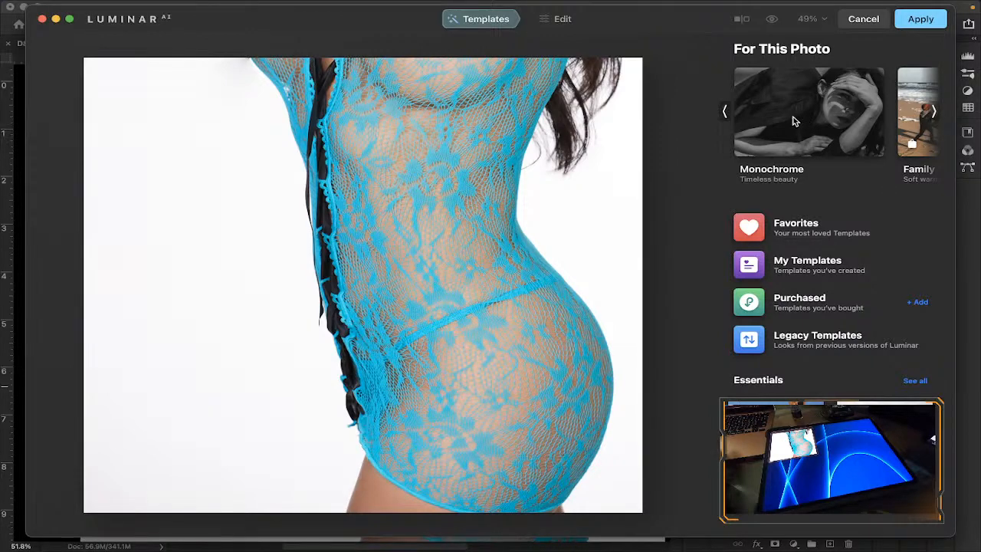
pyautogui.click(794, 120)
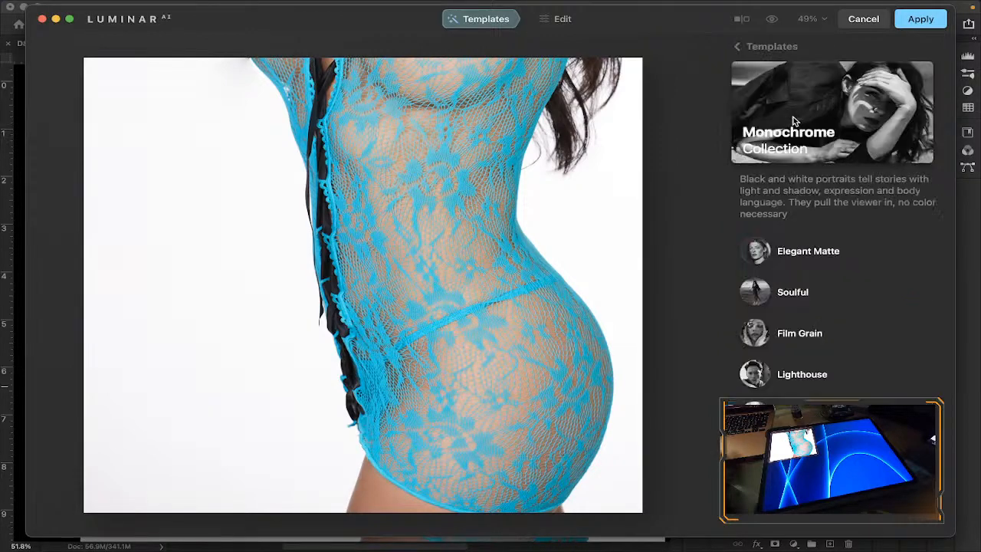
# Step: Compare the Lighthouse, Soulful and Film Grain black-and-white templates on the photo, ending on the template listed below Lighthouse
pyautogui.click(764, 376)
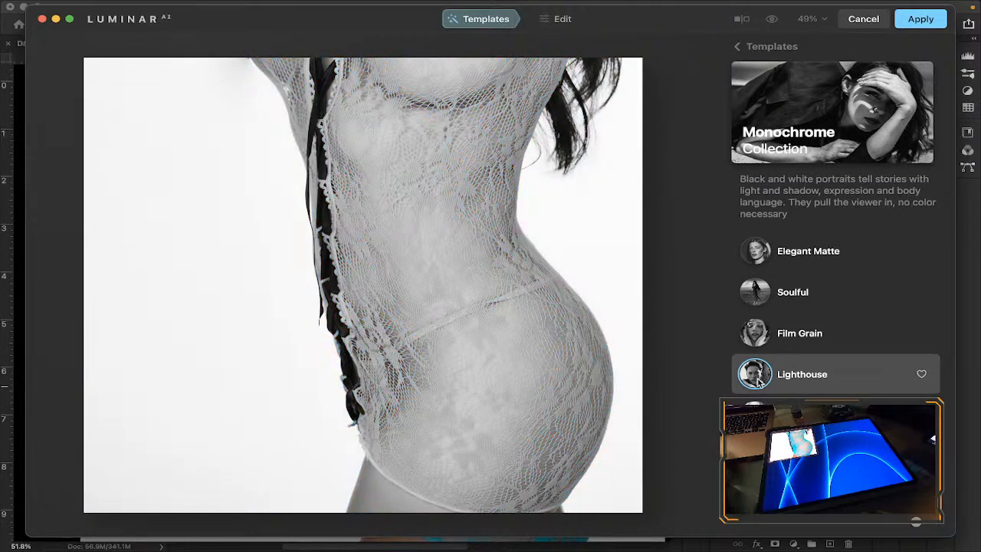
pyautogui.click(763, 415)
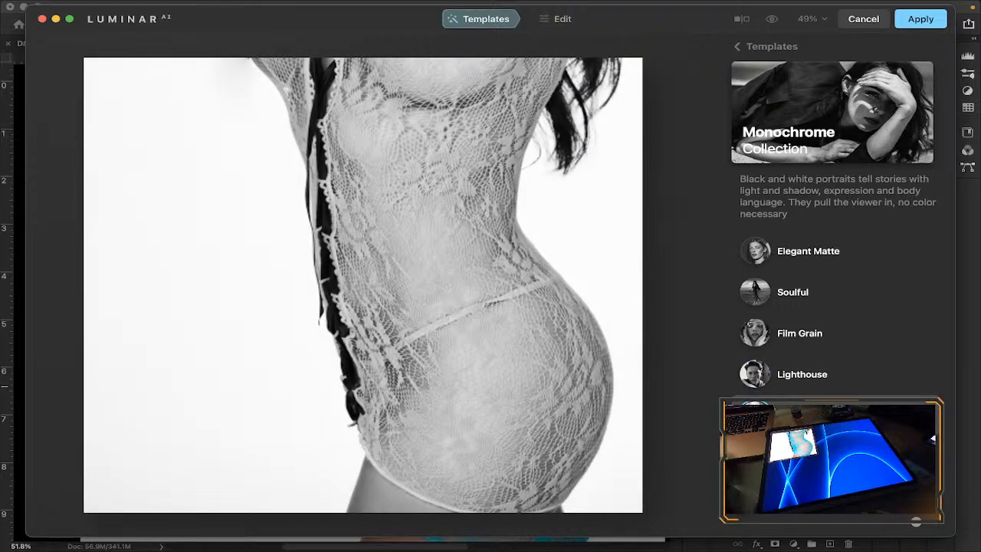
pyautogui.click(758, 296)
pyautogui.click(759, 256)
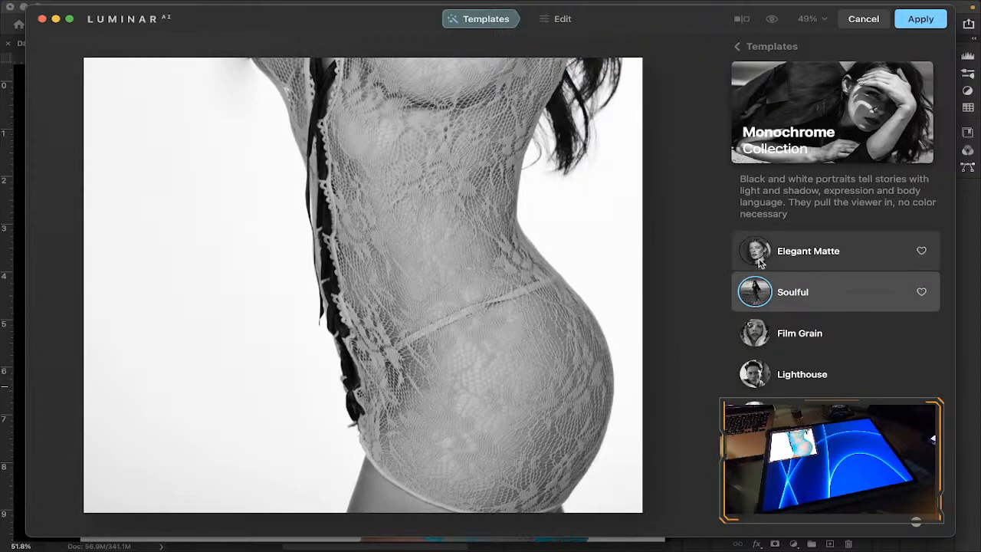
pyautogui.click(763, 296)
pyautogui.click(762, 335)
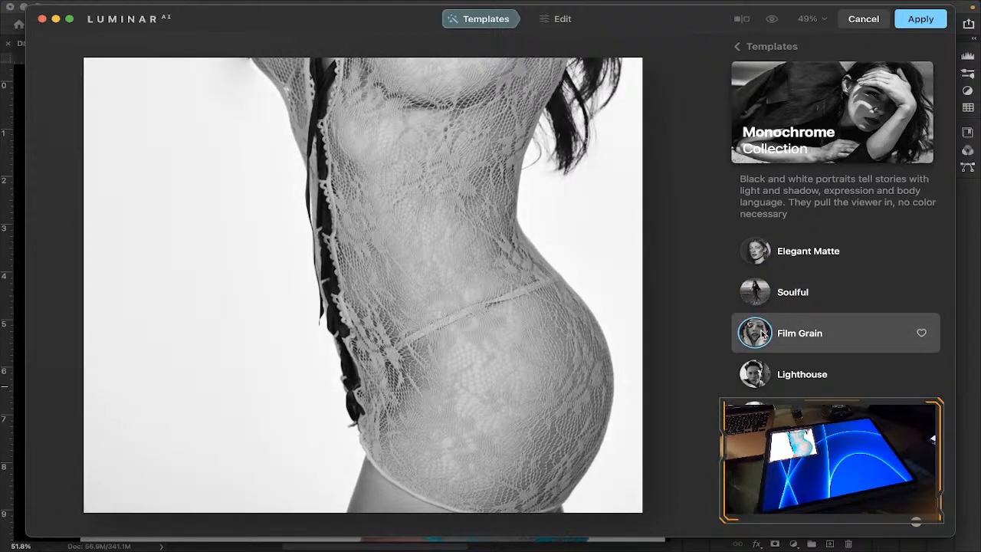
pyautogui.click(765, 376)
pyautogui.click(762, 334)
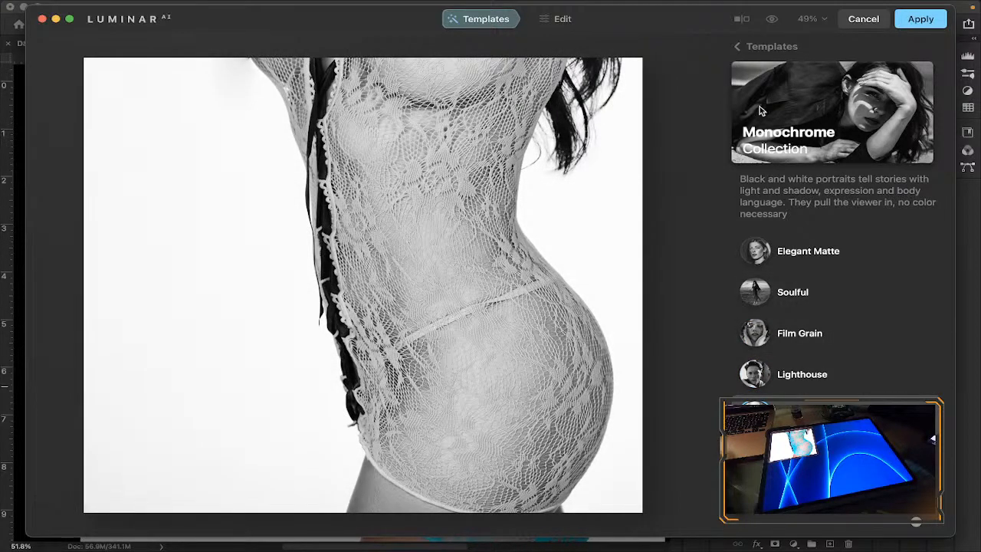
# Step: Browse the other template collections, open Experimental under Portrait, and decline to quit the plugin when cancelling is offered
pyautogui.click(738, 49)
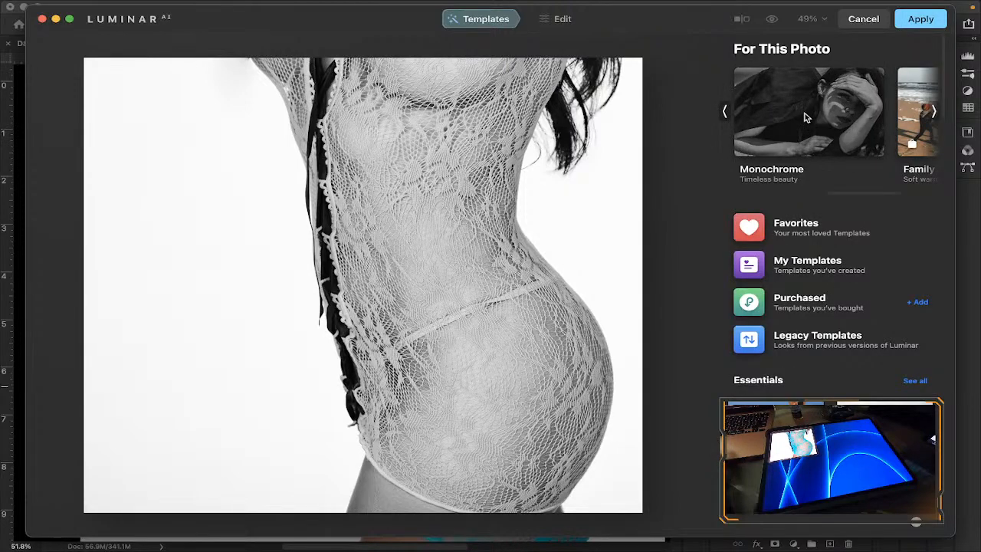
pyautogui.scroll(-10, 805, 115)
pyautogui.scroll(-8, 805, 113)
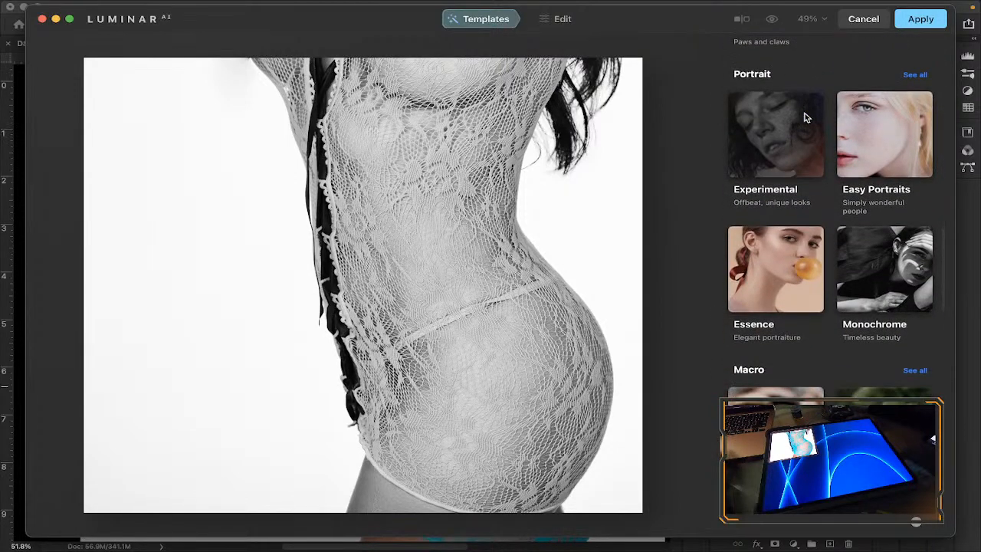
pyautogui.scroll(-4, 805, 113)
pyautogui.scroll(3, 805, 113)
pyautogui.scroll(3, 805, 112)
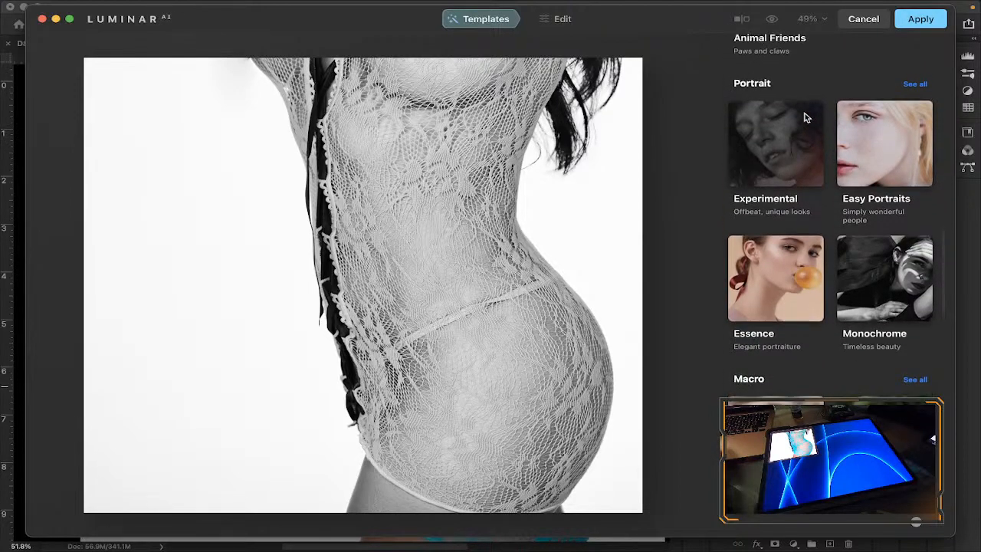
pyautogui.click(790, 141)
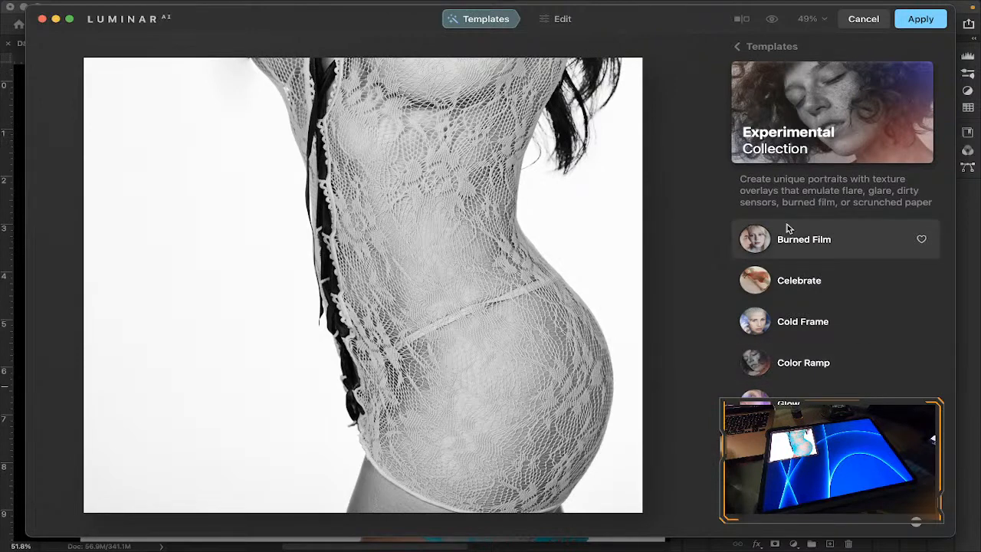
pyautogui.click(870, 20)
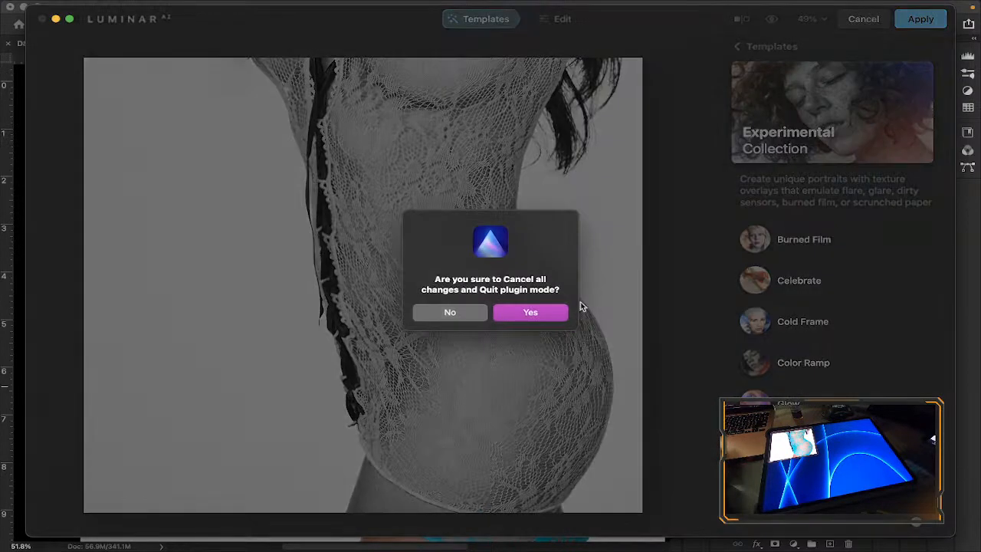
pyautogui.click(456, 313)
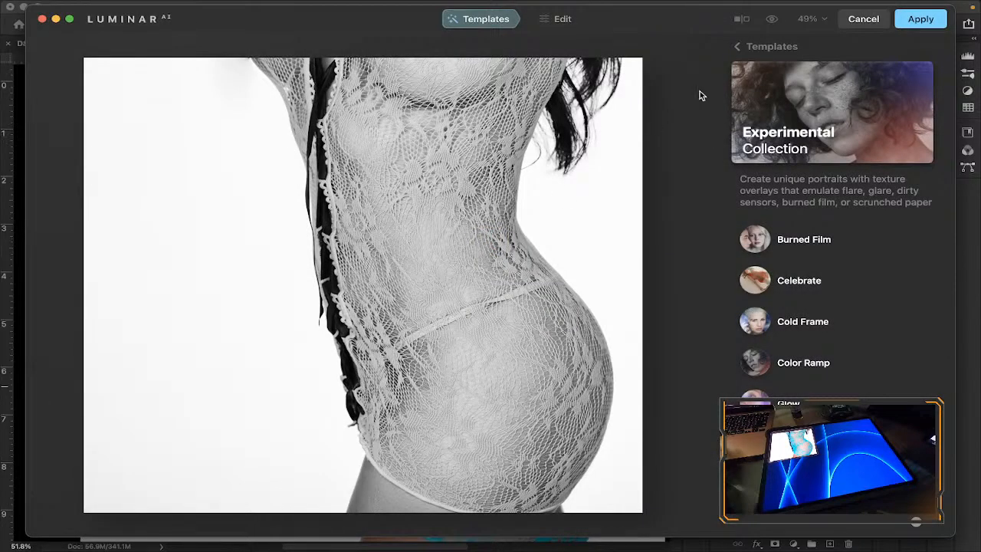
# Step: Apply the Luminar AI black-and-white look to Layer 2 and revert the document to the history state before the filter
pyautogui.click(924, 21)
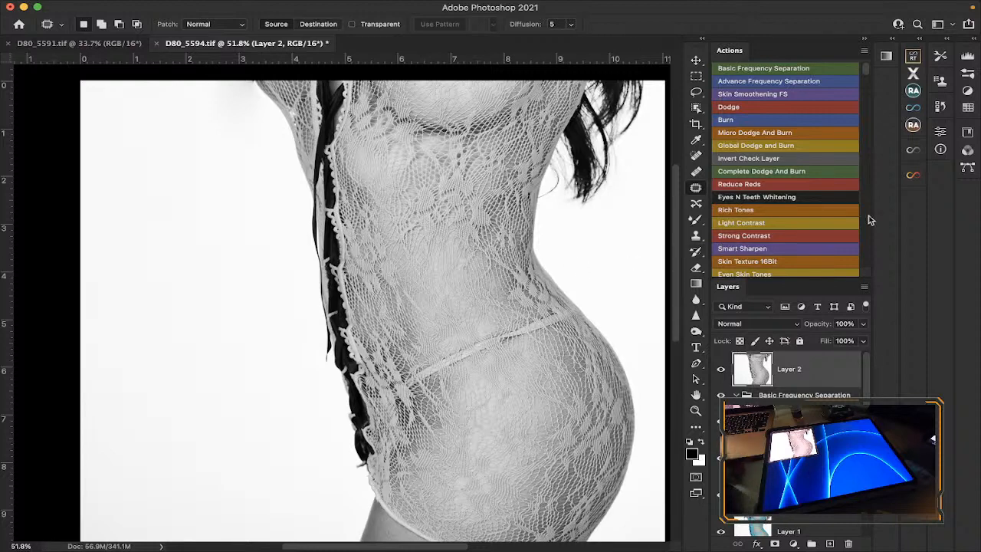
pyautogui.click(941, 107)
pyautogui.scroll(1, 783, 200)
pyautogui.scroll(1, 783, 201)
pyautogui.scroll(-2, 784, 201)
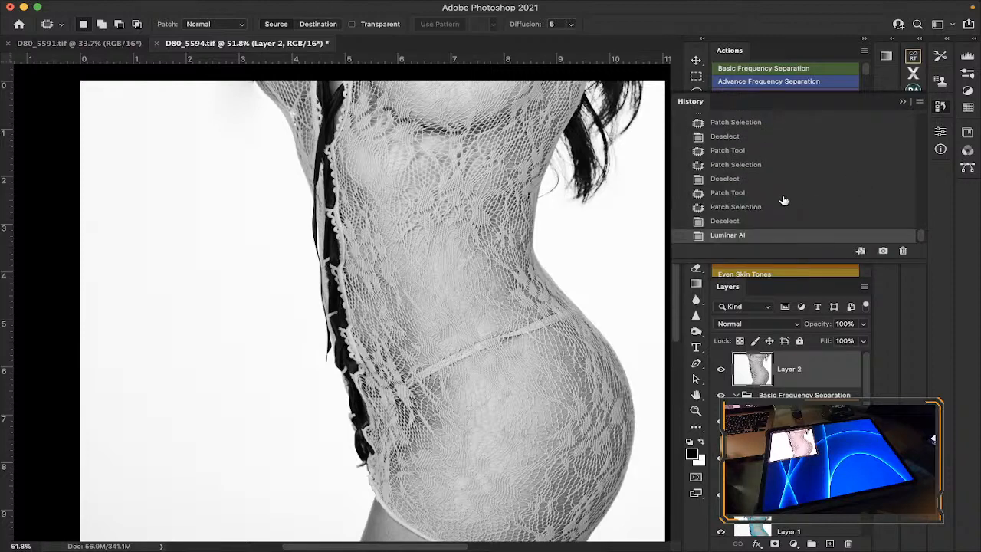
pyautogui.click(753, 222)
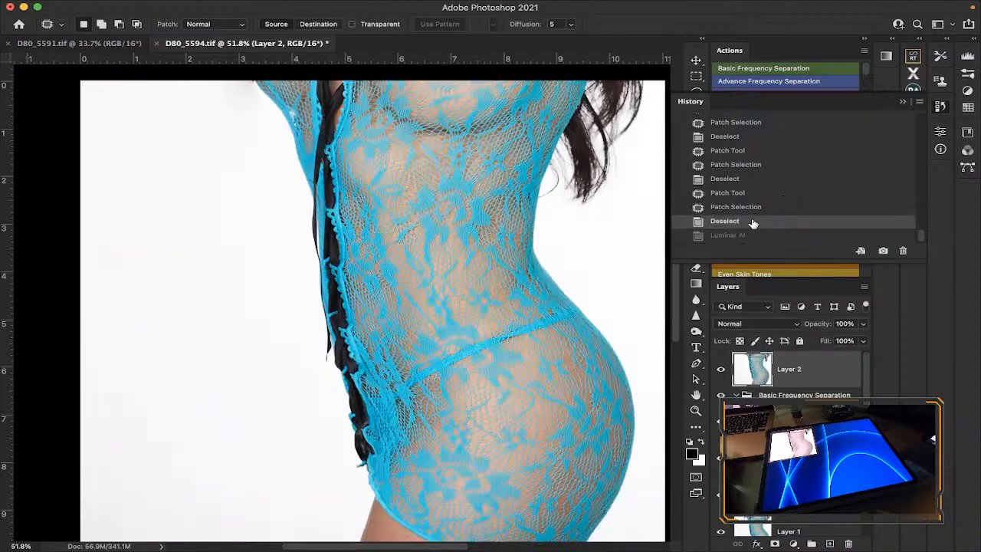
pyautogui.click(903, 103)
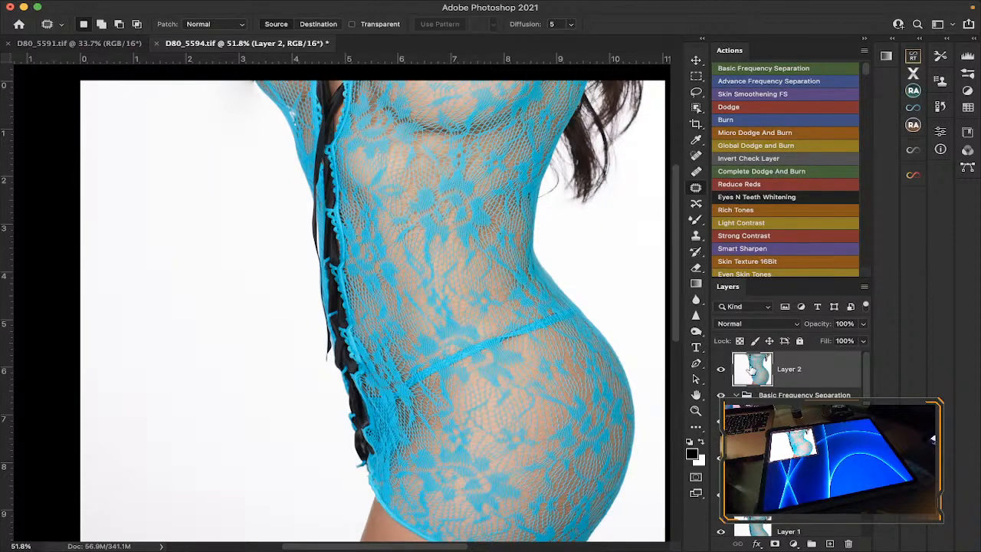
# Step: Generate an Infinite Black & White conversion above Layer 2 at the Intense strength
pyautogui.moveTo(309, 4)
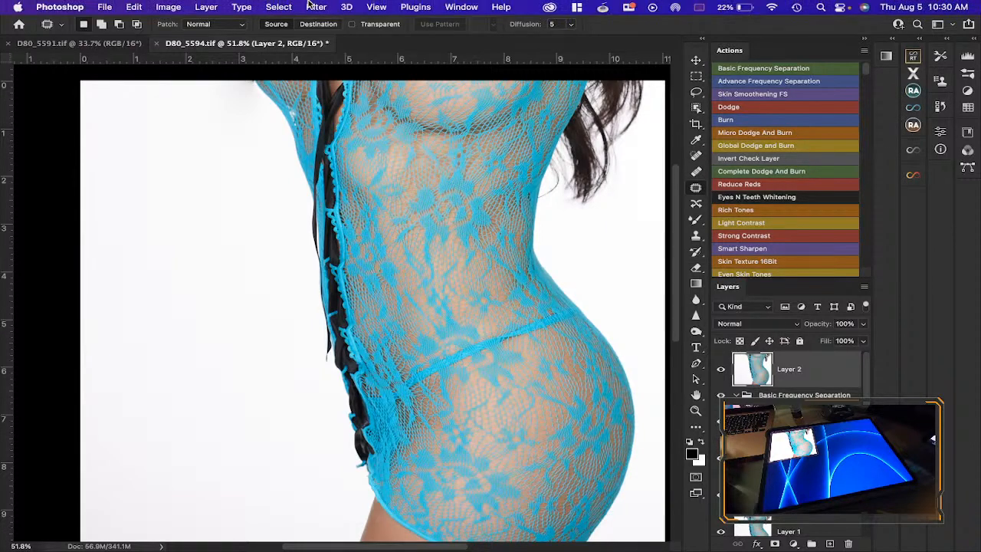
pyautogui.click(917, 153)
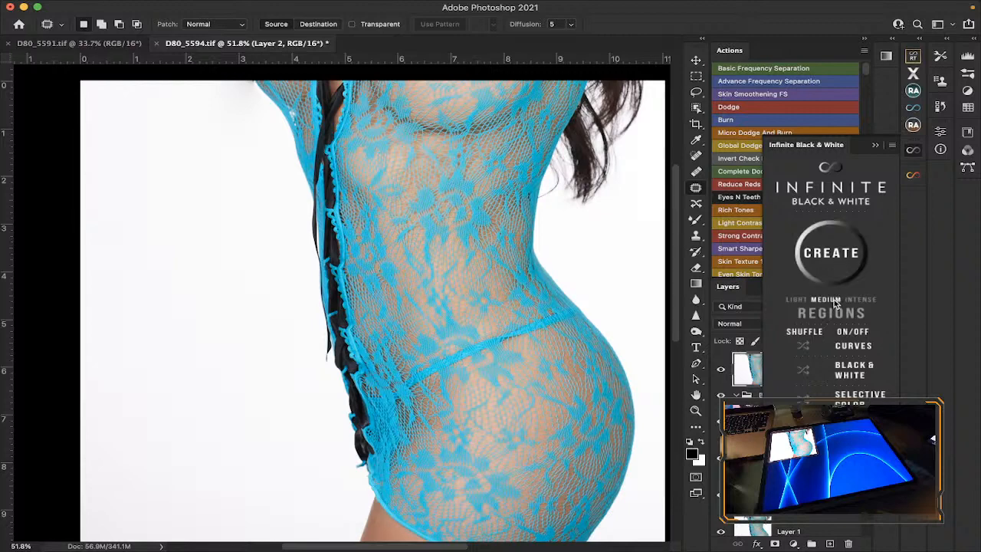
pyautogui.click(861, 301)
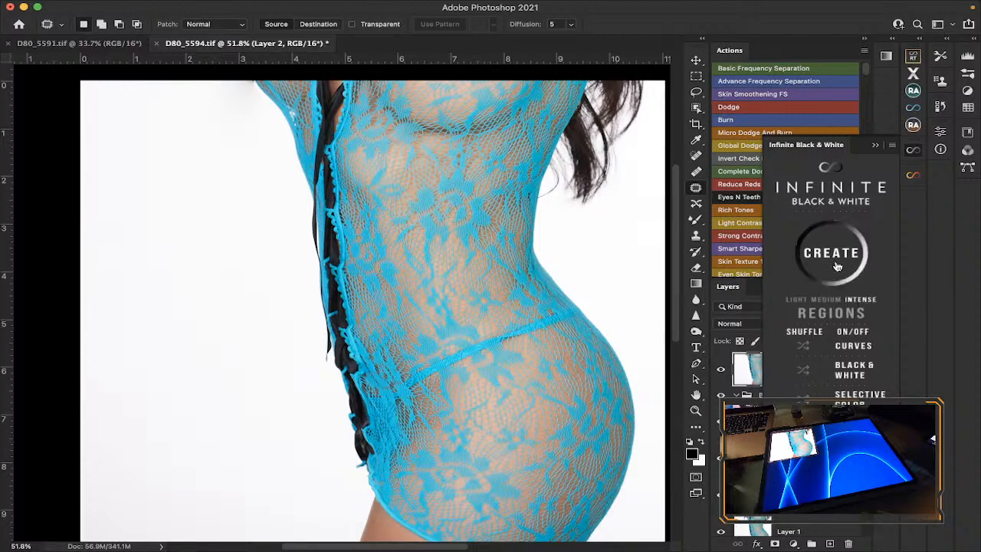
pyautogui.click(837, 263)
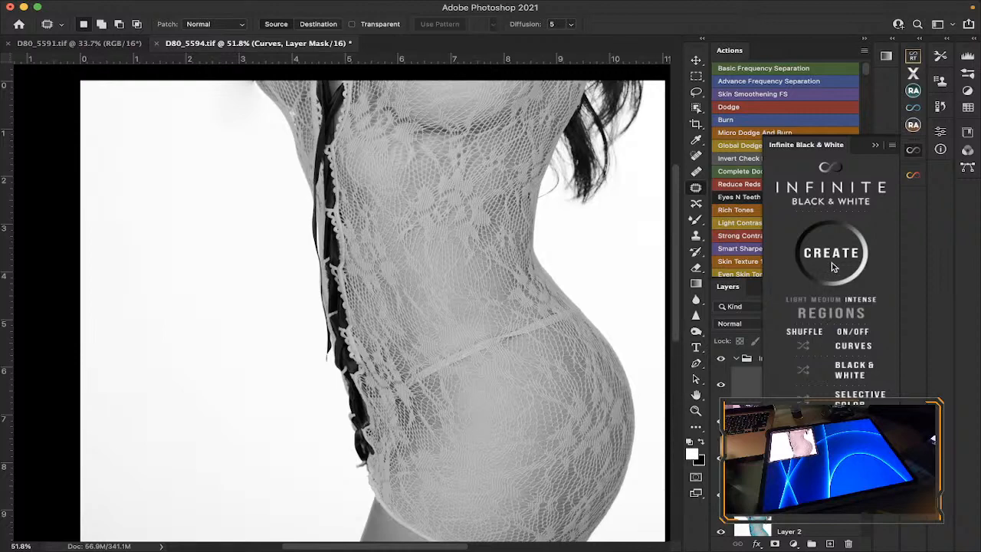
pyautogui.click(875, 147)
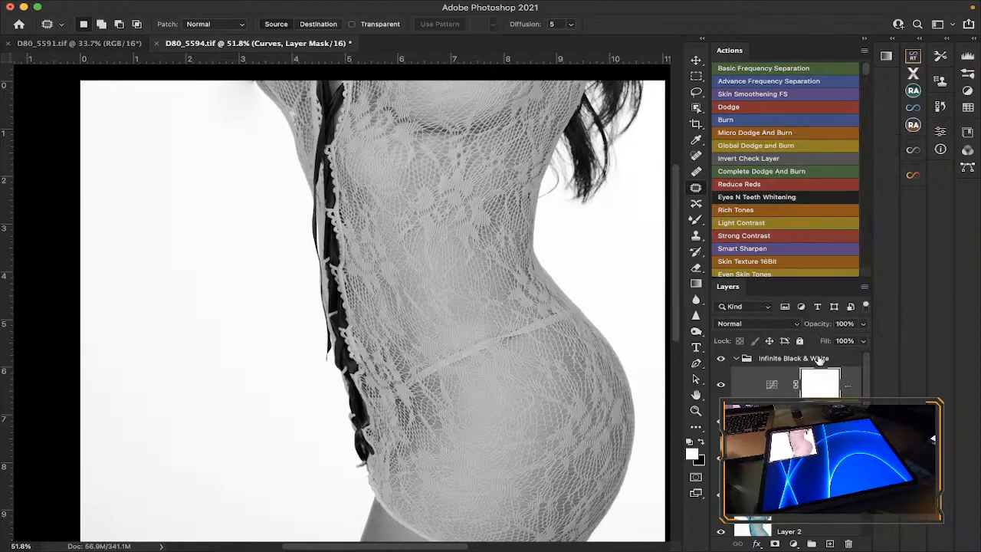
# Step: Shape the group's Curves adjustment into a contrast S-curve with points at 83/49, 131/133 and 173/213, and collapse the group
pyautogui.click(737, 358)
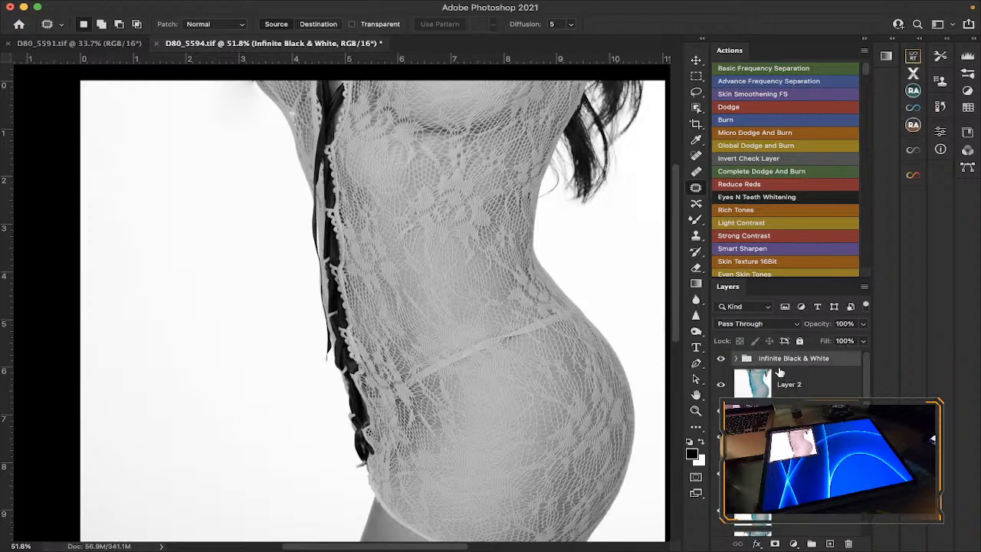
pyautogui.click(737, 358)
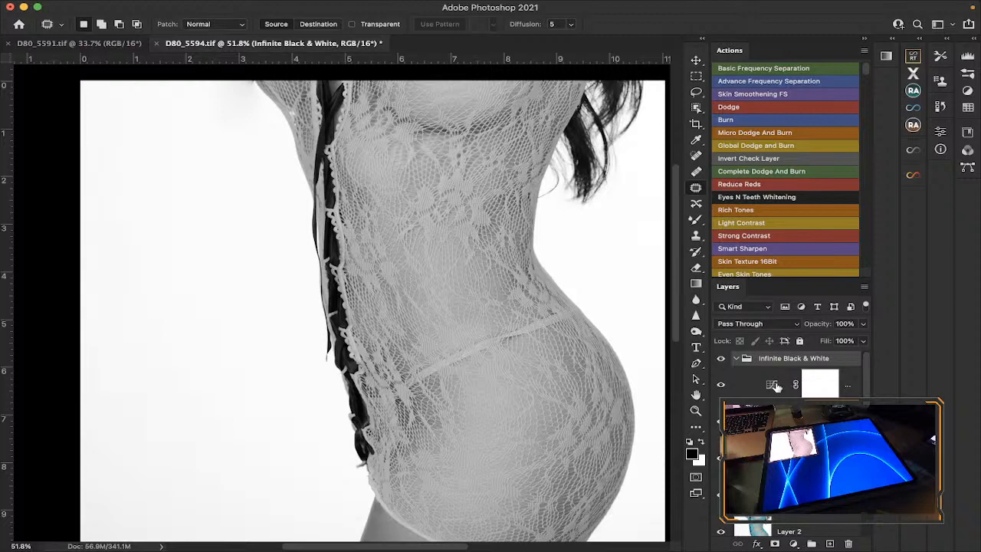
pyautogui.click(775, 385)
pyautogui.click(772, 386)
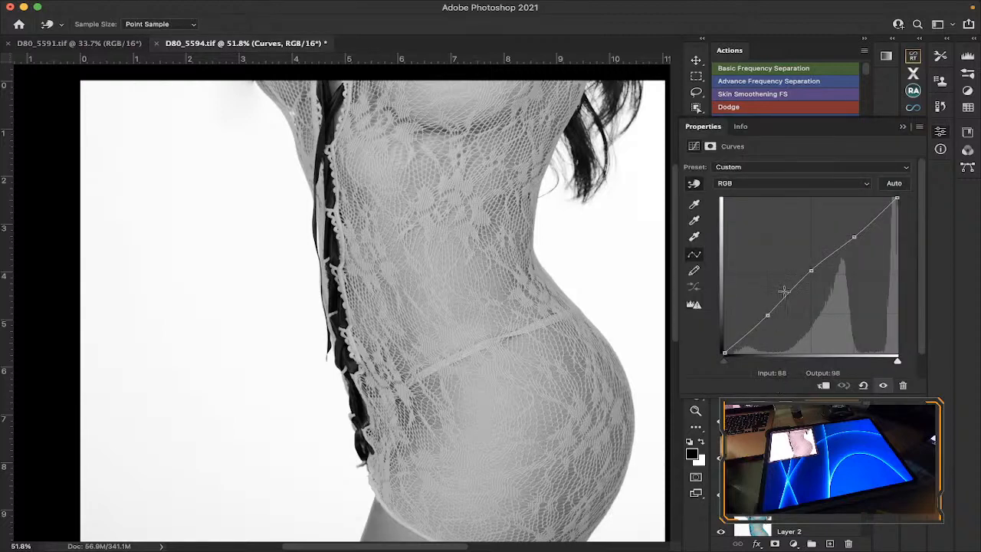
pyautogui.moveTo(768, 315); pyautogui.dragTo(780, 323)
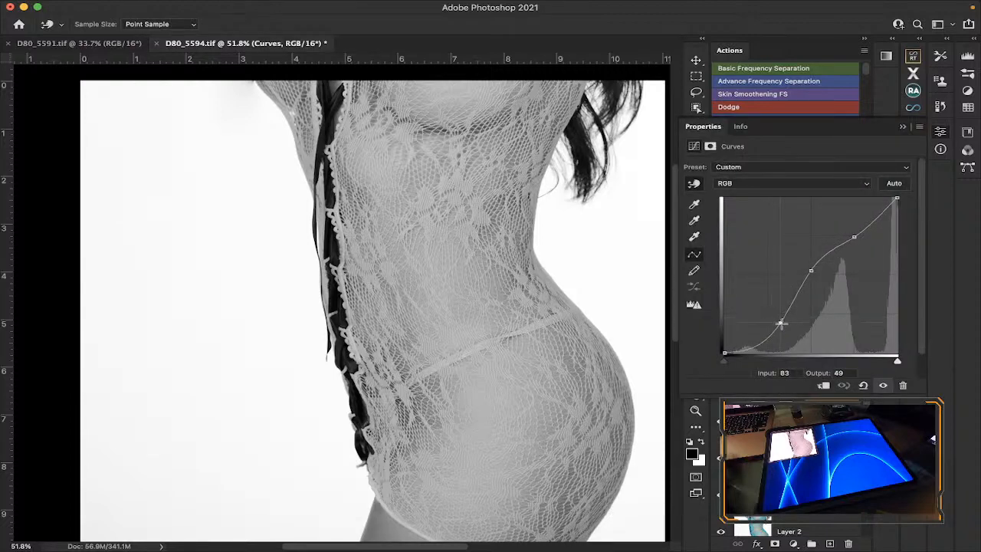
pyautogui.moveTo(854, 237); pyautogui.dragTo(842, 224)
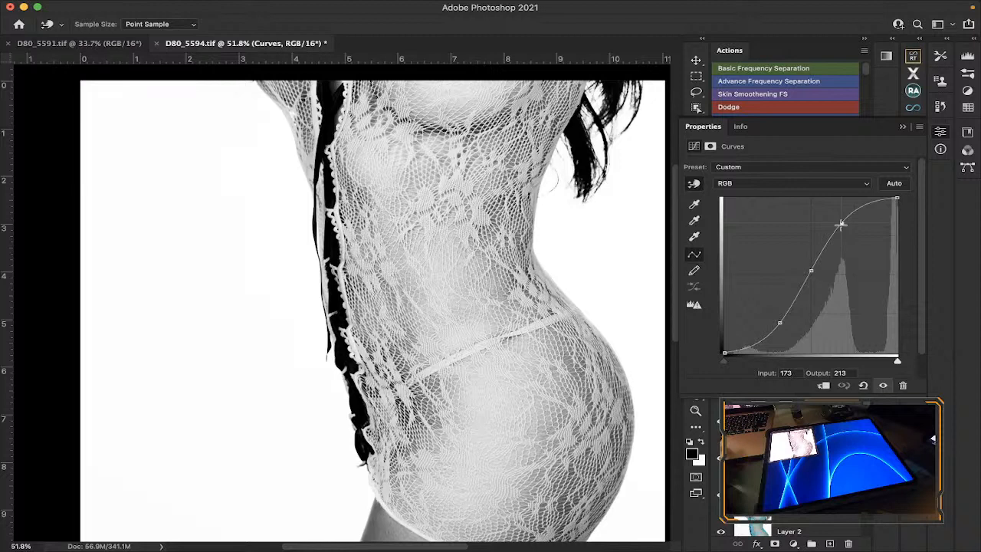
pyautogui.click(812, 272)
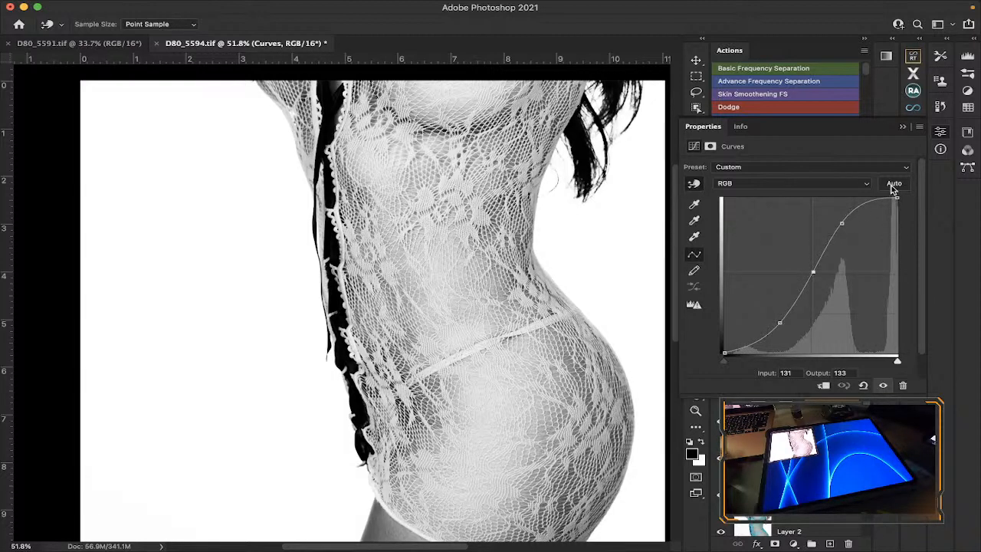
pyautogui.click(905, 127)
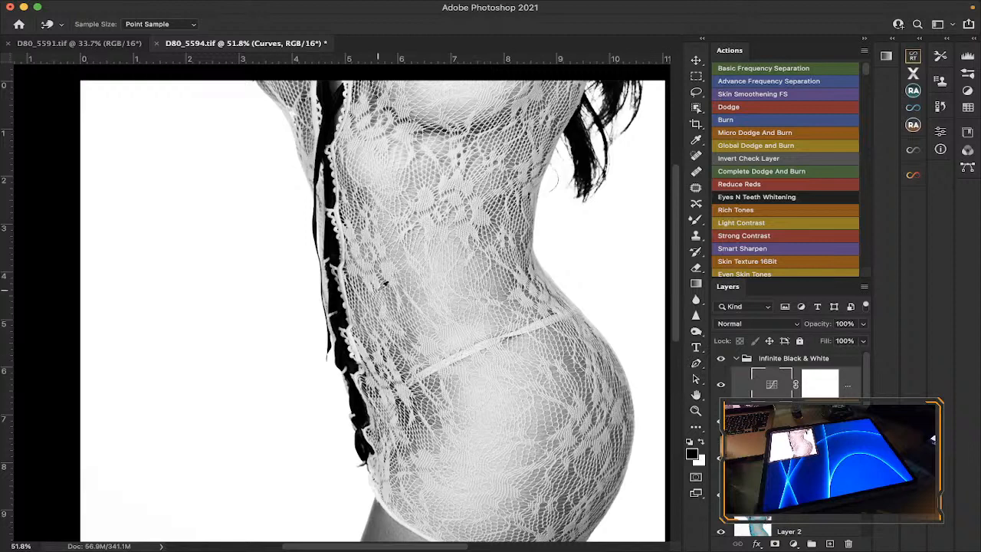
pyautogui.click(735, 359)
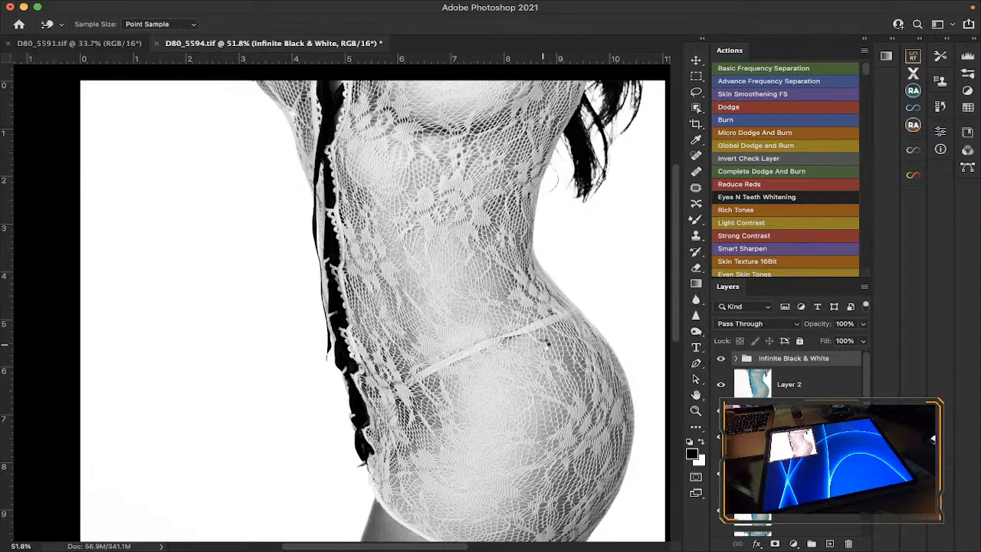
# Step: Stamp all visible layers into a new top layer and use Liquify to push the back of the waist slightly inward
pyautogui.press('alt+shift+super+e')
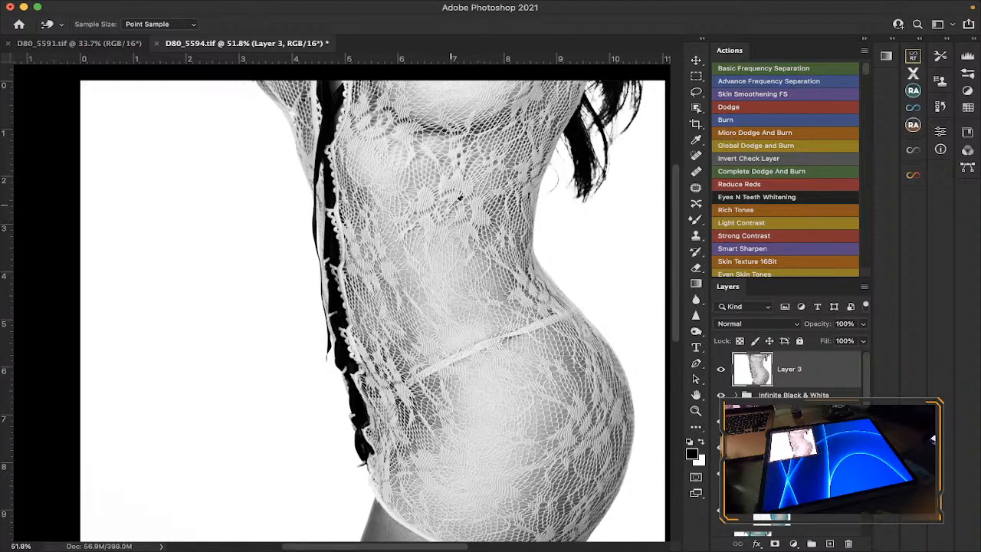
pyautogui.moveTo(344, 11)
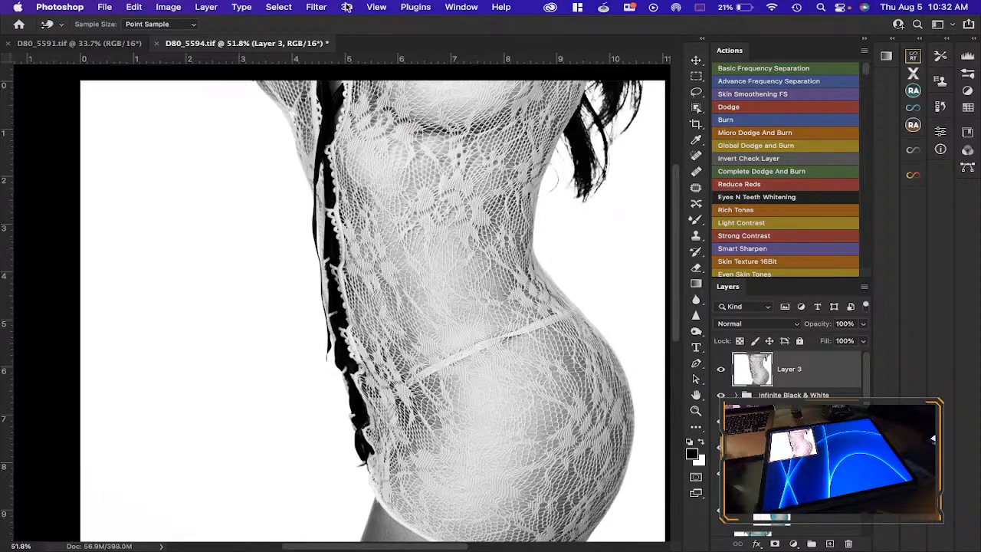
pyautogui.click(317, 7)
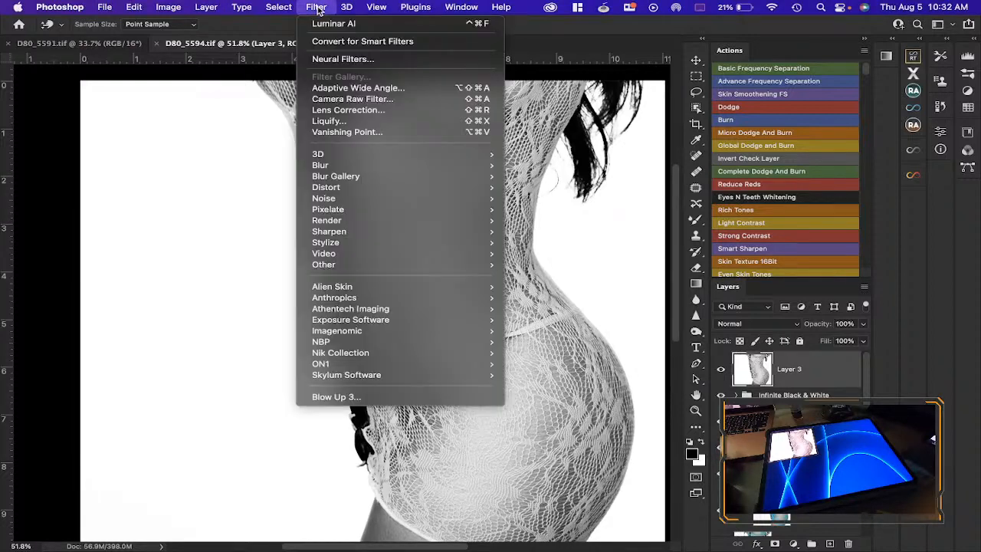
pyautogui.click(351, 123)
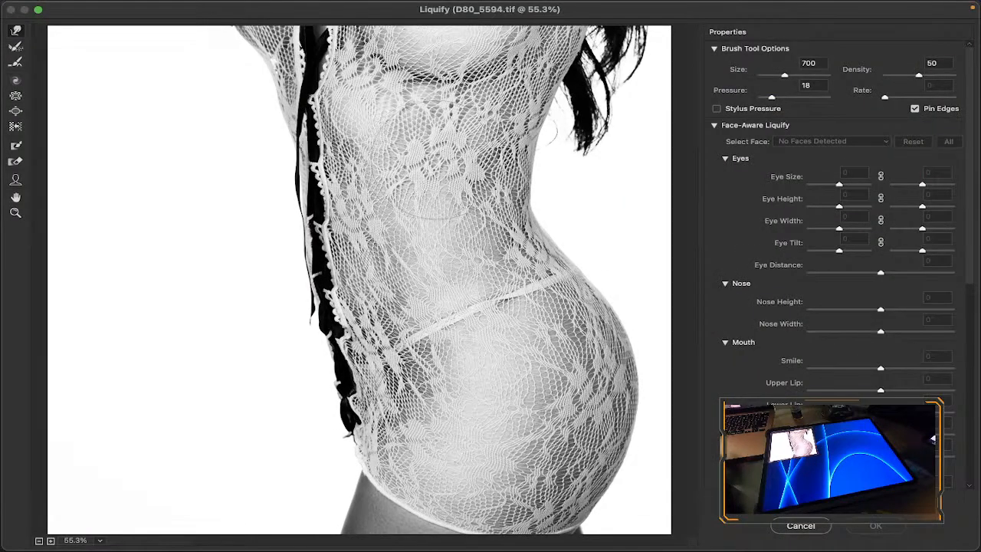
pyautogui.moveTo(554, 194); pyautogui.dragTo(547, 146)
pyautogui.moveTo(557, 198); pyautogui.dragTo(549, 197)
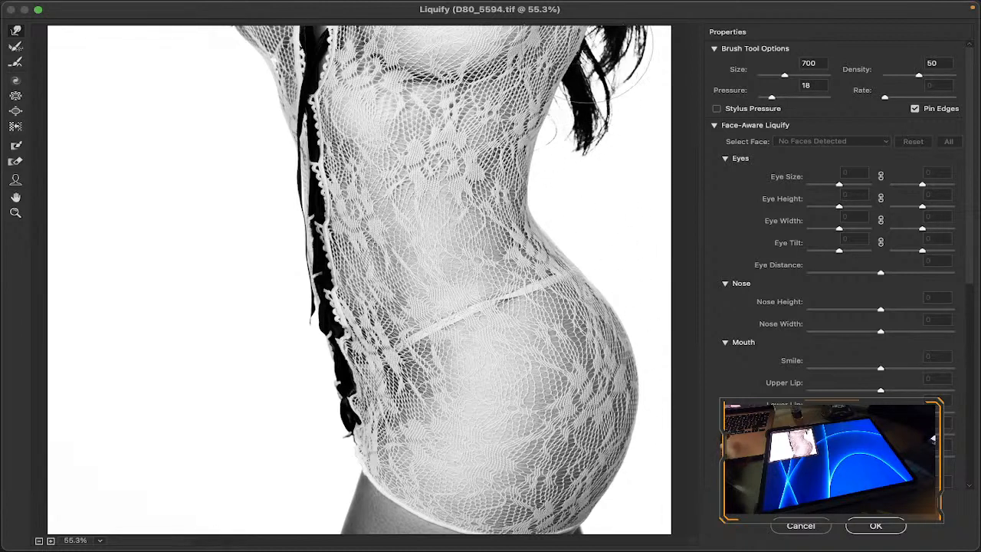
pyautogui.click(892, 530)
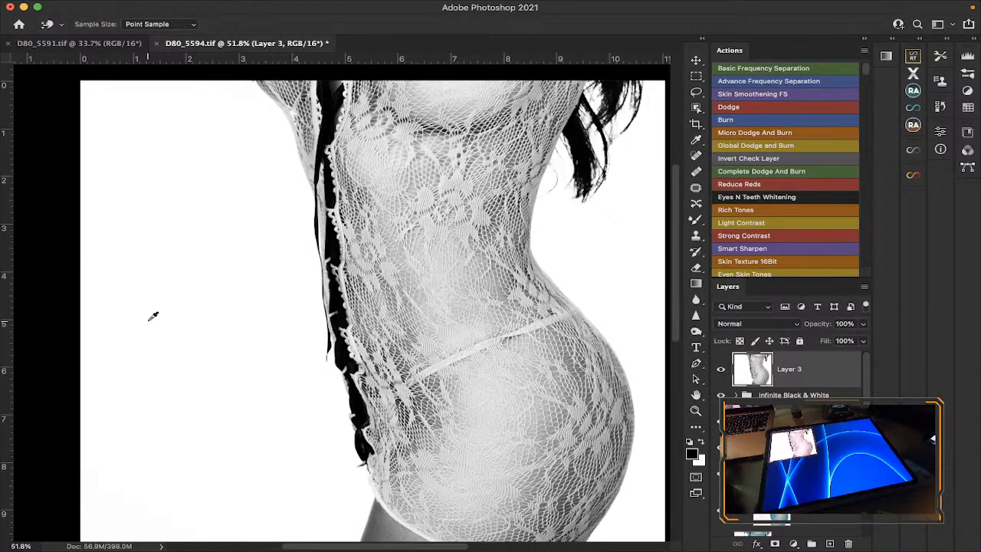
# Step: Examine the composition of the black-and-white torso against the empty white background
pyautogui.hscroll(3, 154, 316)
pyautogui.scroll(-2, 154, 316)
pyautogui.hscroll(-3, 154, 316)
pyautogui.hscroll(1, 154, 316)
pyautogui.hscroll(-1, 153, 315)
pyautogui.scroll(1, 153, 316)
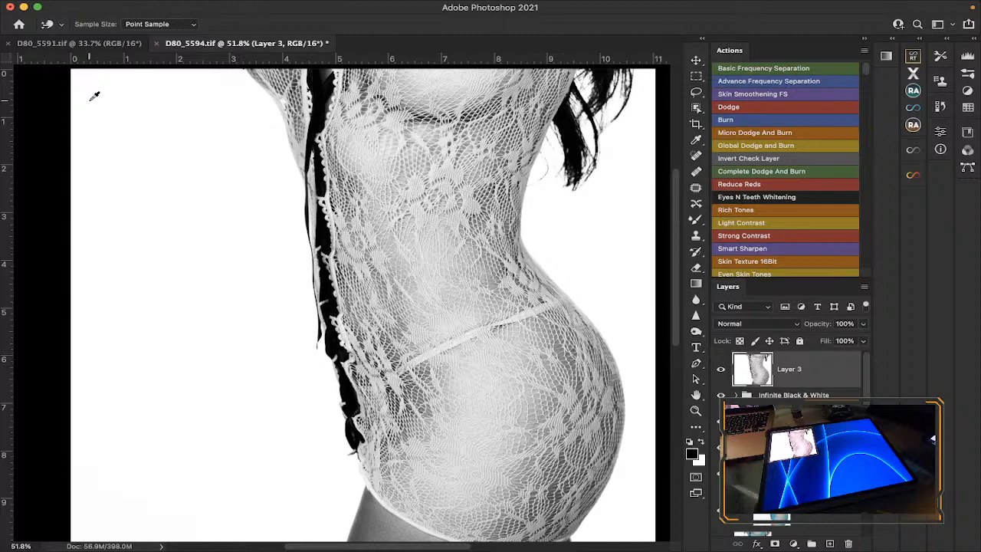
pyautogui.scroll(3, 94, 96)
pyautogui.scroll(-3, 94, 96)
pyautogui.hscroll(2, 94, 96)
pyautogui.hscroll(-2, 94, 96)
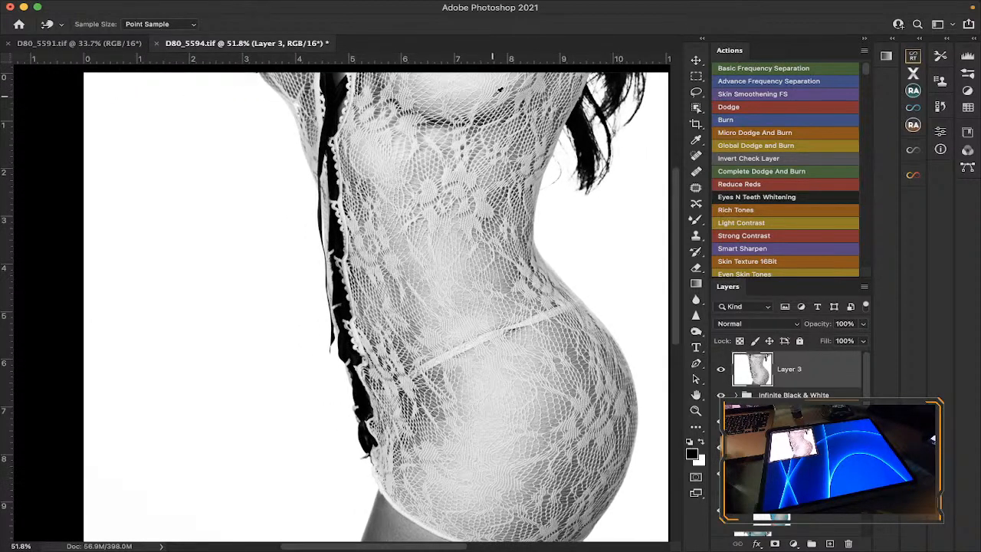
pyautogui.hscroll(2, 411, 179)
pyautogui.hscroll(-3, 412, 179)
pyautogui.scroll(-1, 412, 179)
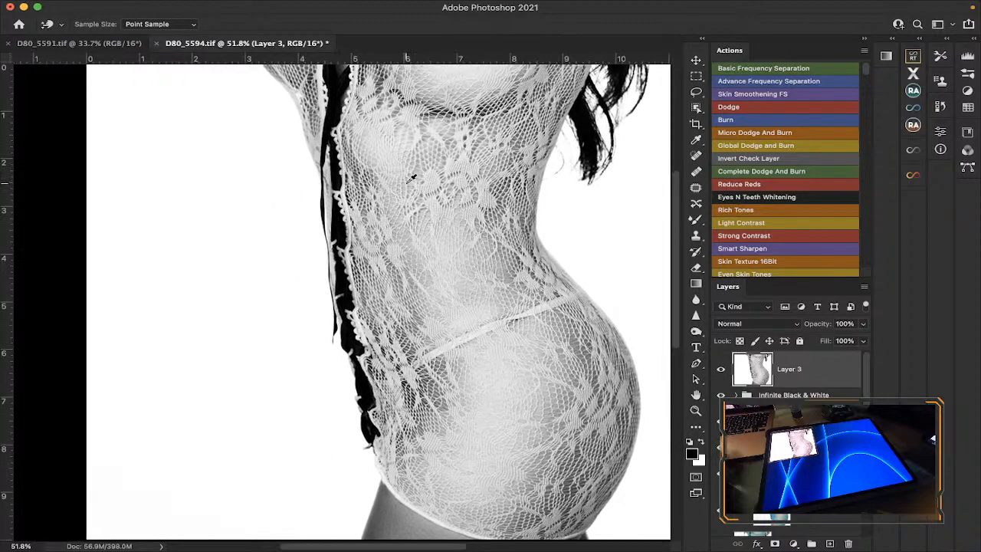
pyautogui.hscroll(2, 411, 178)
pyautogui.hscroll(-1, 412, 178)
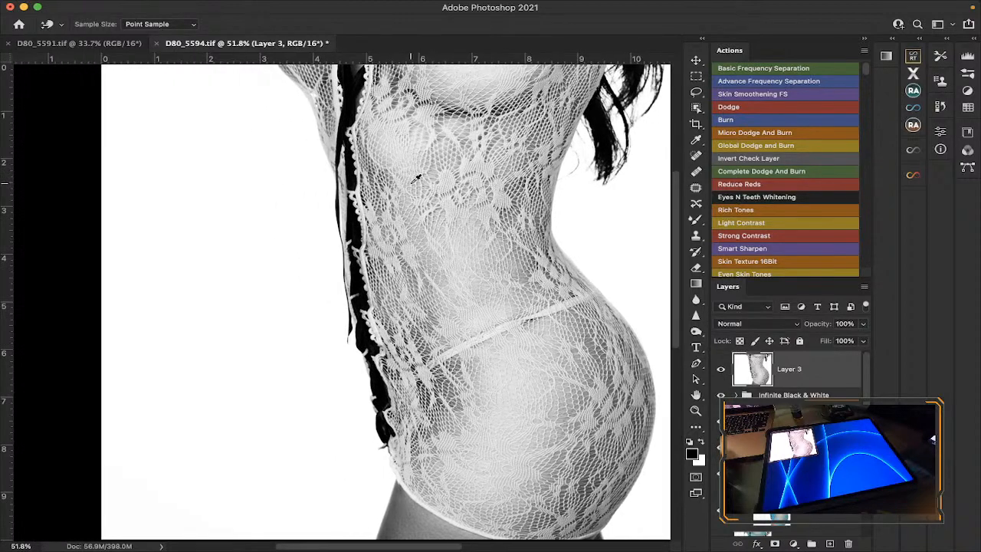
pyautogui.hscroll(1, 414, 179)
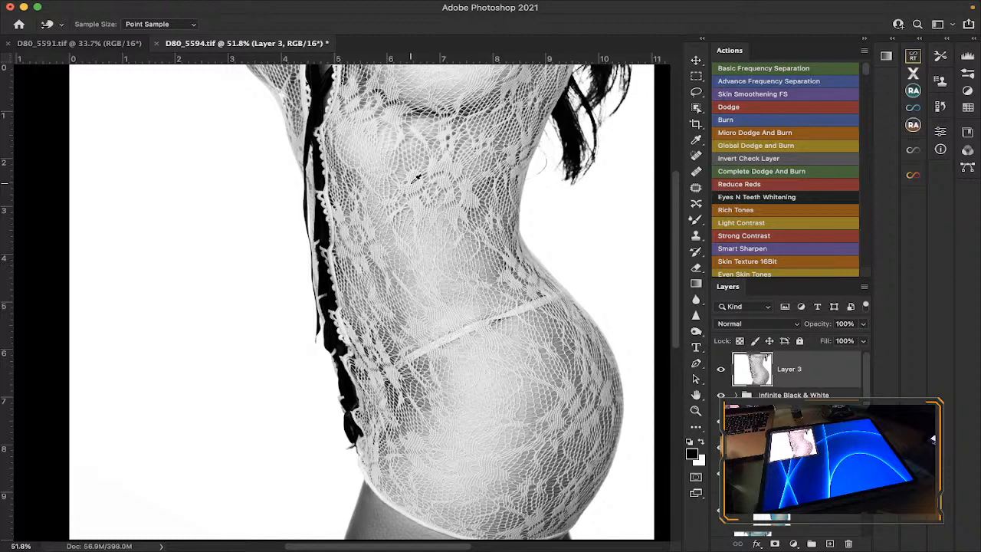
pyautogui.hscroll(-1, 248, 160)
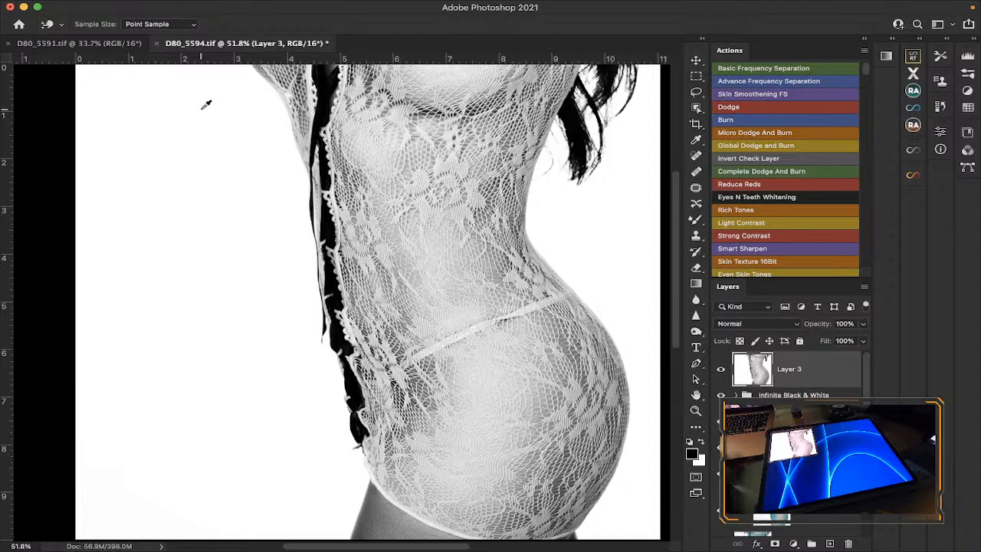
# Step: Flip the whole canvas horizontally and check the mirrored composition
pyautogui.moveTo(174, 3)
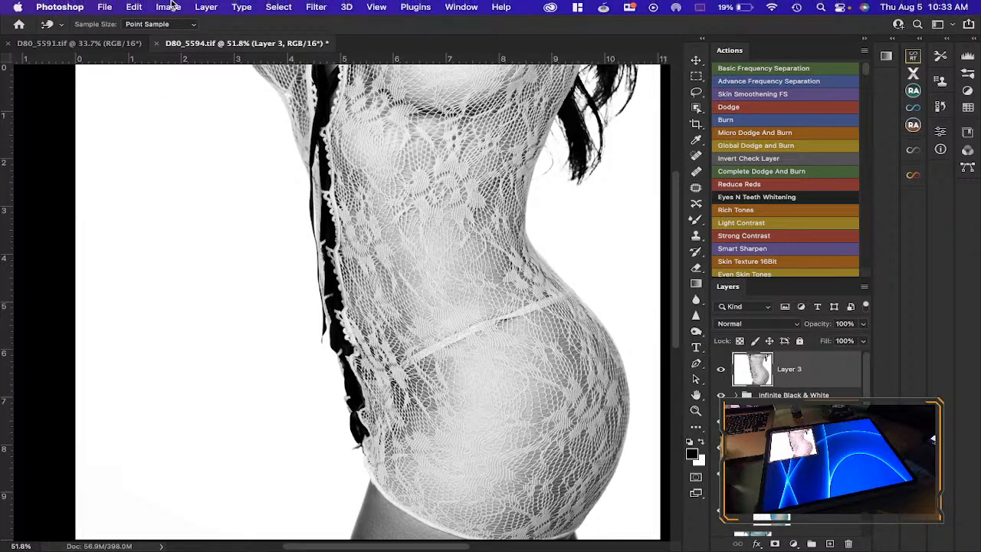
pyautogui.click(134, 8)
pyautogui.click(168, 46)
pyautogui.click(168, 7)
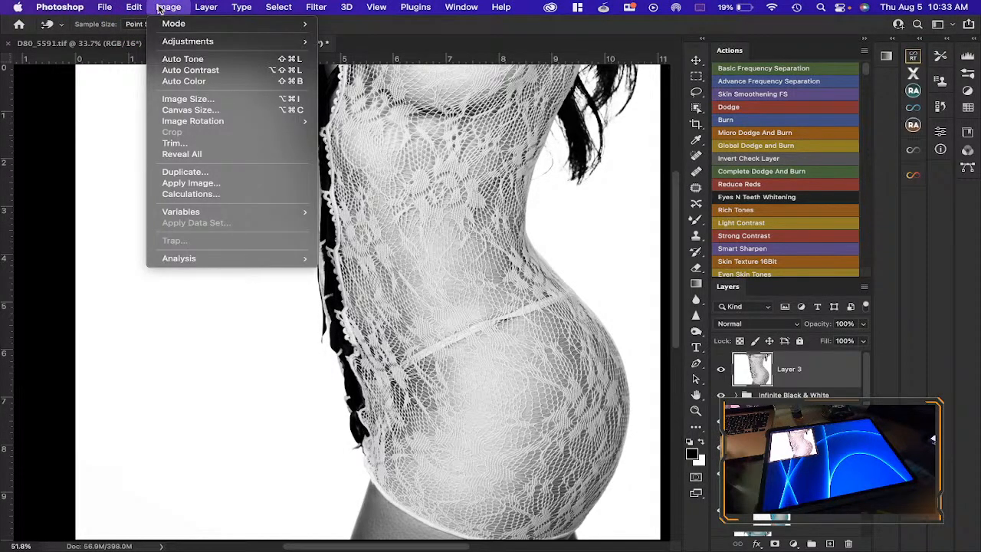
pyautogui.moveTo(197, 119)
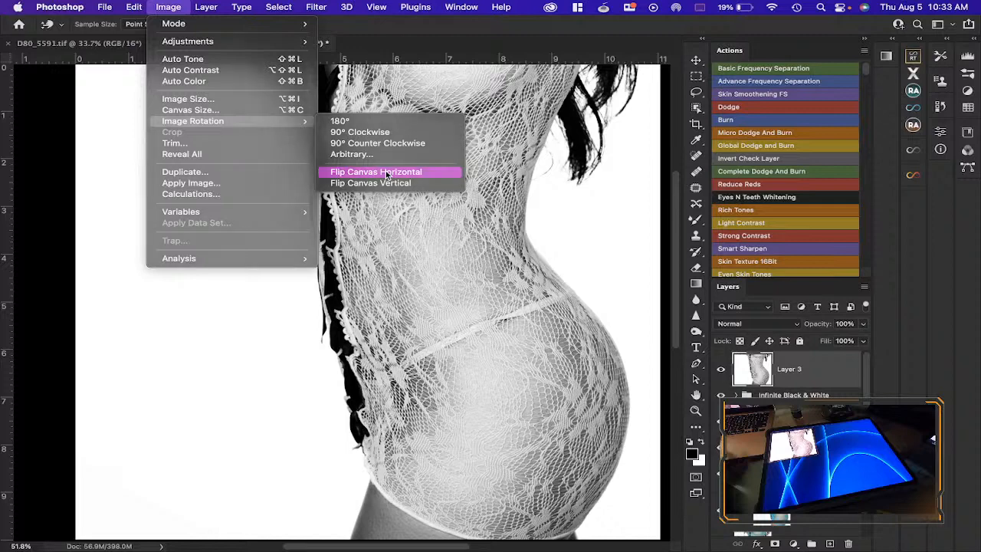
pyautogui.click(387, 174)
pyautogui.press('super+z')
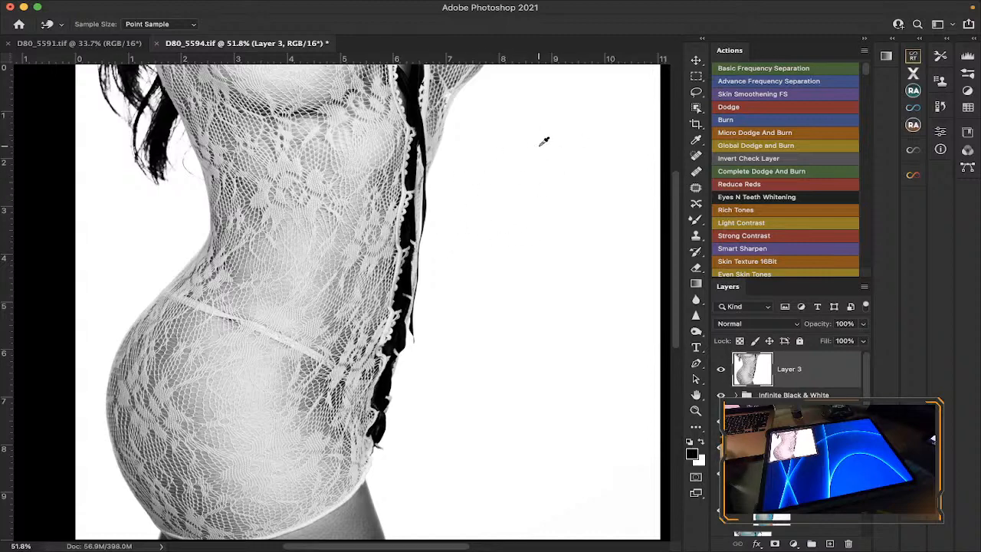
pyautogui.hscroll(3, 478, 169)
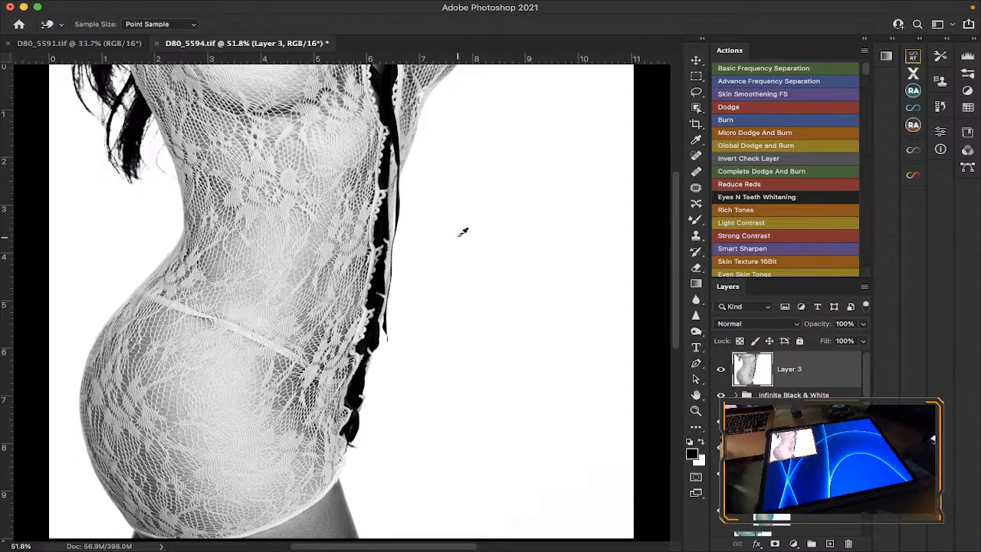
pyautogui.scroll(3, 463, 231)
pyautogui.scroll(-1, 463, 231)
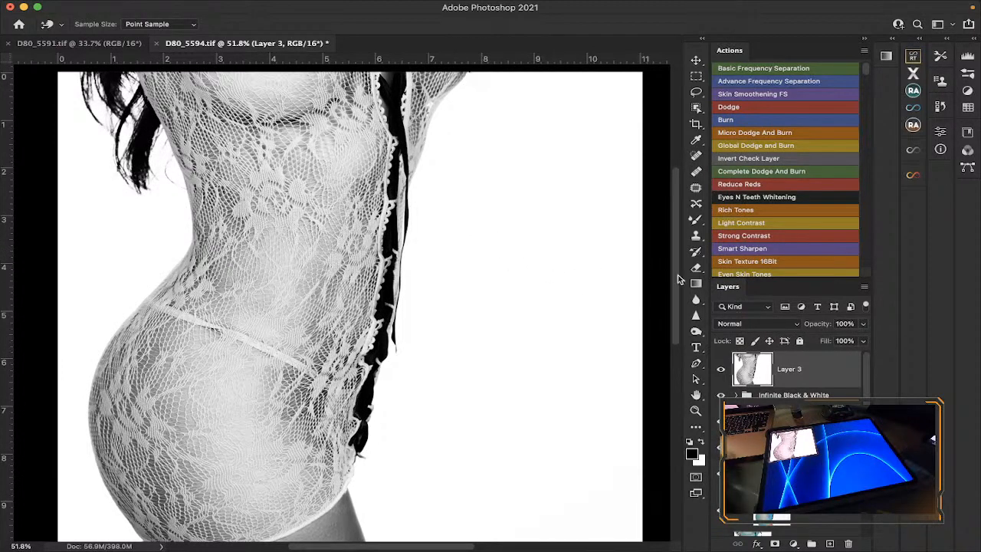
# Step: Switch to the D80_5591.tif document and examine the portrait's framing, from the face down to the full figure
pyautogui.scroll(-2, 847, 371)
pyautogui.scroll(5, 847, 371)
pyautogui.click(102, 44)
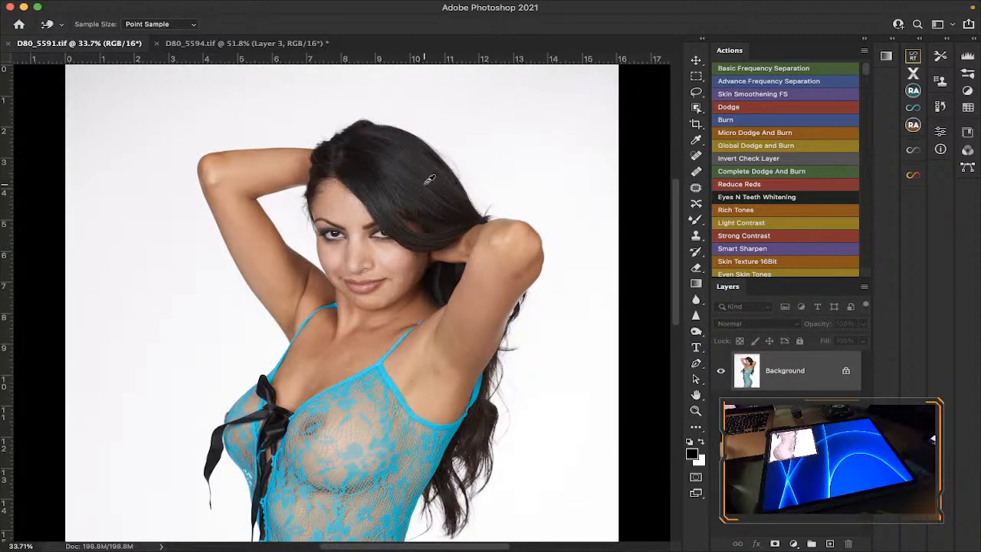
pyautogui.scroll(-5, 429, 180)
pyautogui.scroll(5, 429, 179)
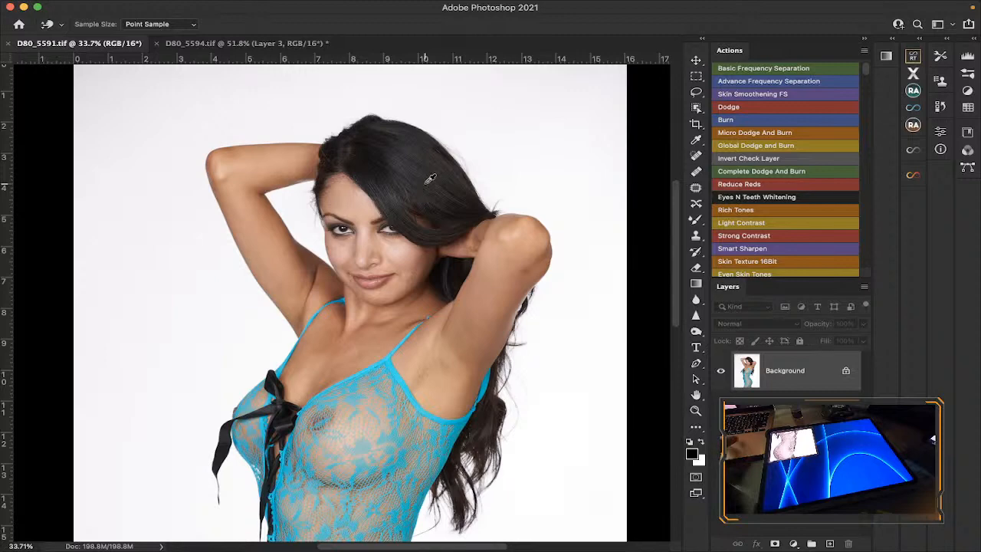
pyautogui.scroll(1, 430, 179)
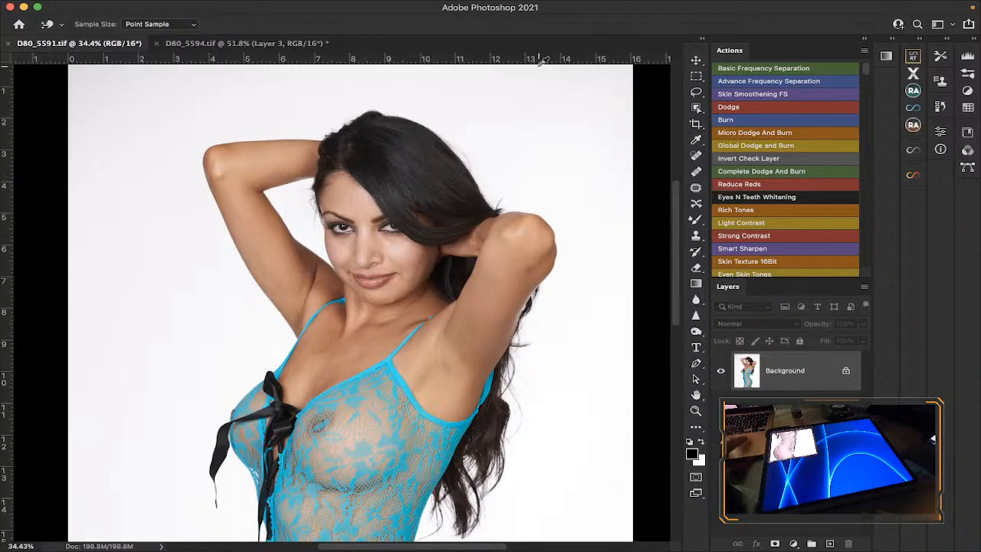
pyautogui.scroll(5, 475, 171)
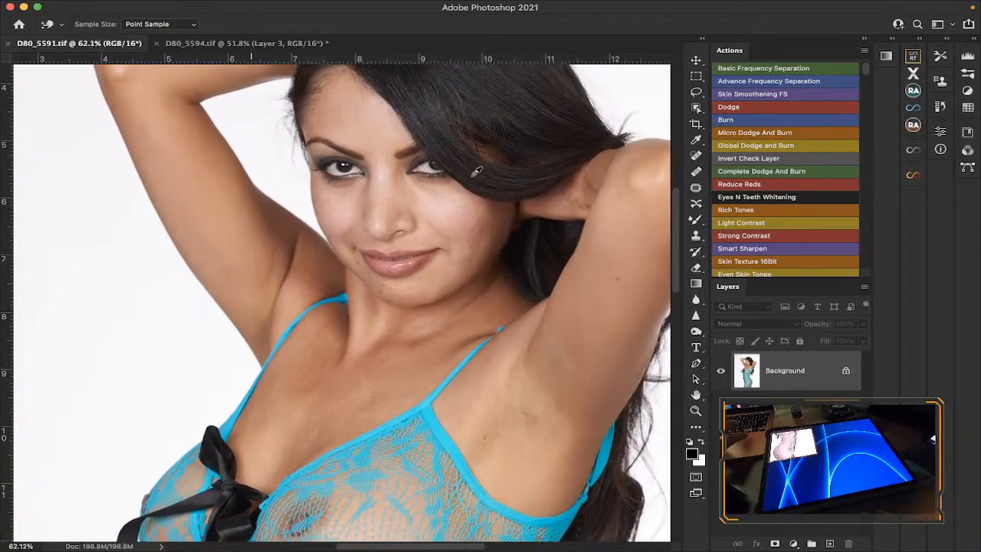
pyautogui.scroll(-6, 476, 172)
pyautogui.scroll(2, 476, 170)
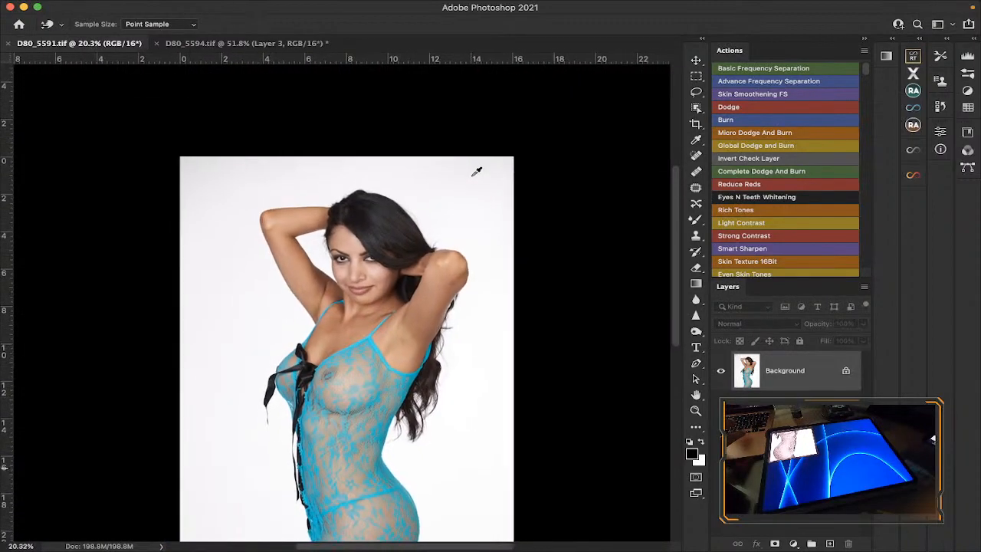
pyautogui.scroll(-3, 373, 205)
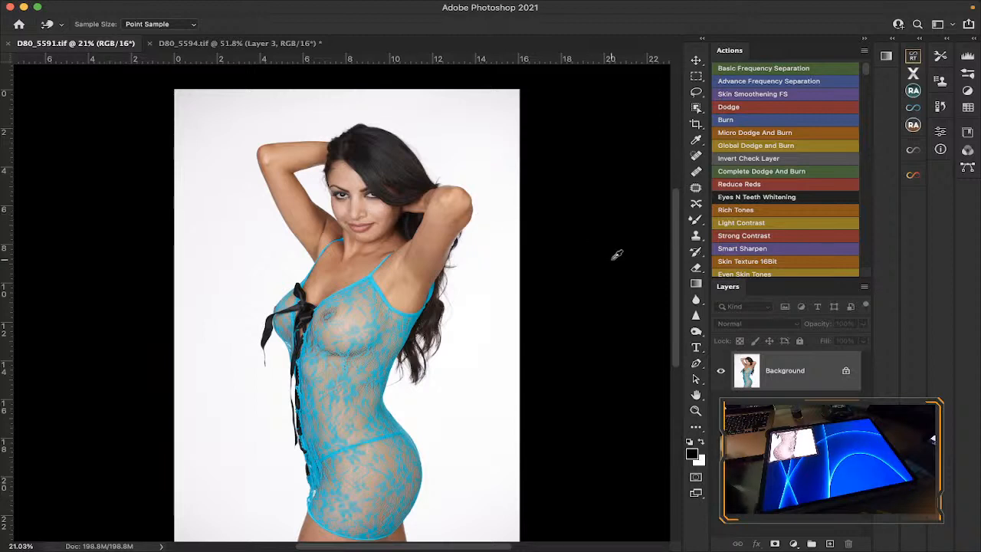
# Step: Crop off the left half of the portrait so the frame edge cuts vertically through the face and torso
pyautogui.click(696, 124)
pyautogui.moveTo(174, 91); pyautogui.dragTo(263, 90)
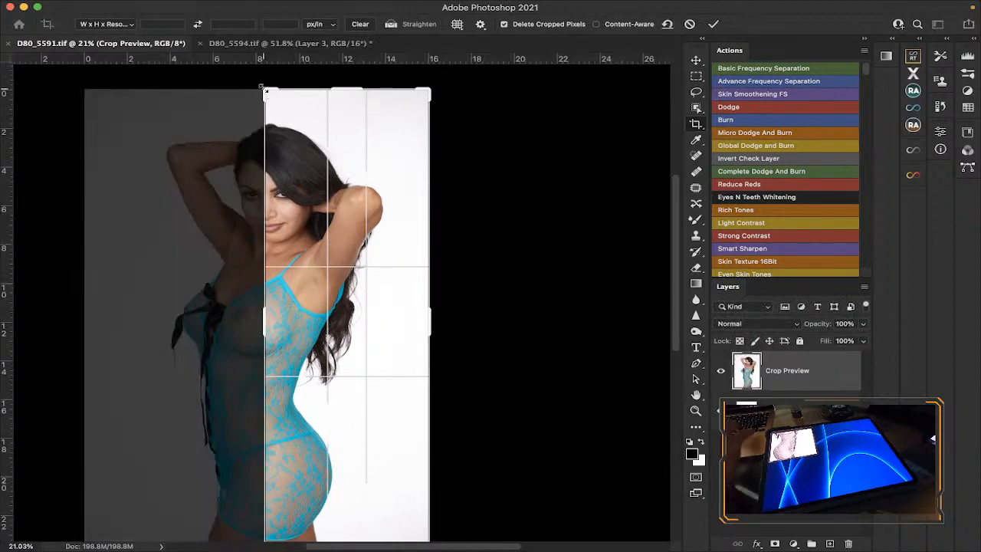
pyautogui.press('Return')
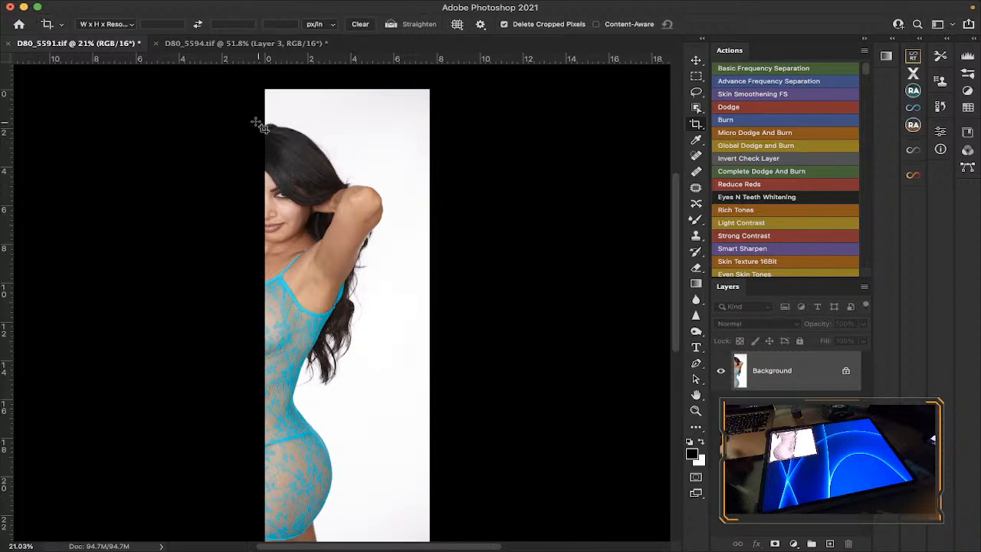
# Step: Crop away the strip of empty background above the head, keeping the rest of the narrow vertical frame
pyautogui.moveTo(261, 115); pyautogui.dragTo(489, 540)
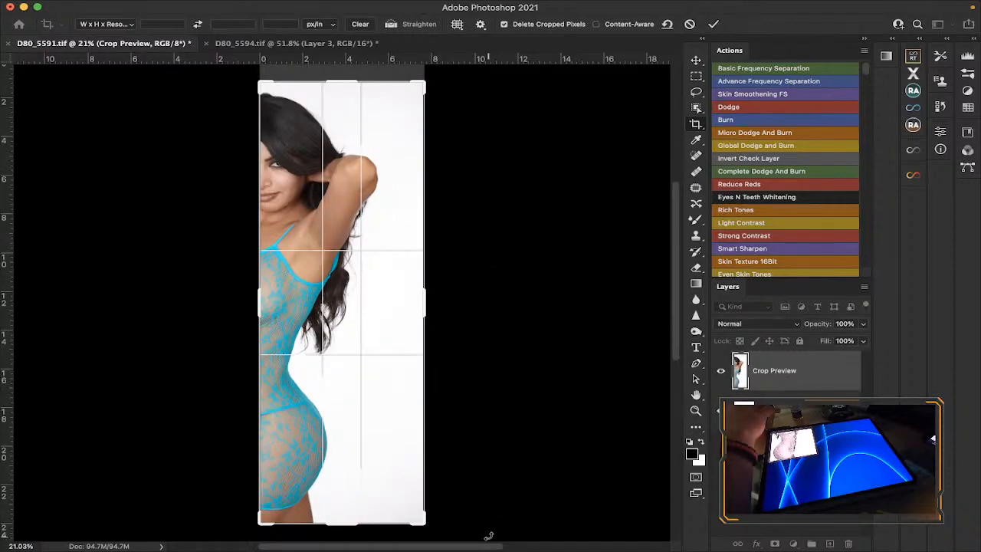
pyautogui.press('Return')
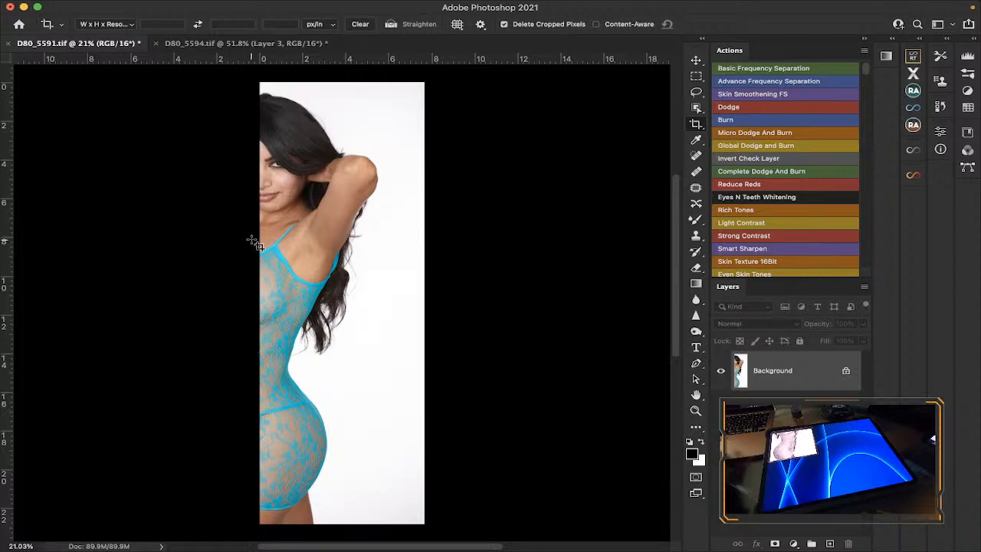
pyautogui.hscroll(-3, 254, 250)
pyautogui.scroll(-3, 254, 250)
pyautogui.hscroll(1, 254, 250)
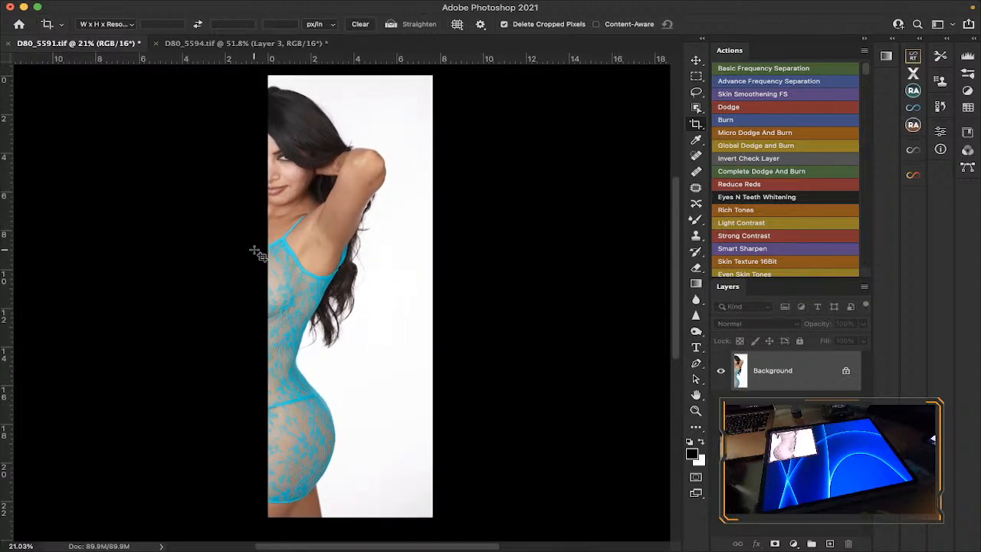